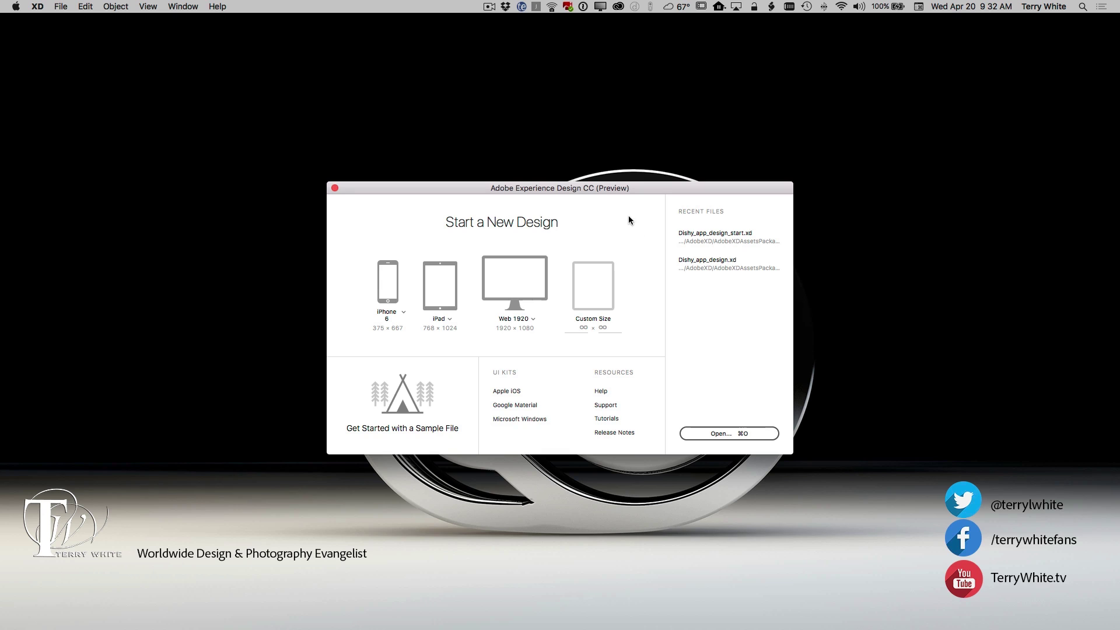
- Review the preset artboard sizes offered for iPhone, iPad and Web designs on the start screen
drag(656, 188, 647, 176)
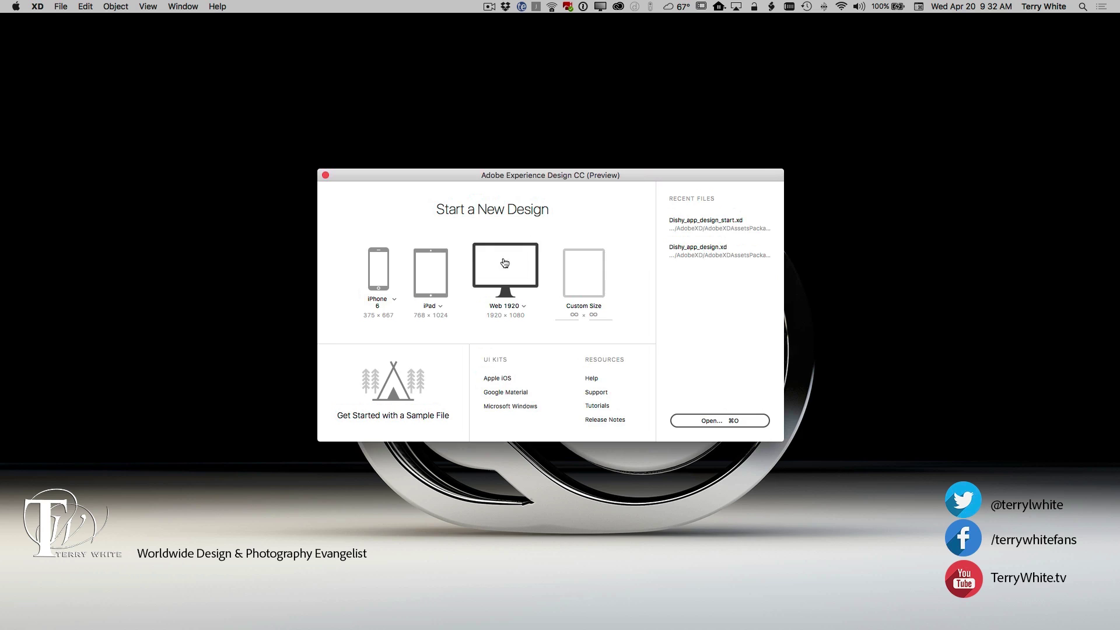
click(395, 300)
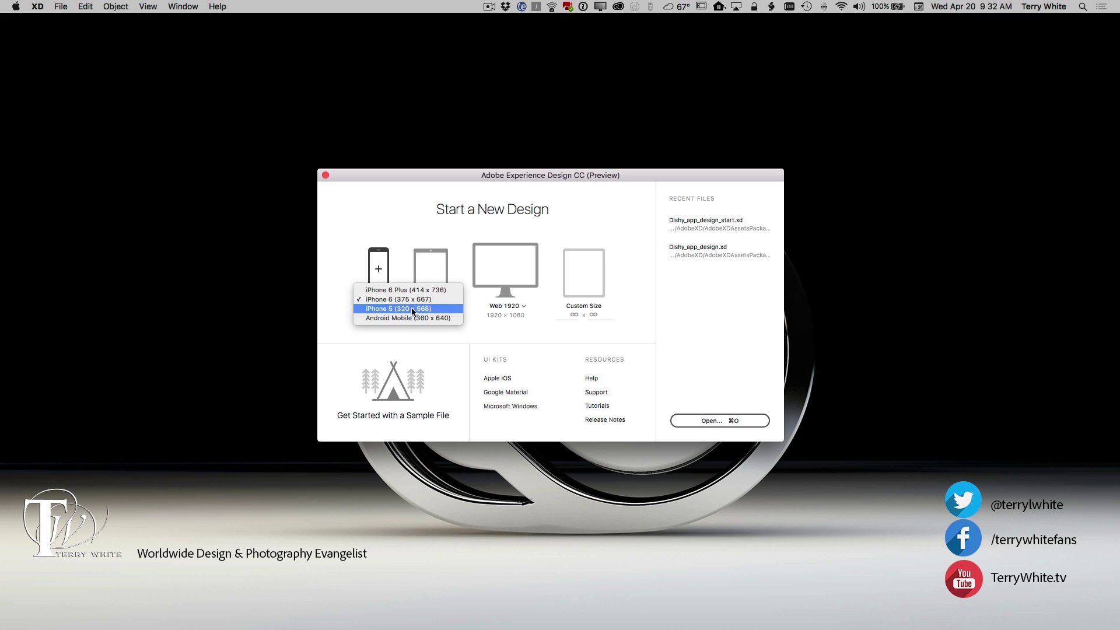
click(422, 334)
click(441, 306)
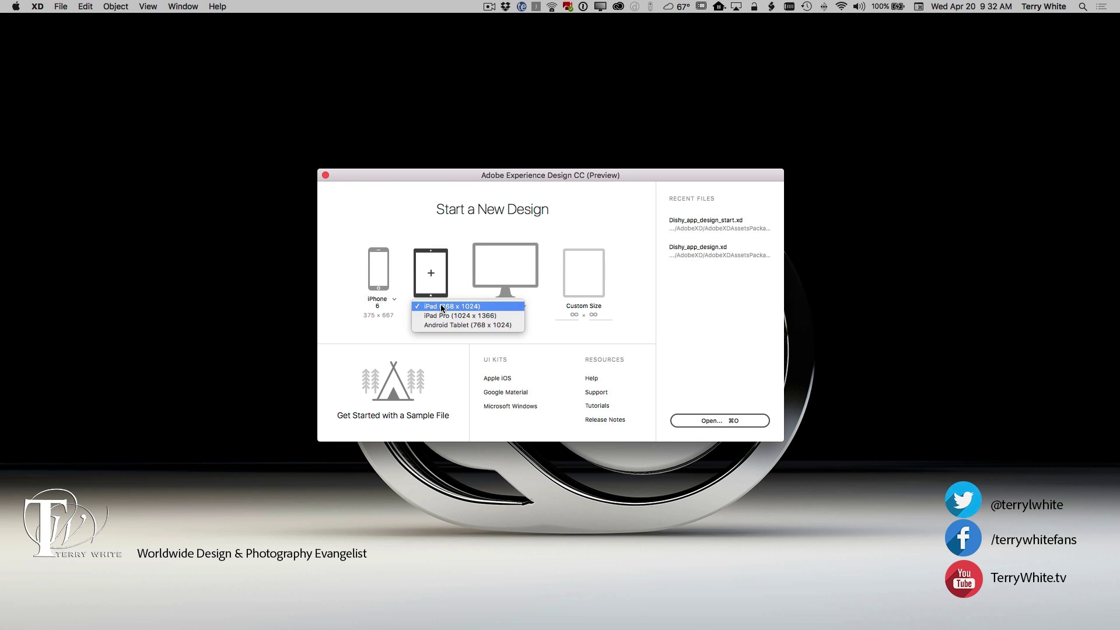
click(444, 342)
click(523, 304)
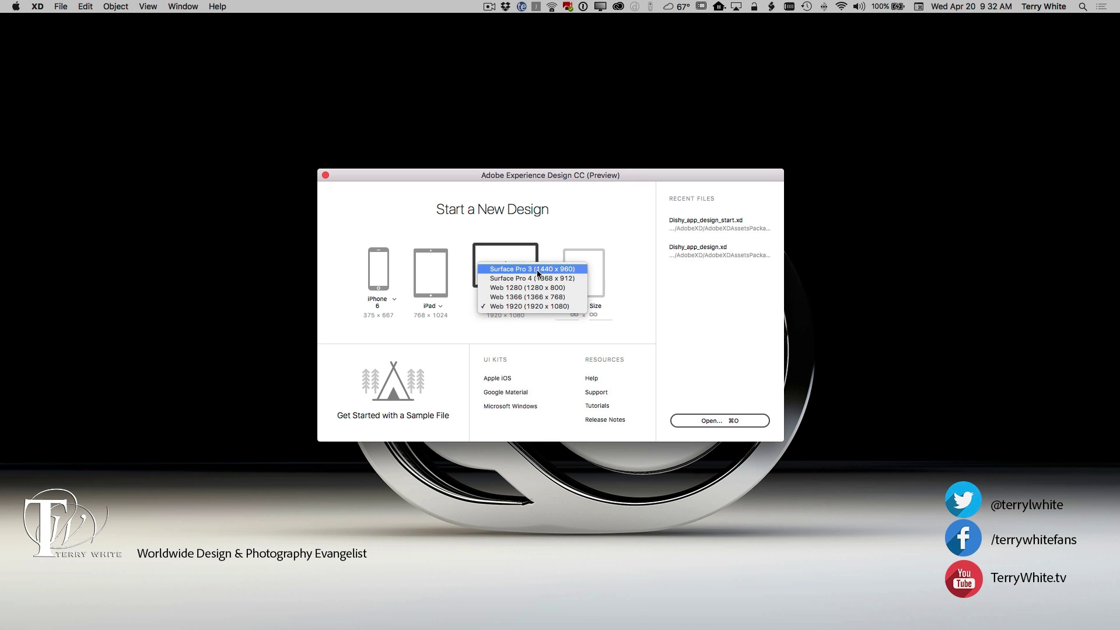
click(554, 229)
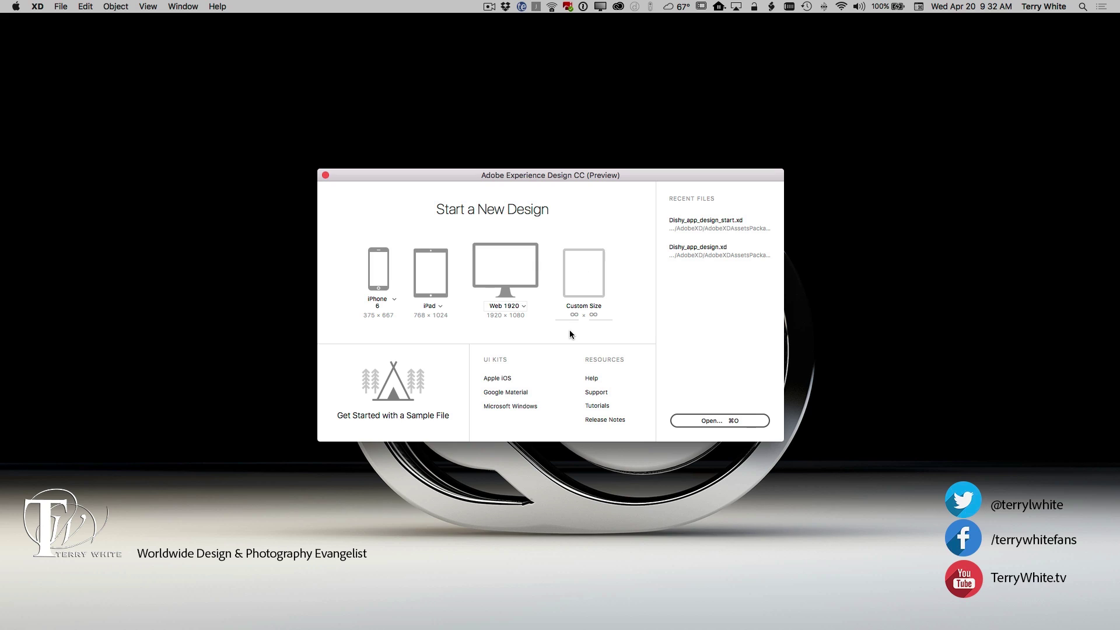
- Open the Apple iOS UI kit, inspect its 3D Touch icon and a Messages bubble, and close the kit
click(499, 379)
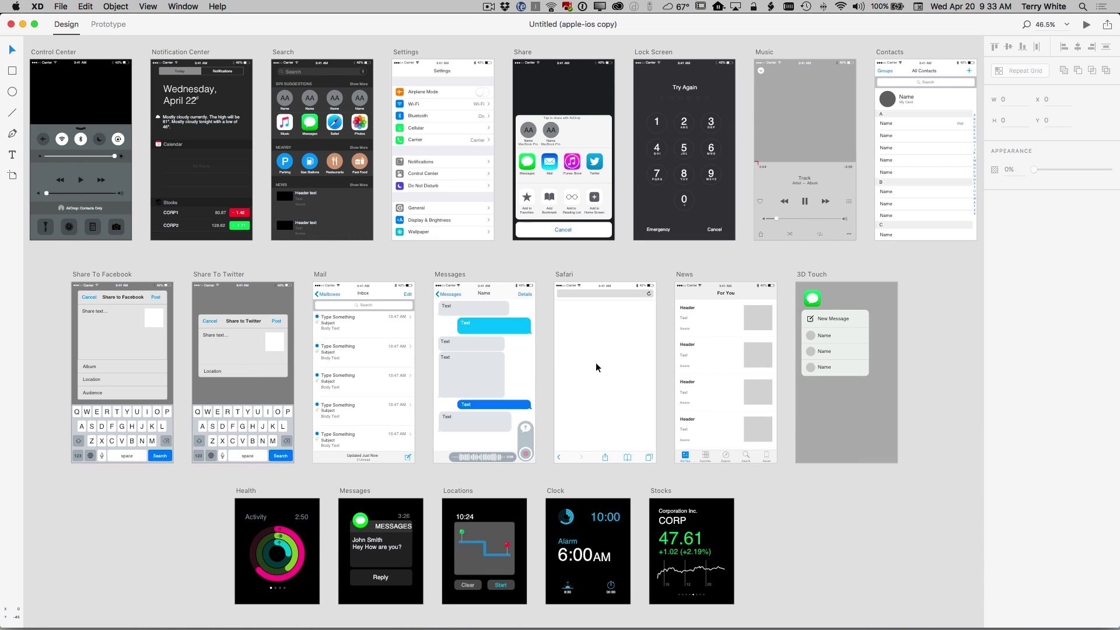
click(811, 299)
double_click(812, 301)
click(754, 325)
click(482, 327)
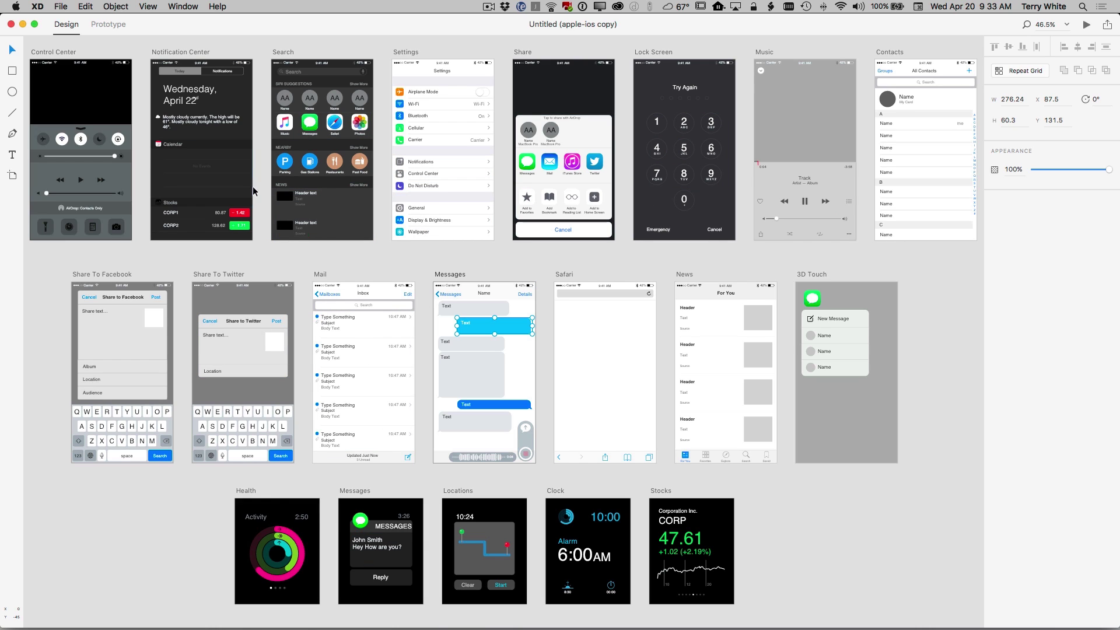
click(11, 23)
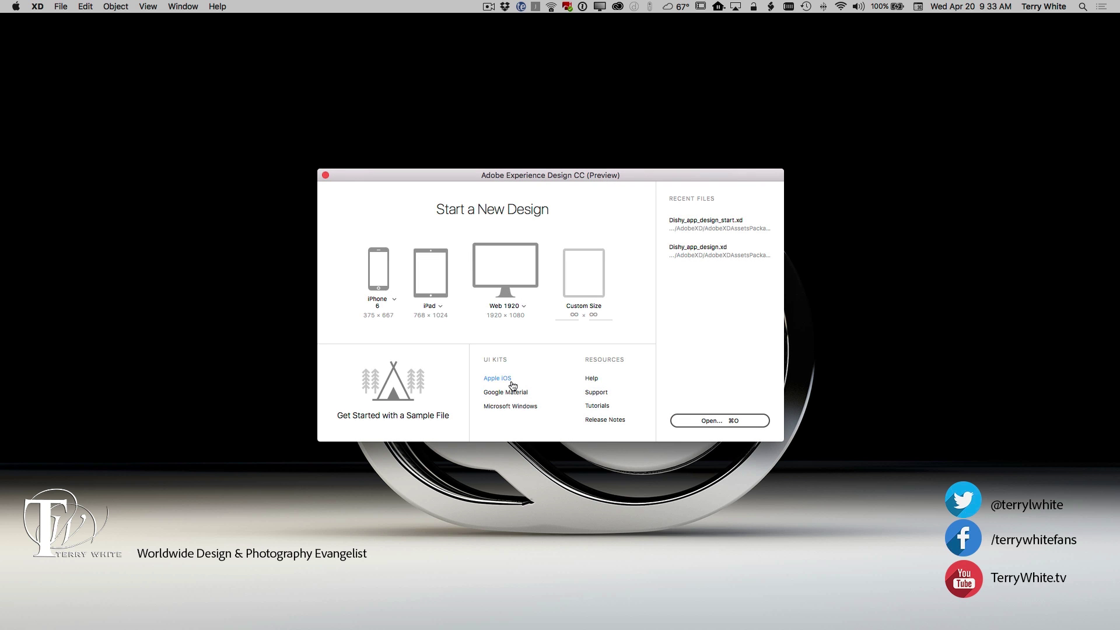
- Open the Google Material UI kit, inspect elements such as the repeat grid on the Grid artboard, and close the kit
click(550, 391)
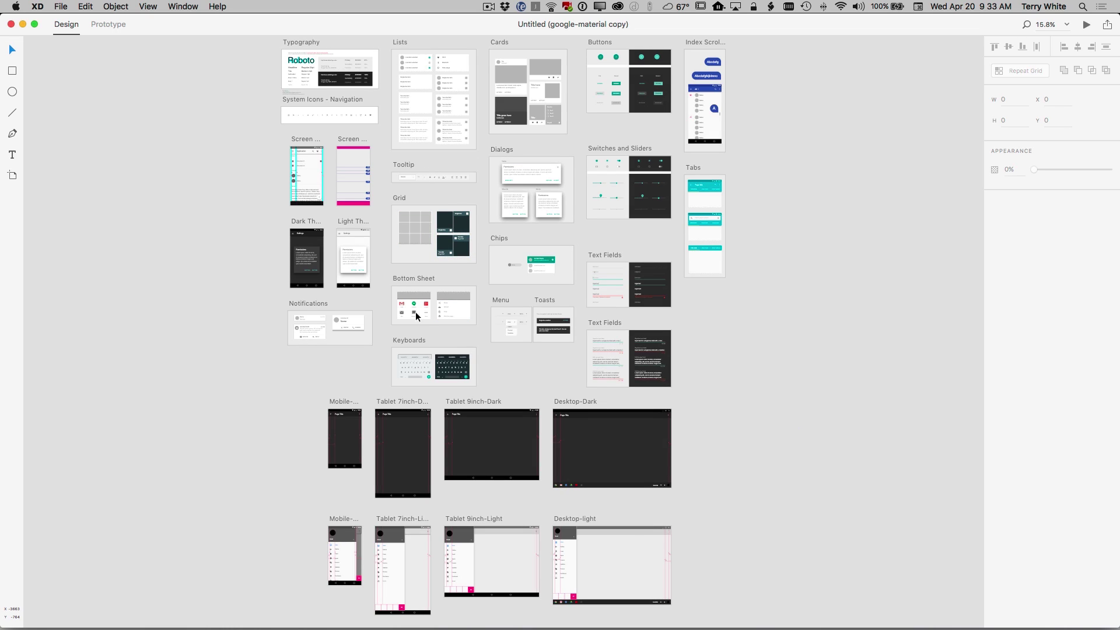
click(355, 182)
click(414, 229)
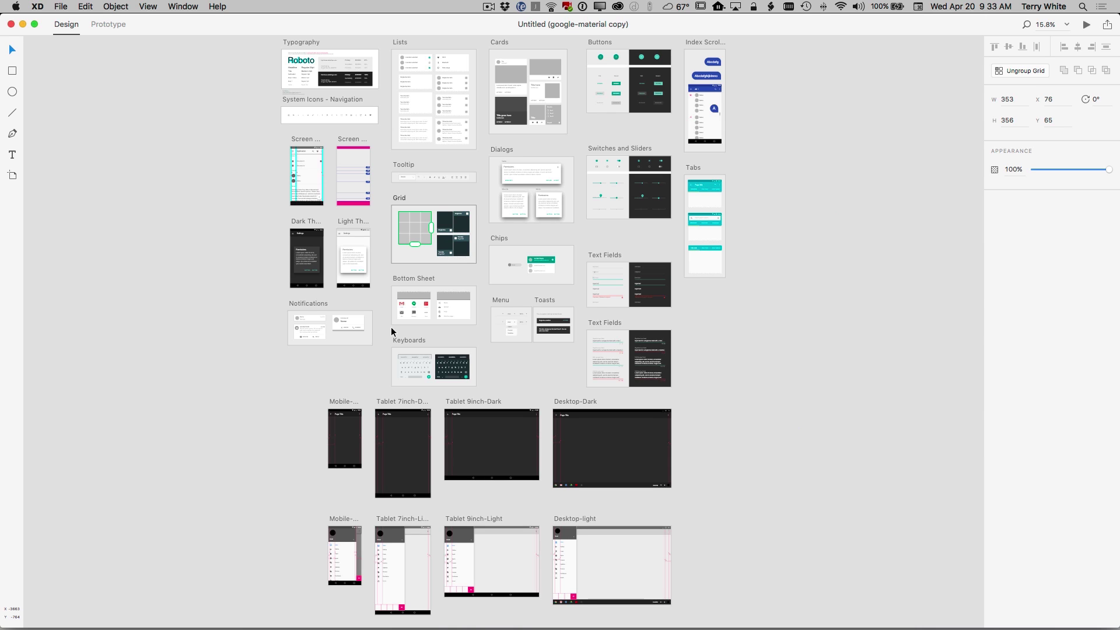
click(10, 24)
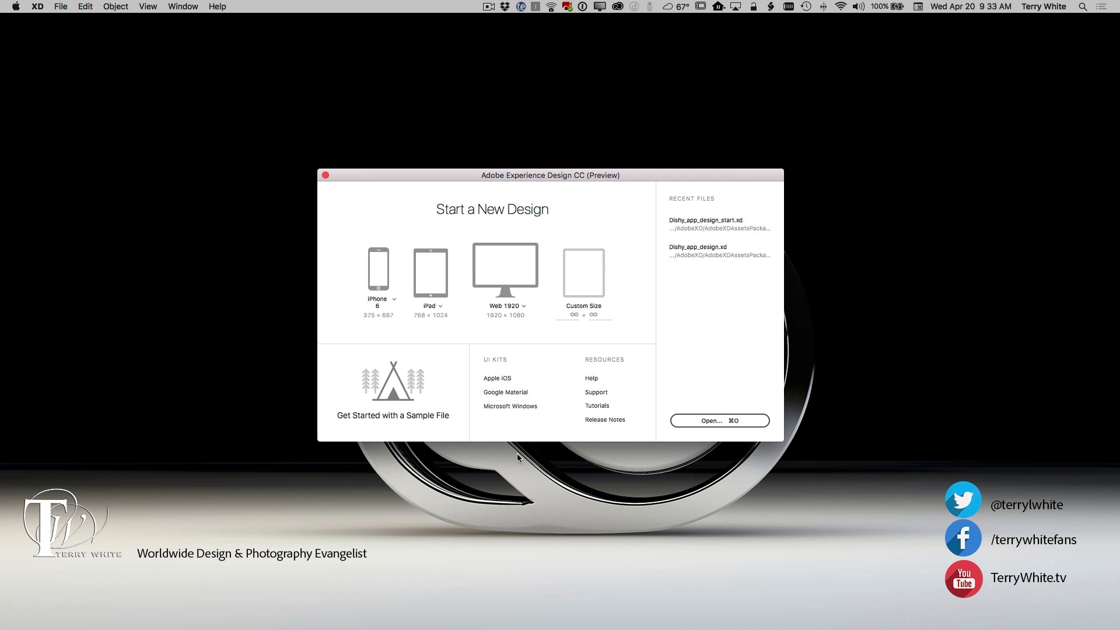
- Open the Get Started sample file to view its tutorial artboards, and close it
click(388, 421)
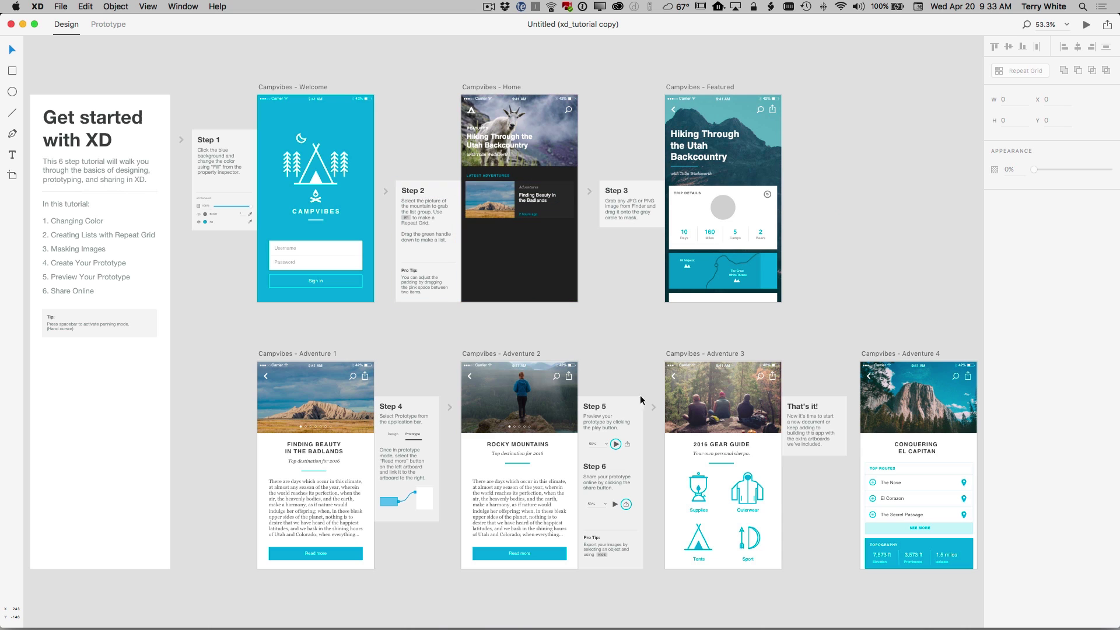
click(11, 24)
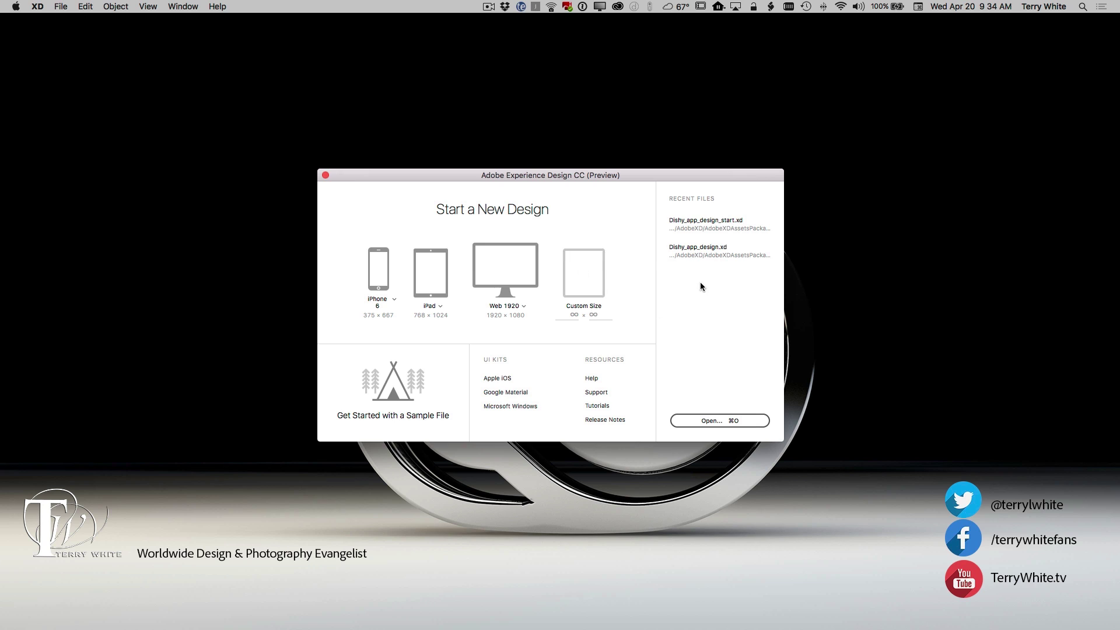
- Open the recent file Dishy_app_design_start.xd with the Welcome Screen artboard in close view
click(707, 222)
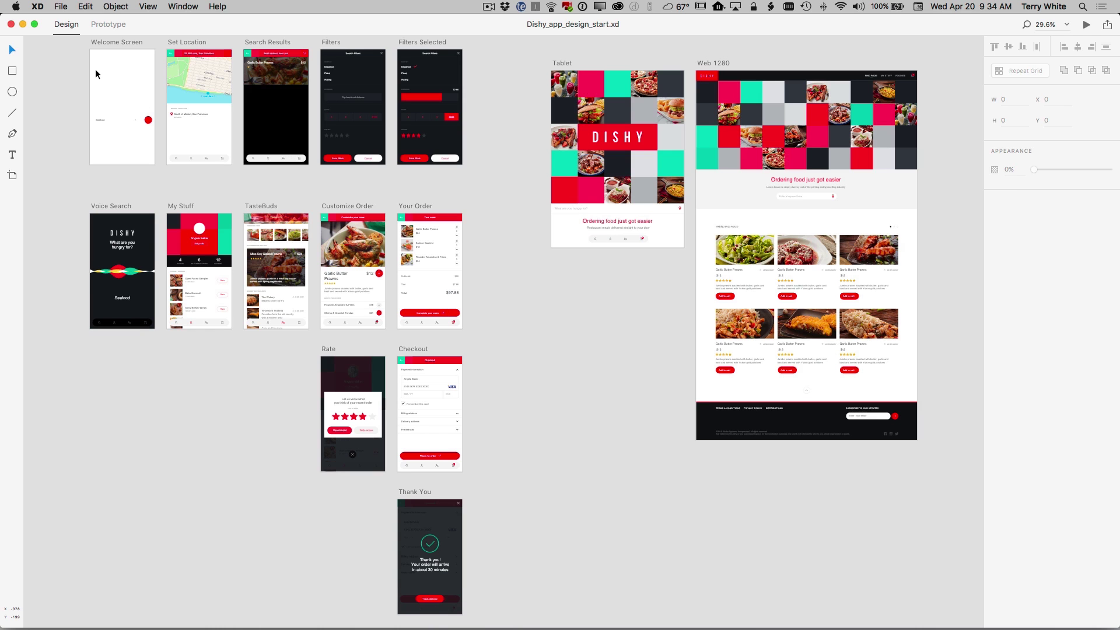
scroll(93, 54, up, 5)
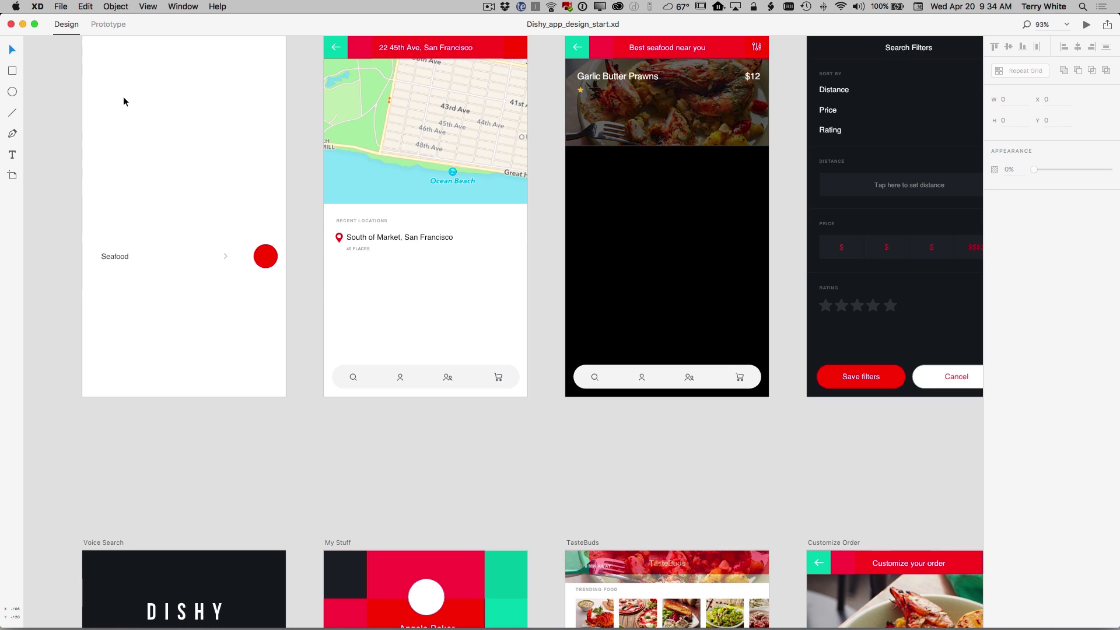
drag(130, 105, 250, 245)
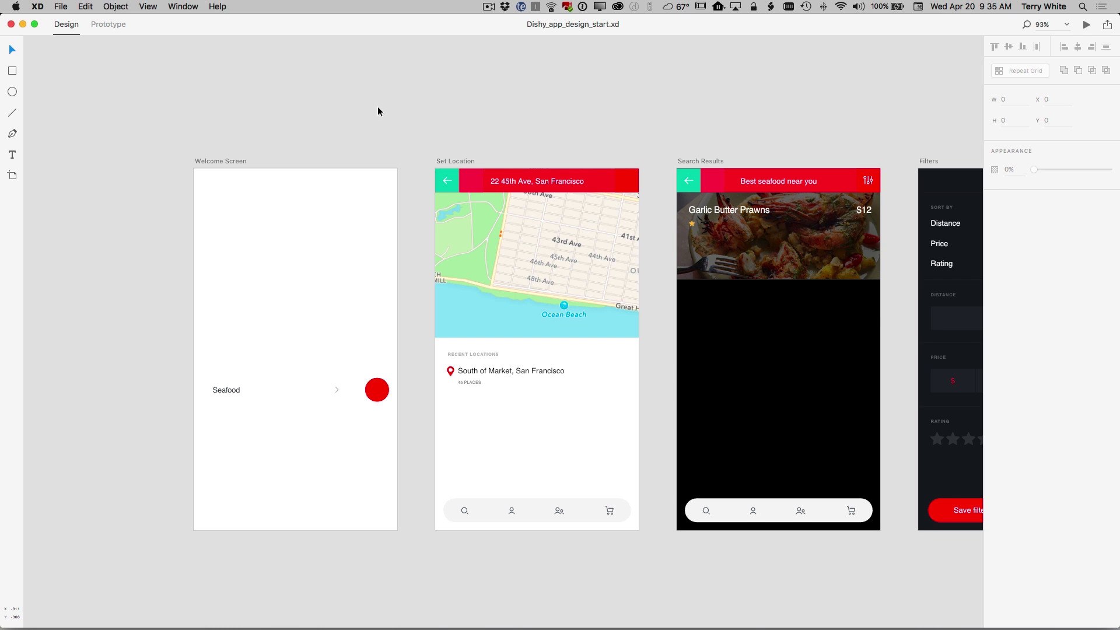
- Switch to Photoshop and copy a merged stamp of all visible layers in WelcomeScreen_mosaic.psd, covering the whole canvas
key(super+Tab)
key(super+Tab)
key(super+Tab)
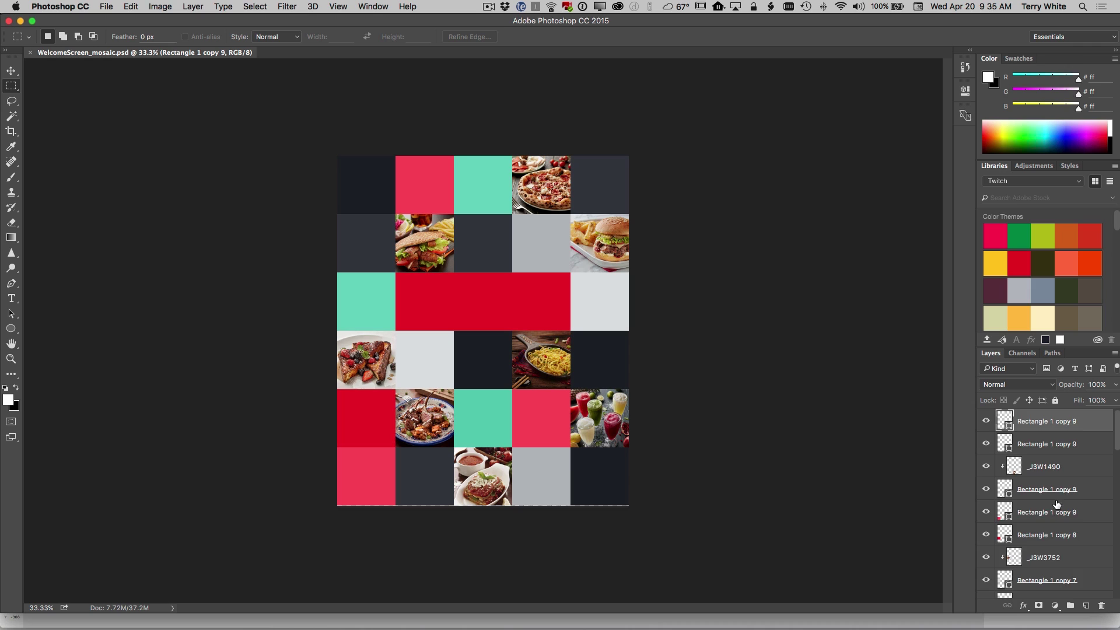
scroll(1057, 504, down, 5)
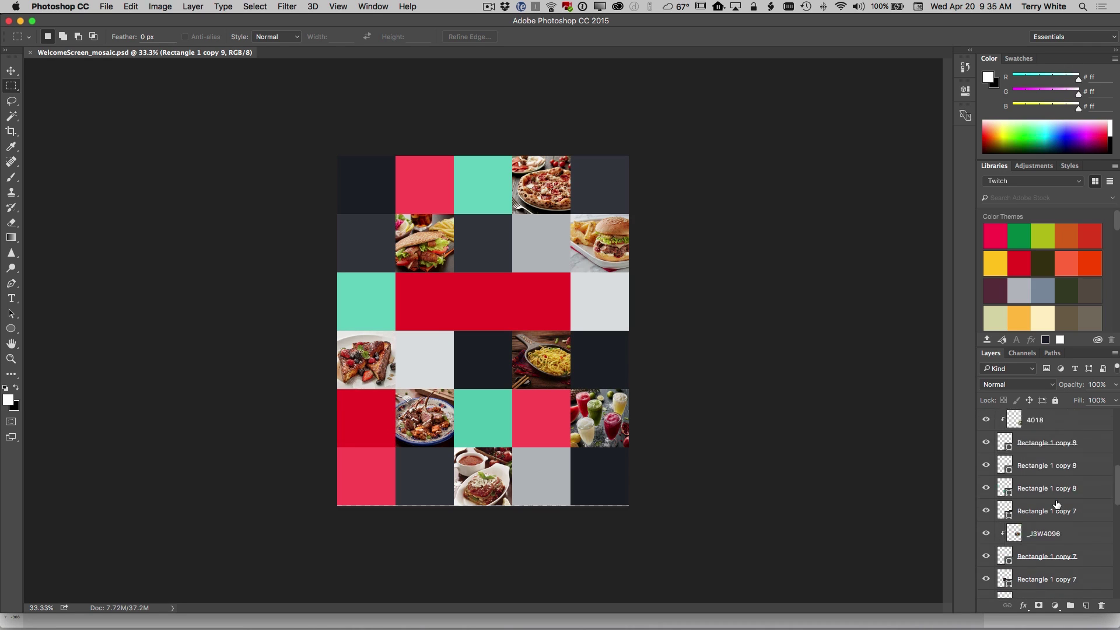
scroll(1057, 504, up, 3)
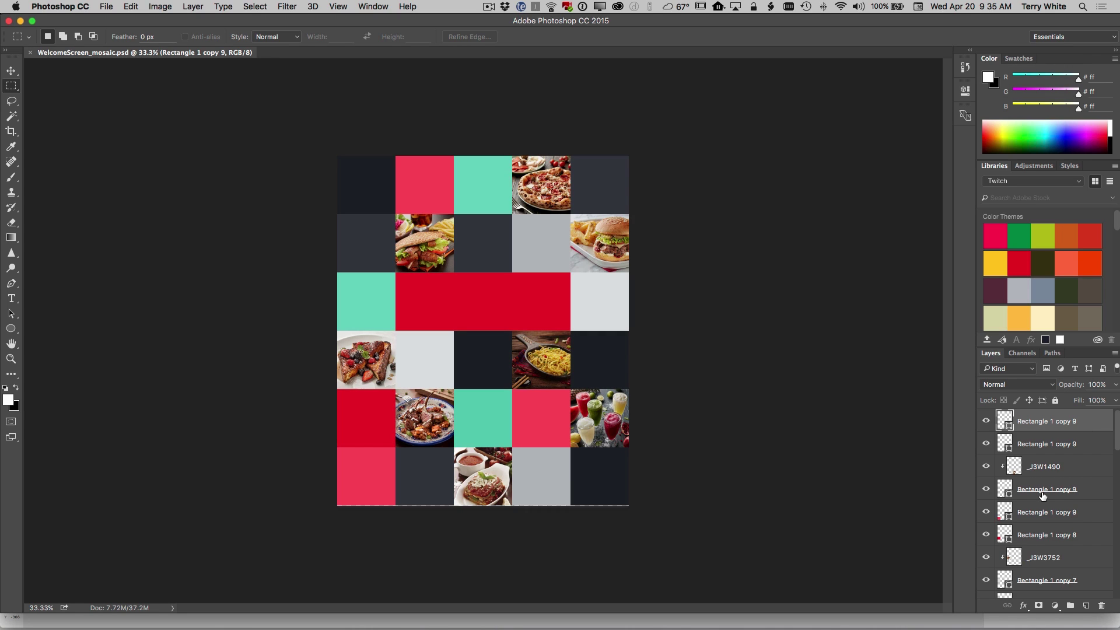
key(super+alt+shift+e)
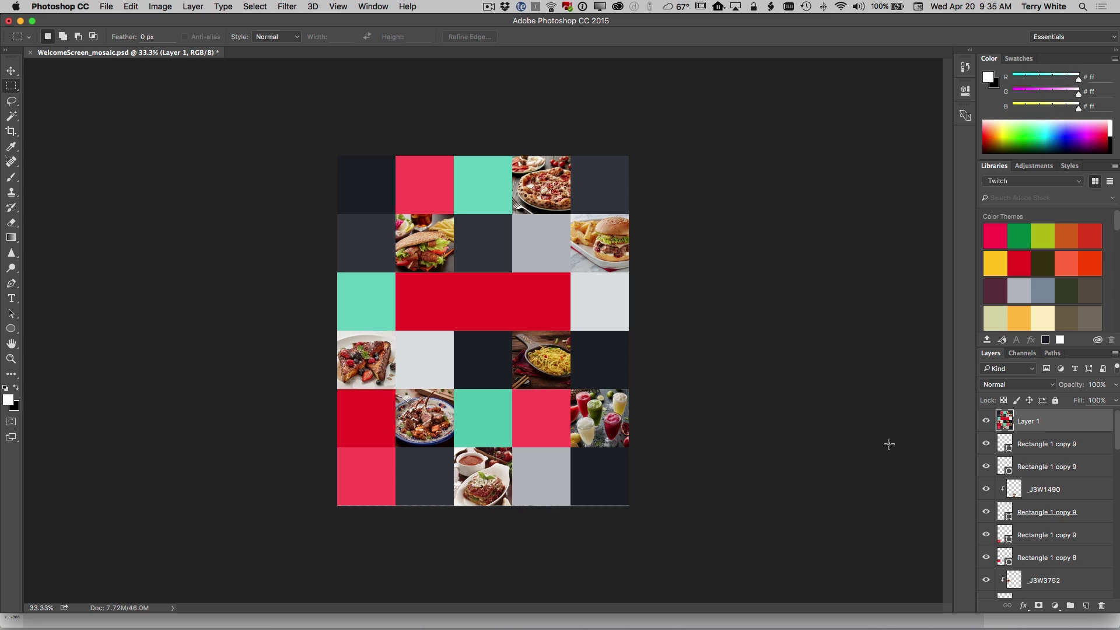
key(super+a)
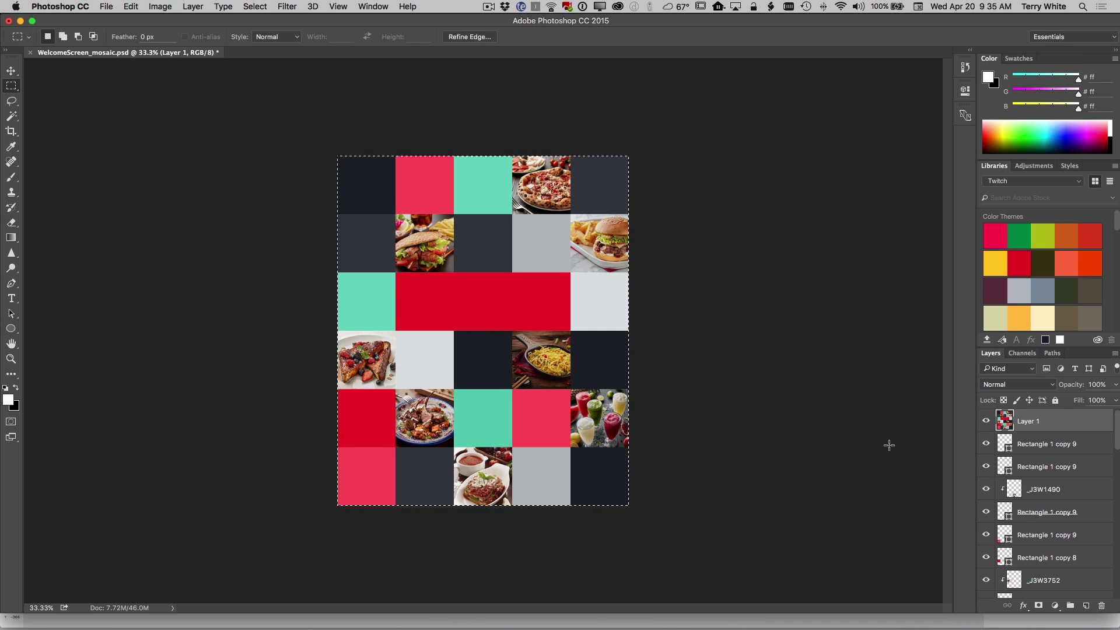
- Switch back to Adobe XD, paste the mosaic onto the Welcome Screen artboard, and scale it down proportionally to about 520 × 624
key(super+Tab)
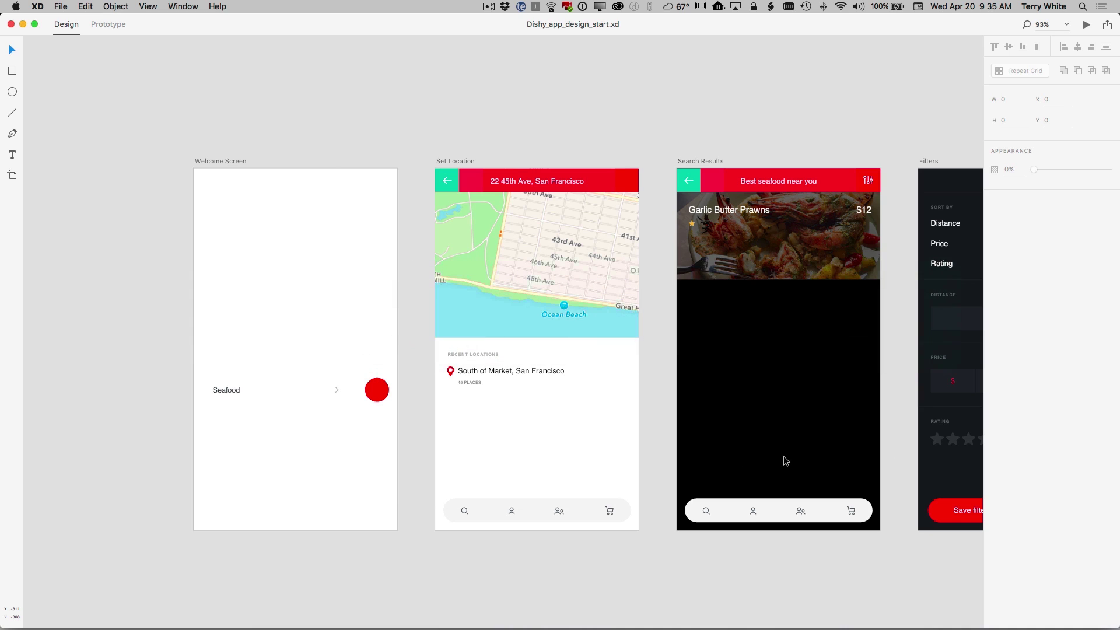
key(super+v)
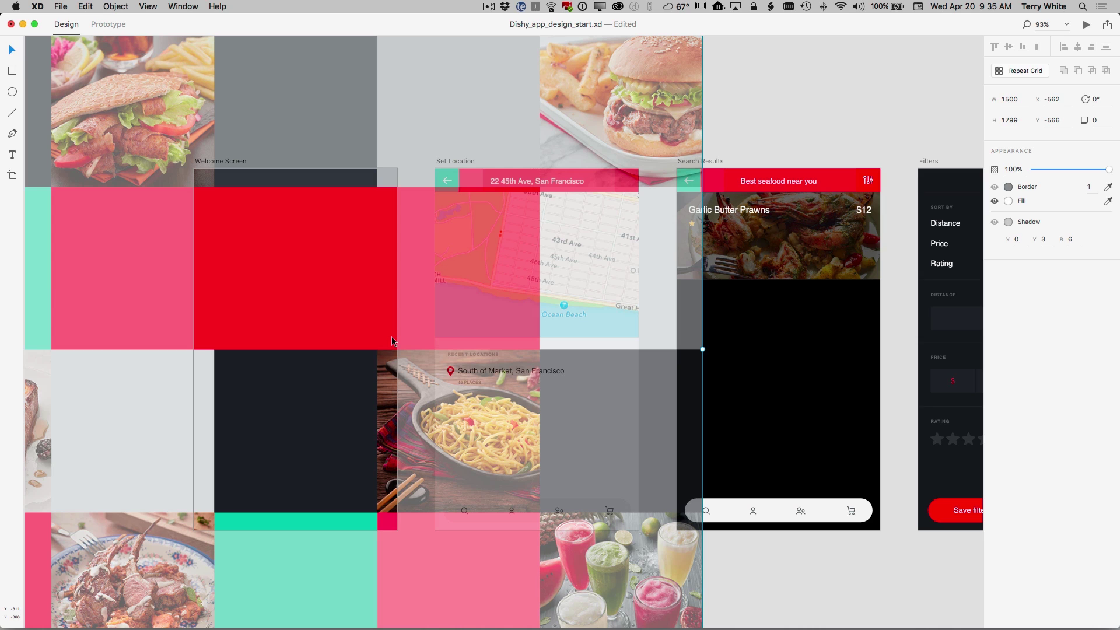
scroll(387, 337, down, 5)
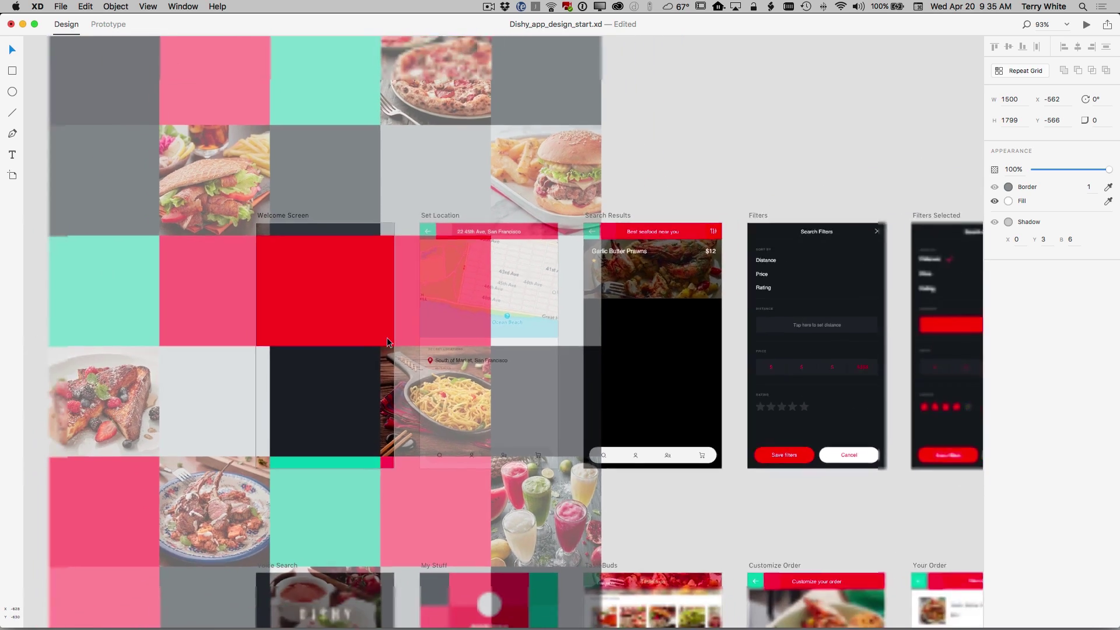
scroll(387, 337, down, 3)
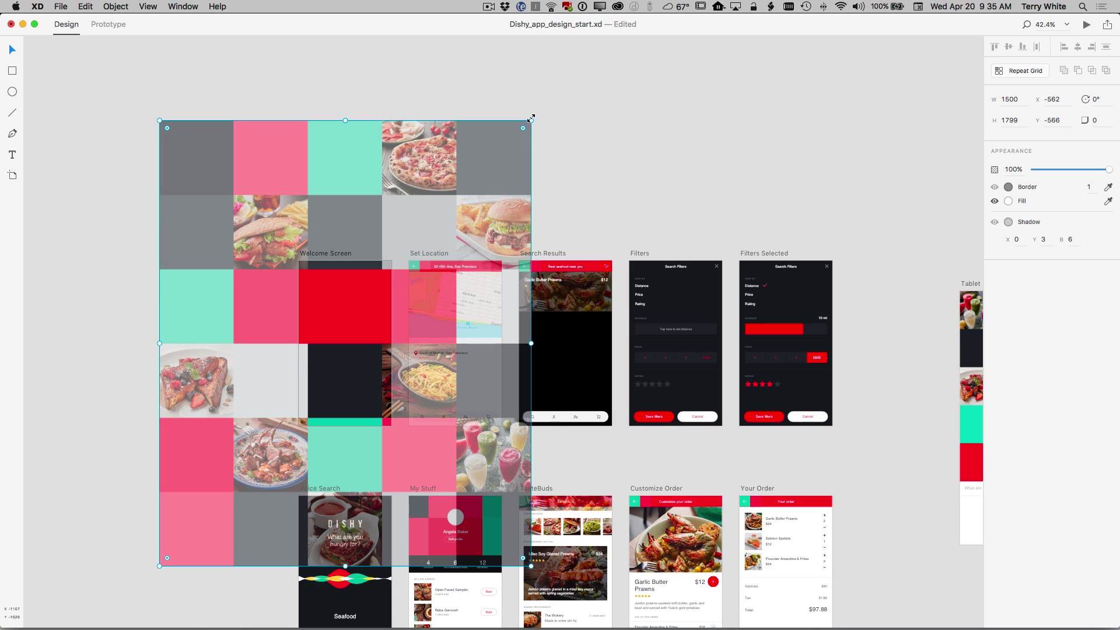
drag(529, 120, 403, 220)
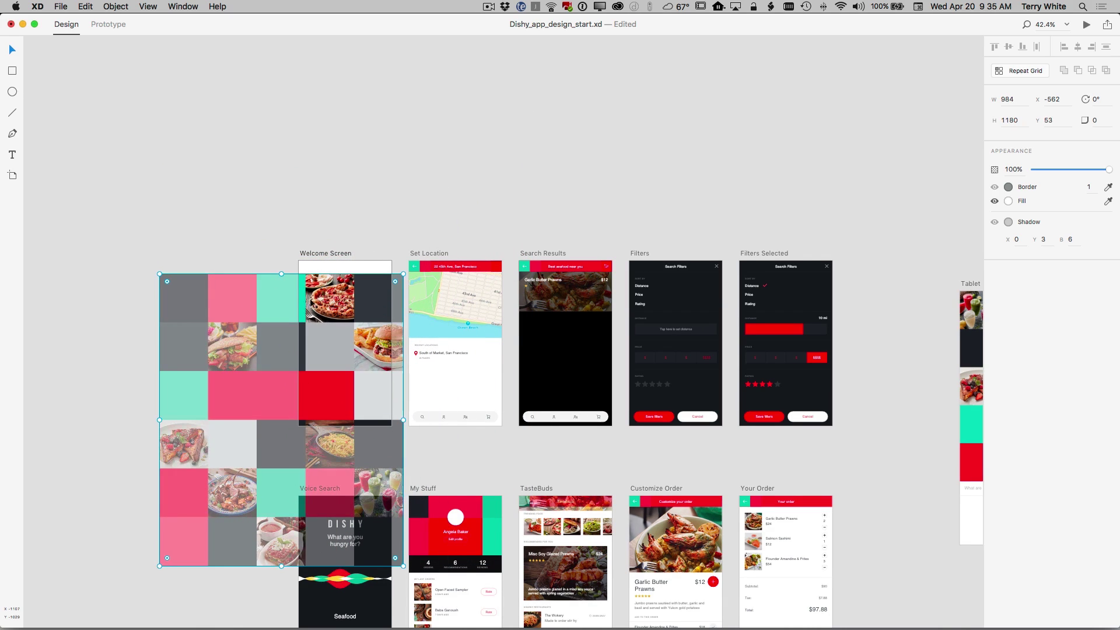
drag(156, 564, 241, 429)
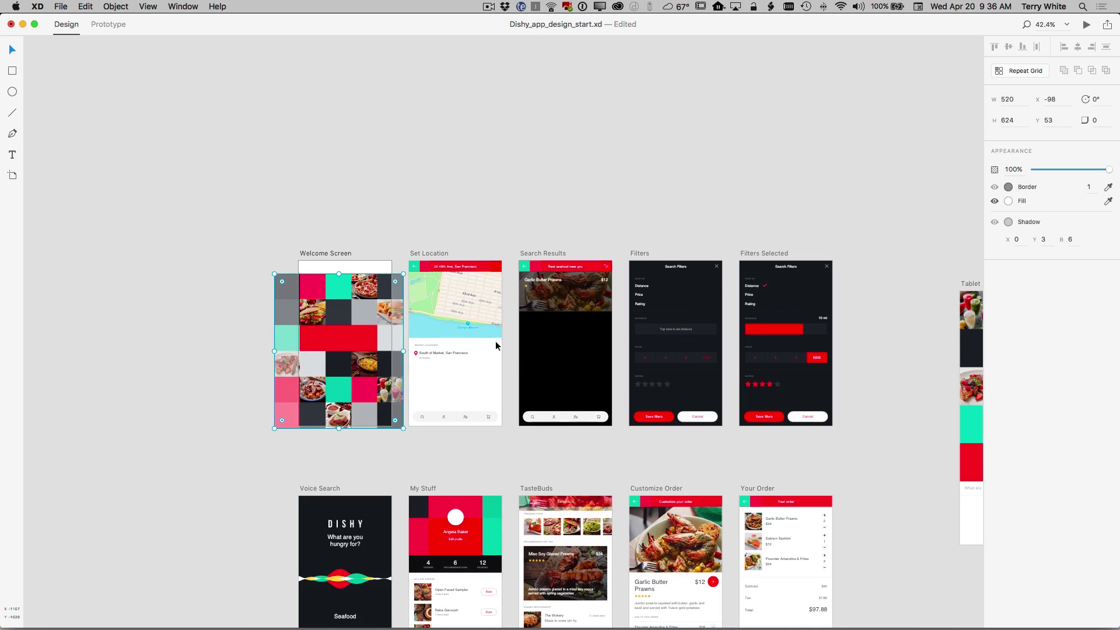
- Set the mosaic's width to 375 and place it at X 0, Y 0 on the Welcome Screen artboard
click(1013, 99)
text(375)
key(Tab)
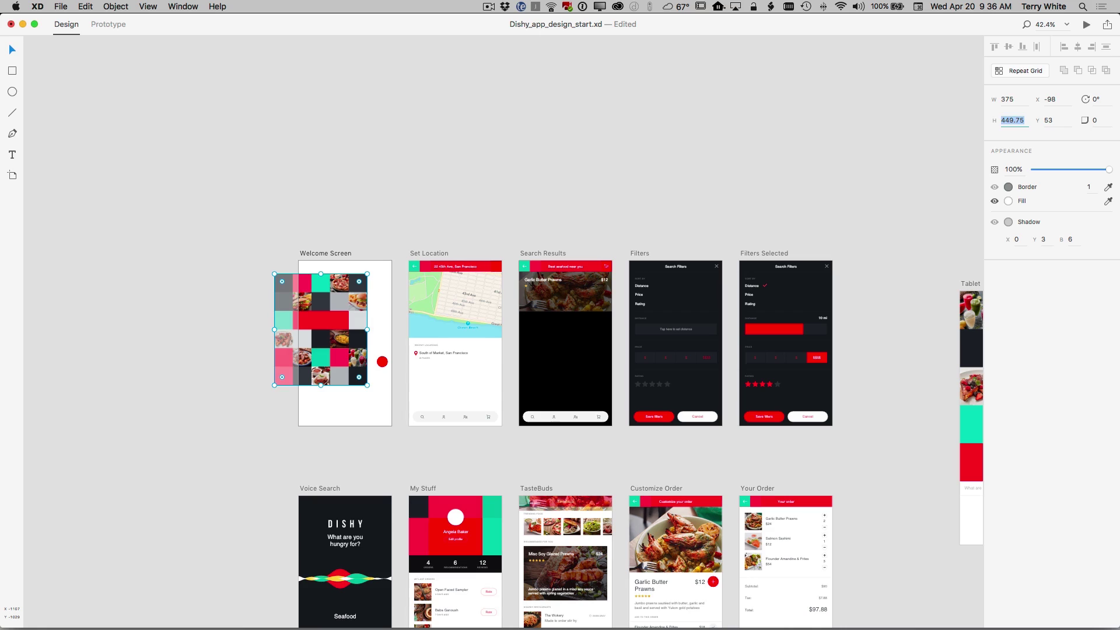
drag(316, 305, 341, 293)
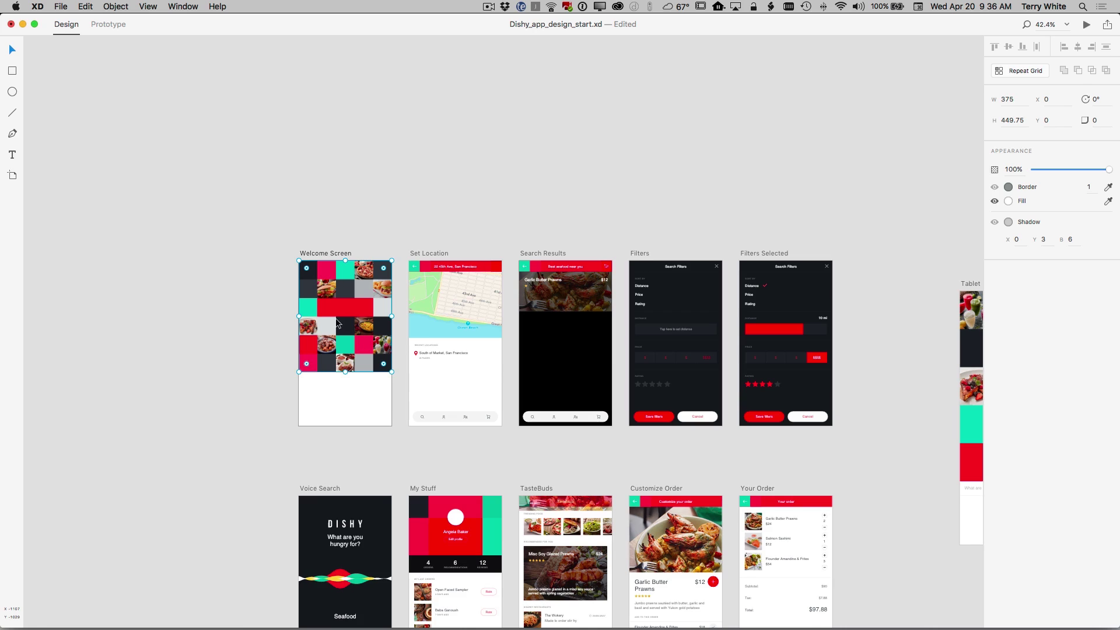
- Send the mosaic to the back of the Welcome Screen, behind the Seafood search field and red circle
scroll(308, 278, up, 5)
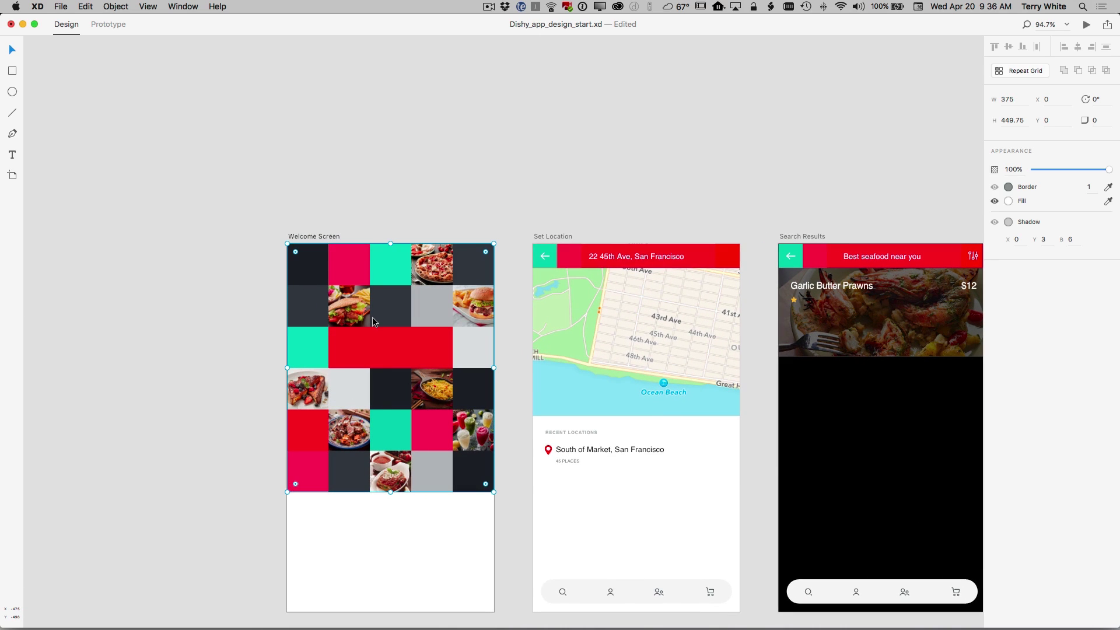
click(115, 6)
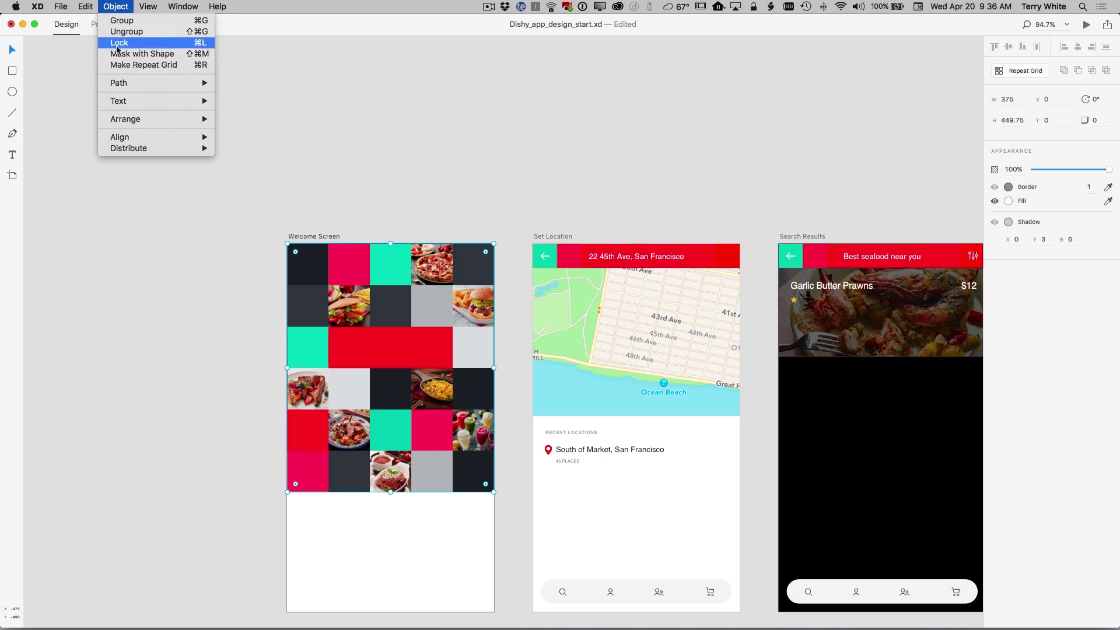
mouse_move(126, 122)
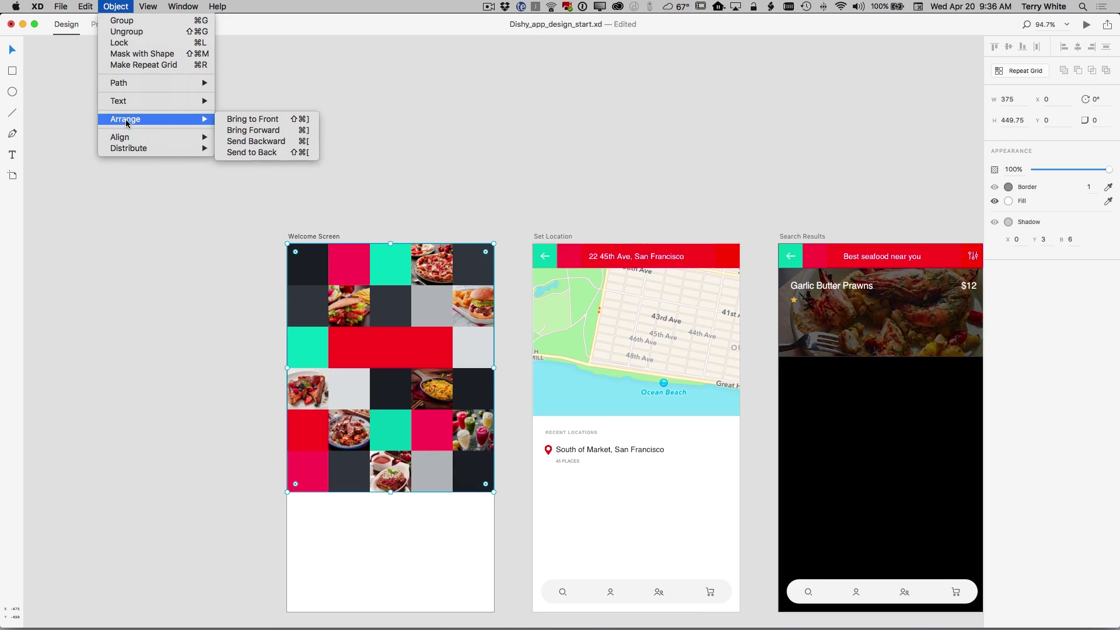
click(293, 153)
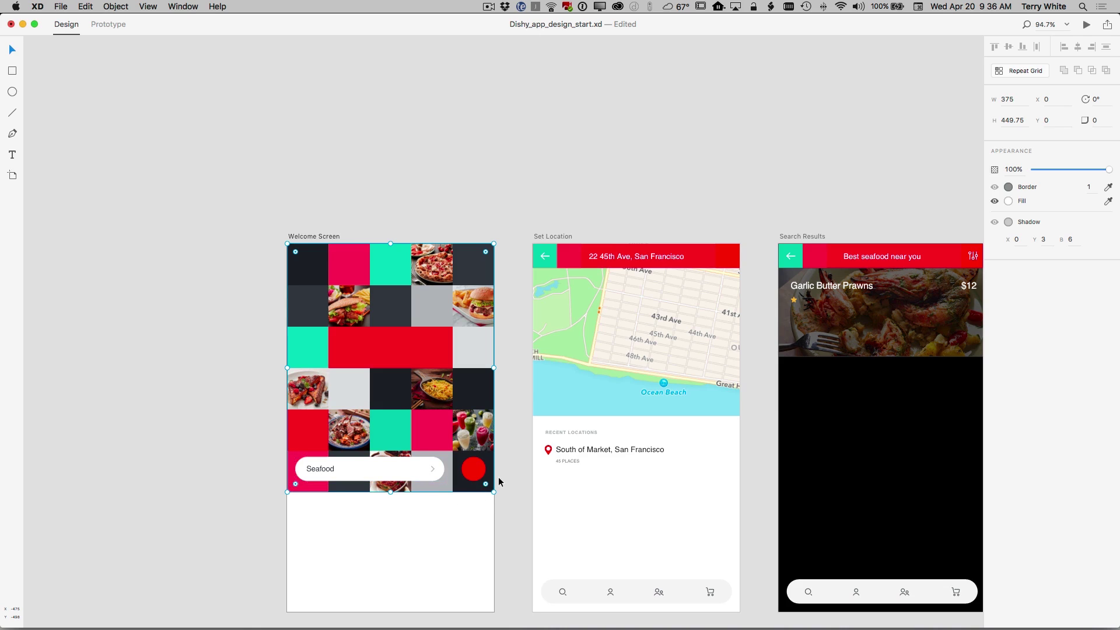
scroll(524, 252, down, 3)
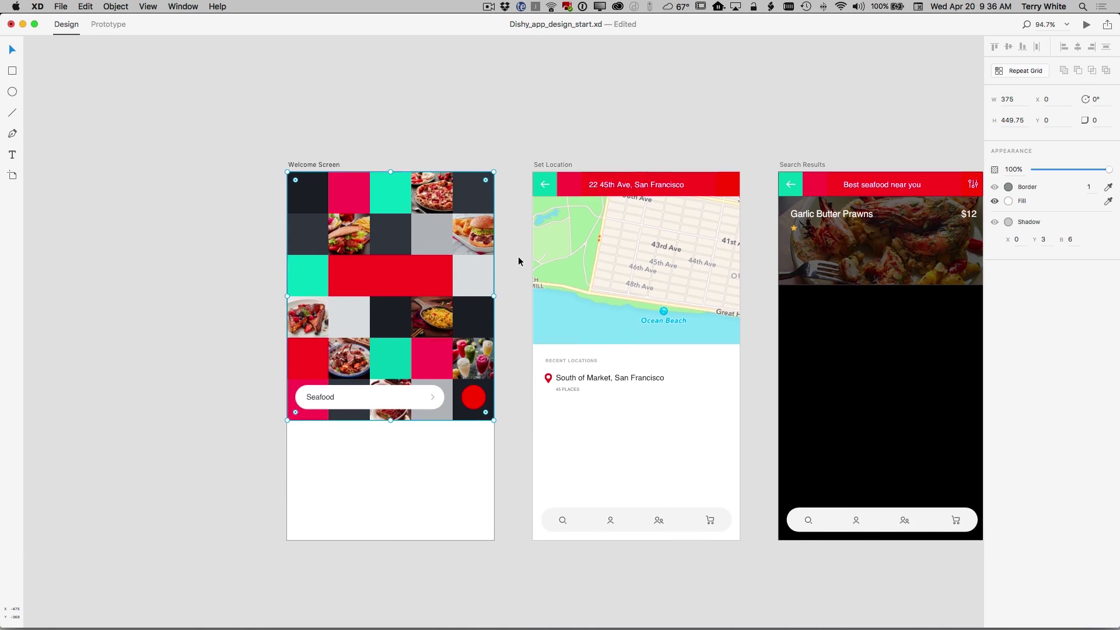
scroll(498, 386, right, 3)
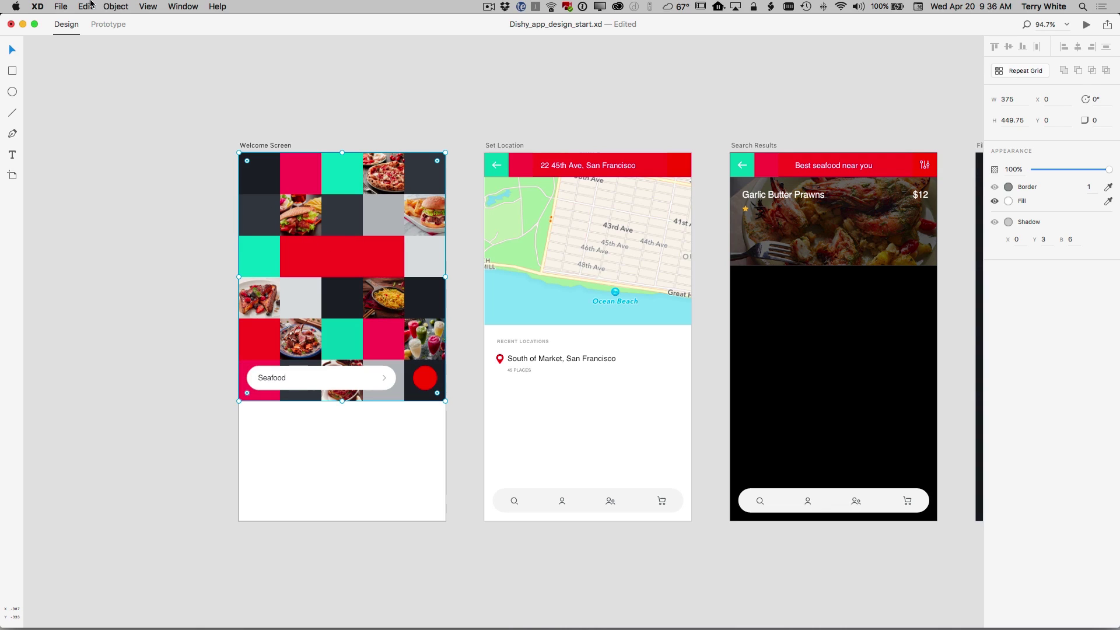
- Lock the mosaic image in place on the Welcome Screen artboard
click(108, 6)
click(119, 43)
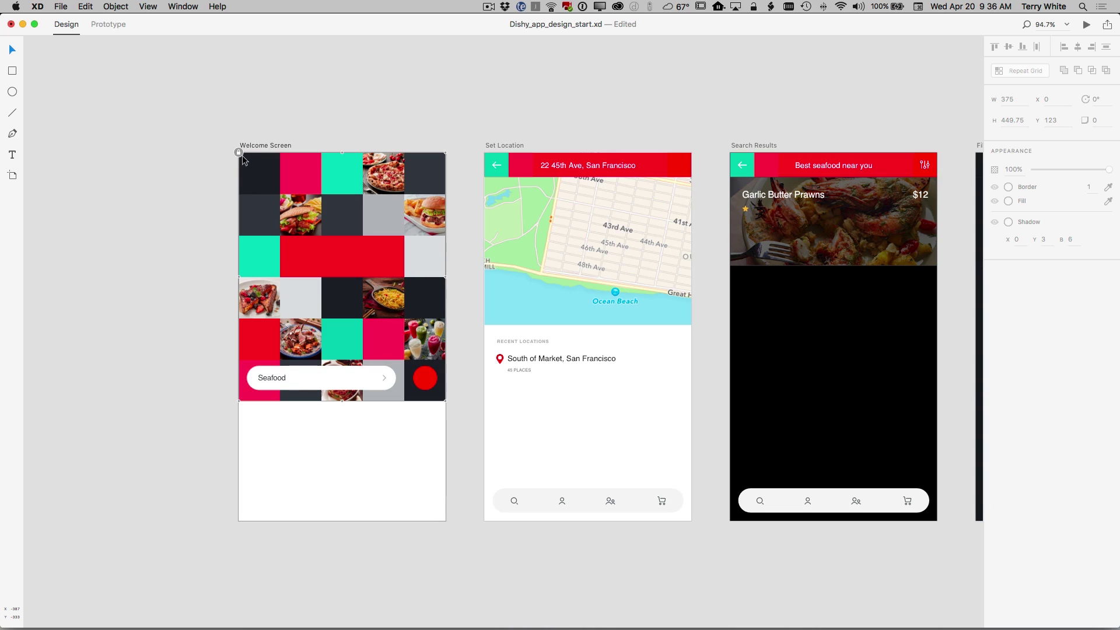
click(113, 6)
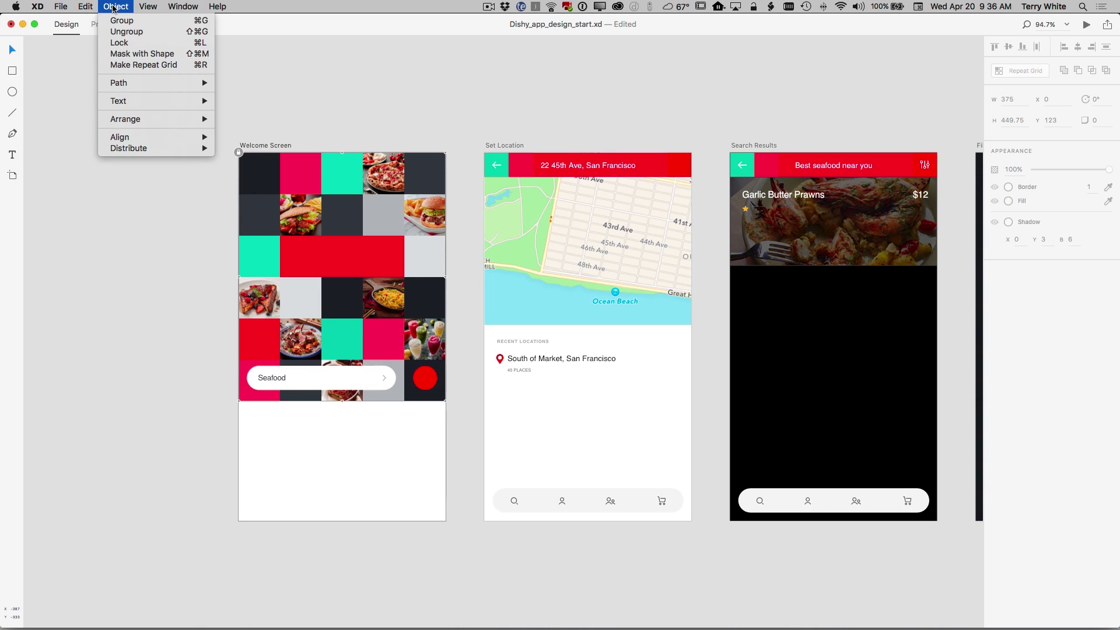
click(114, 7)
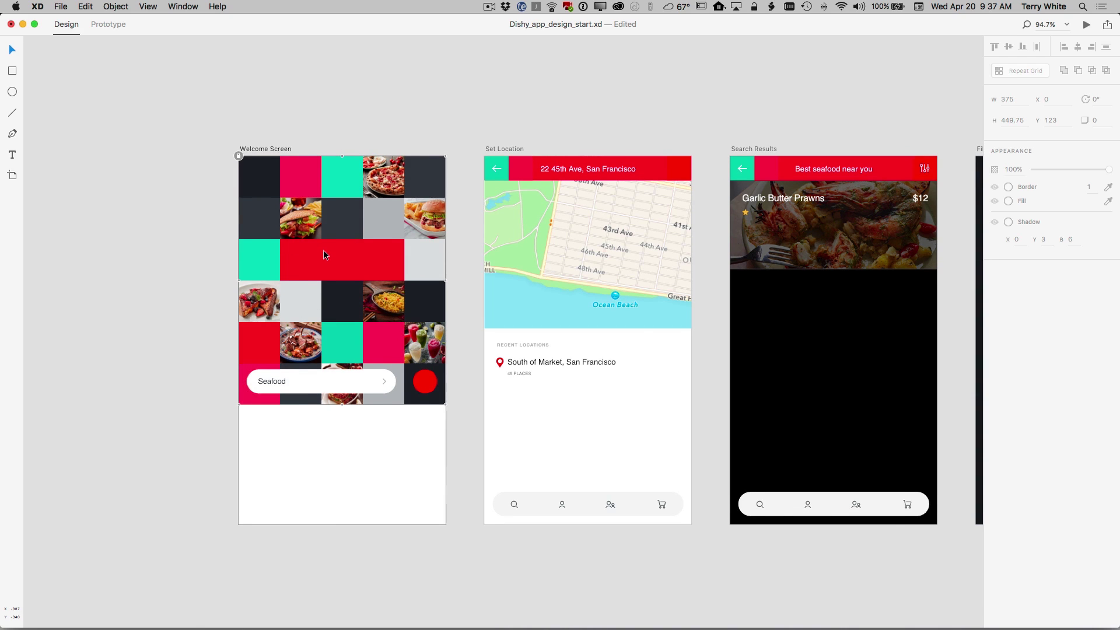
- Draw a 76 × 76 square over the mosaic's top-left tile and fill it with pizza.png from the AdobeXD images folder in Finder
scroll(325, 255, right, 2)
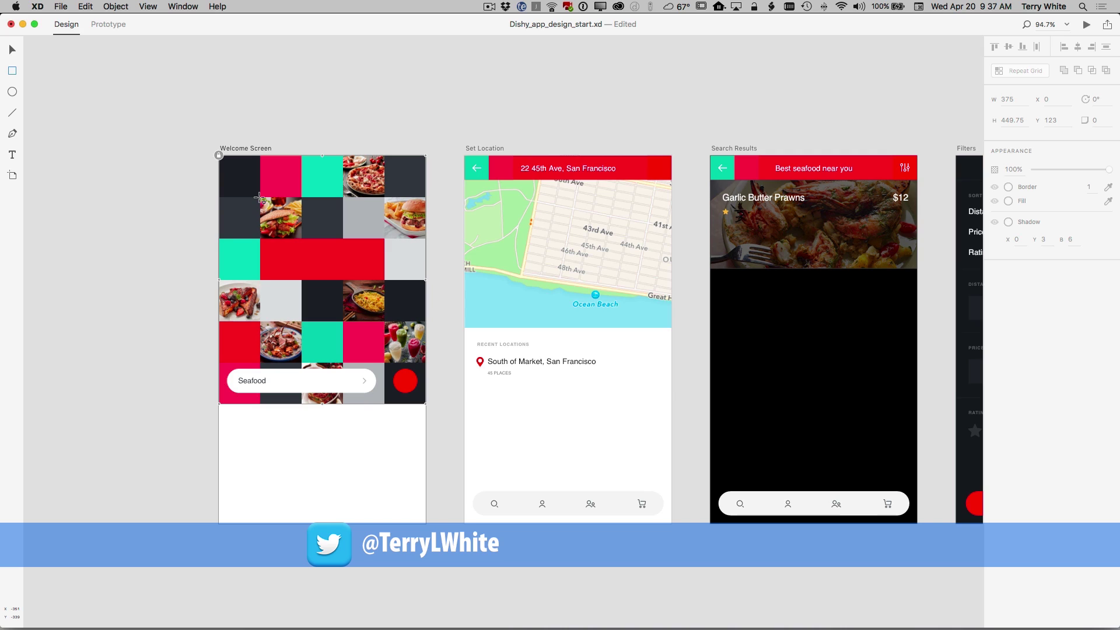
mouse_move(259, 198)
mouse_down()
mouse_move(219, 155)
mouse_move(260, 179)
mouse_up()
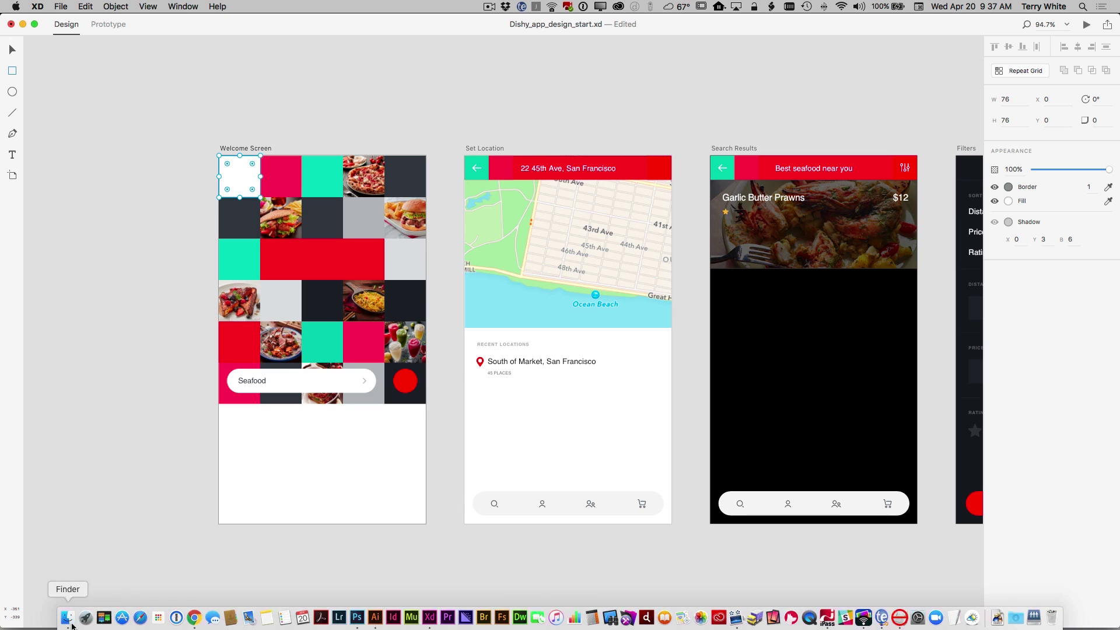
click(67, 617)
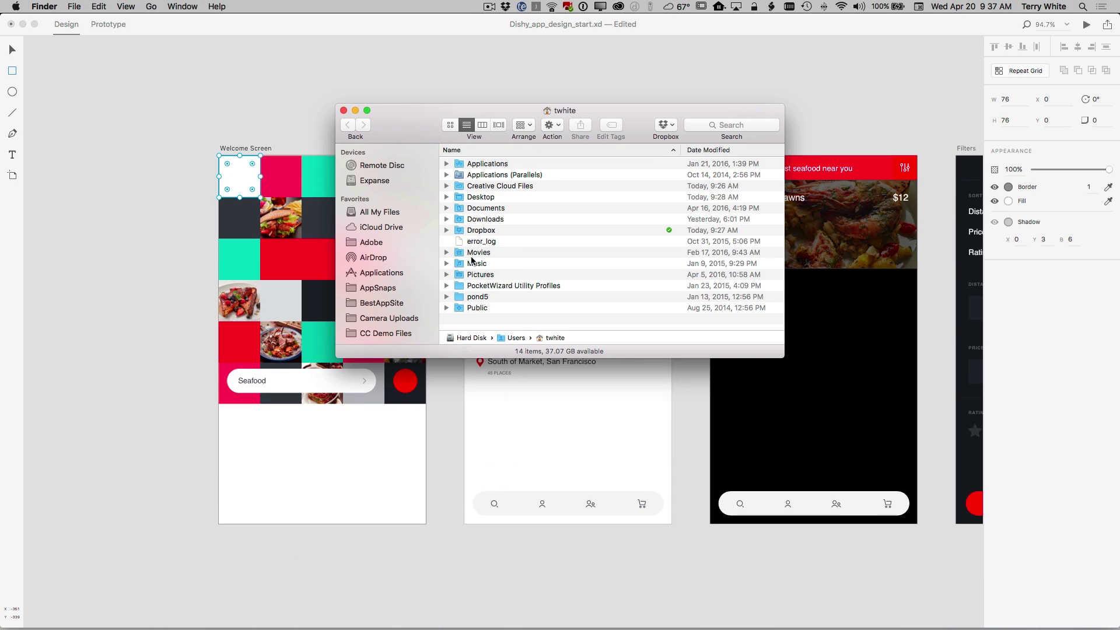
click(374, 334)
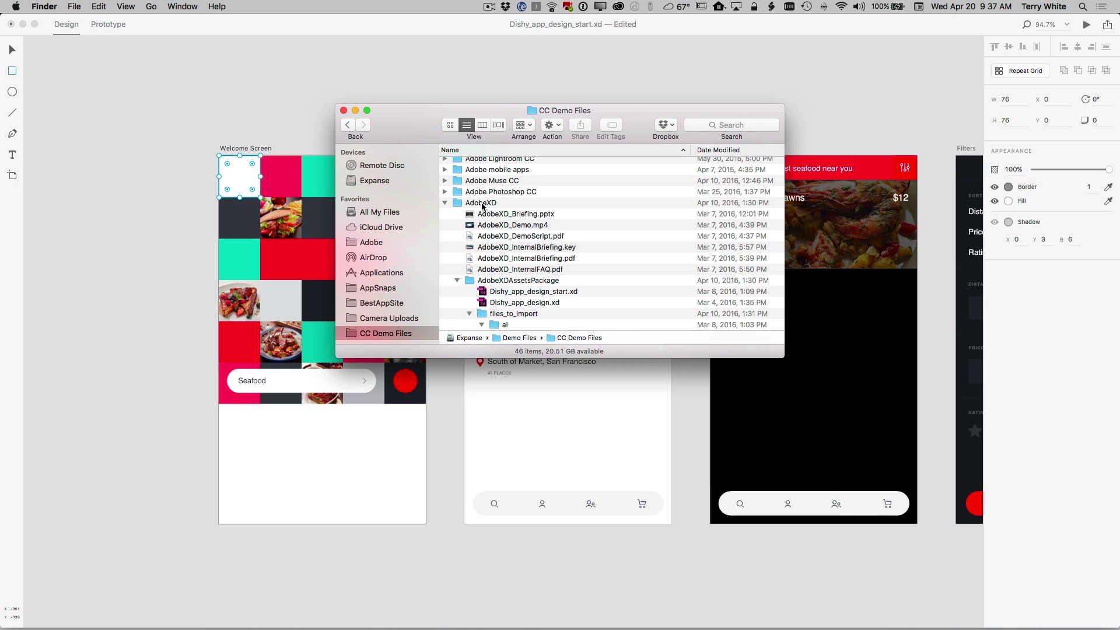
double_click(479, 204)
scroll(574, 248, down, 5)
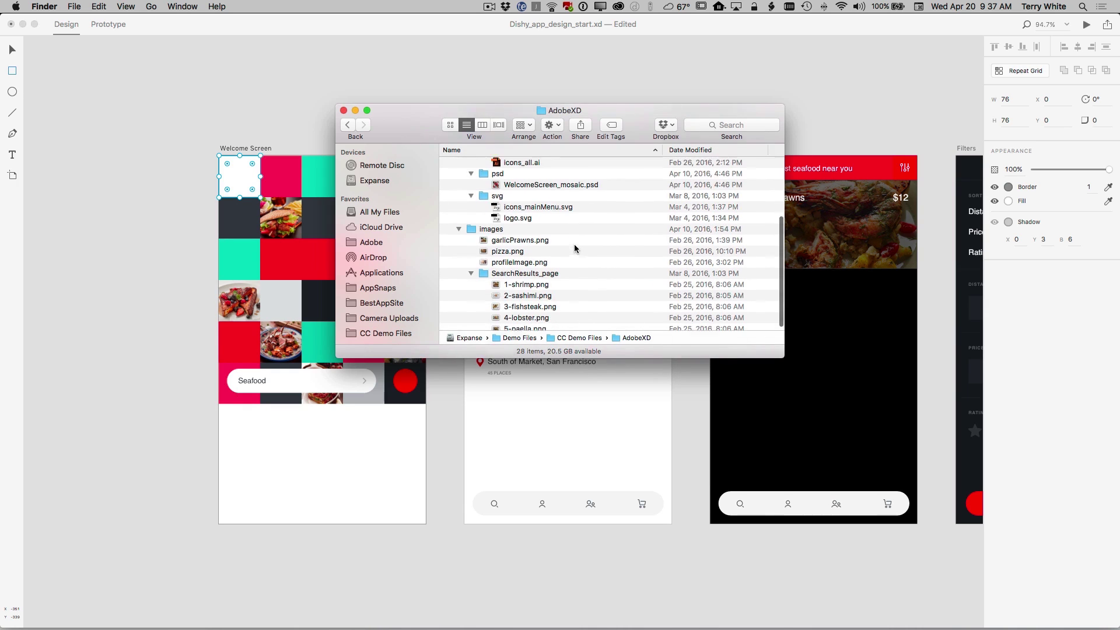
click(505, 247)
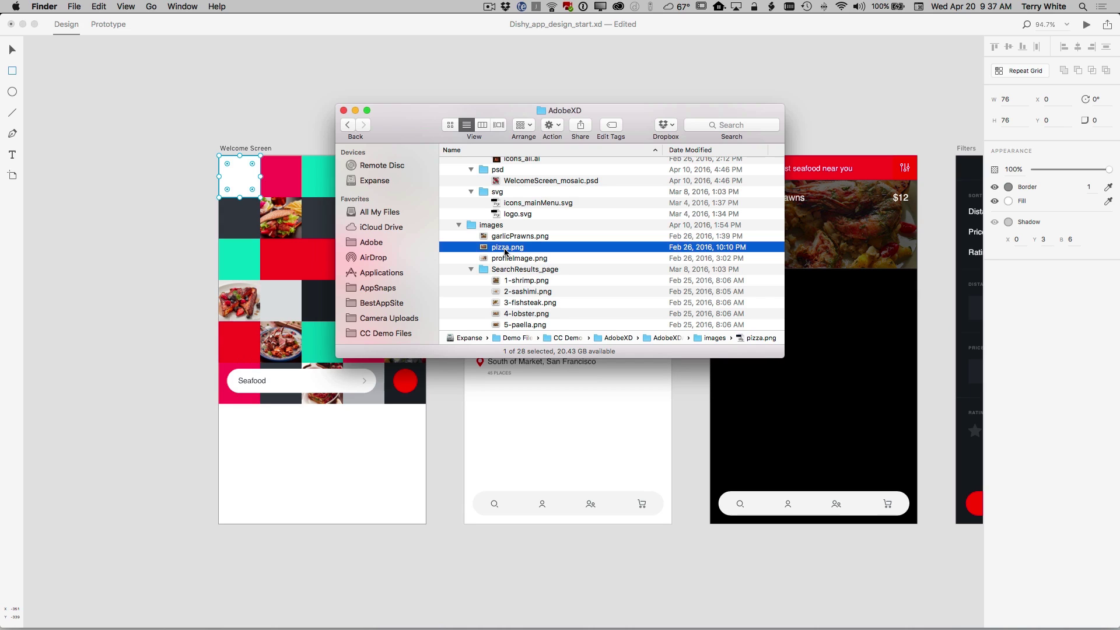
drag(505, 252, 248, 183)
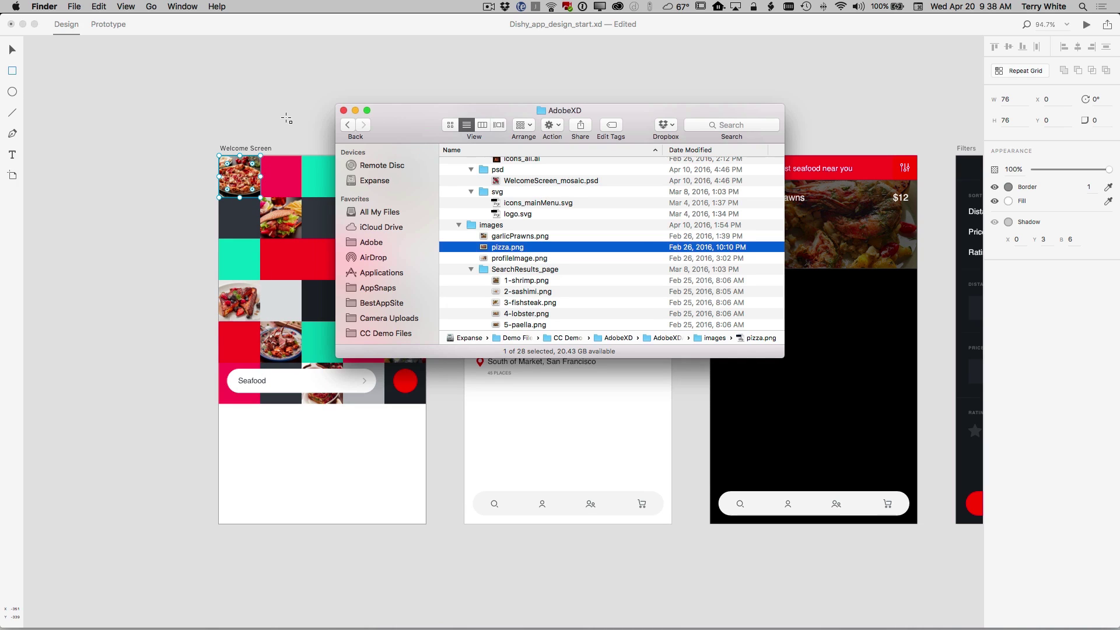
- Resize the pizza-filled square to 75 × 75 to match the mosaic tile, and deselect it
click(14, 50)
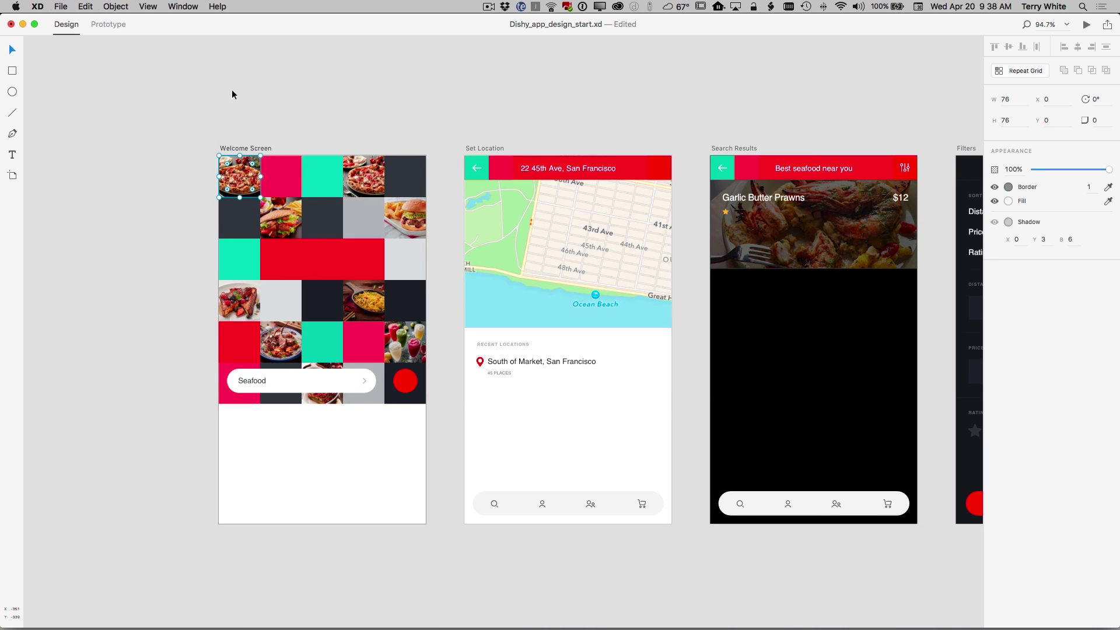
click(193, 90)
click(246, 179)
mouse_move(261, 199)
mouse_down()
mouse_move(289, 227)
mouse_move(373, 236)
mouse_move(292, 245)
mouse_move(274, 234)
mouse_move(320, 243)
mouse_move(280, 225)
mouse_move(260, 198)
mouse_up()
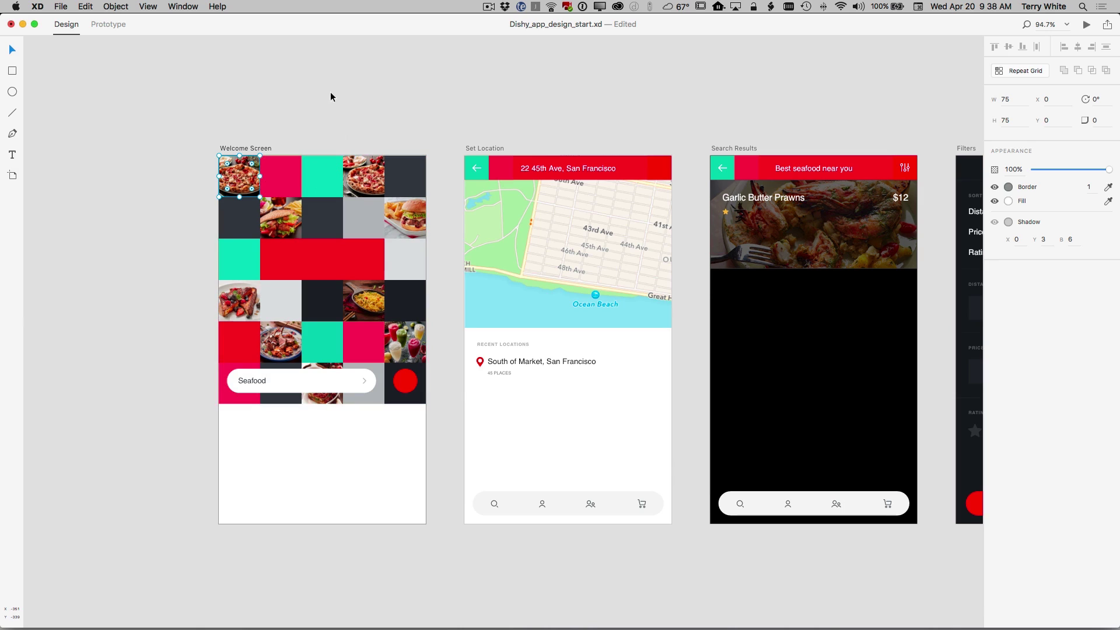
click(321, 114)
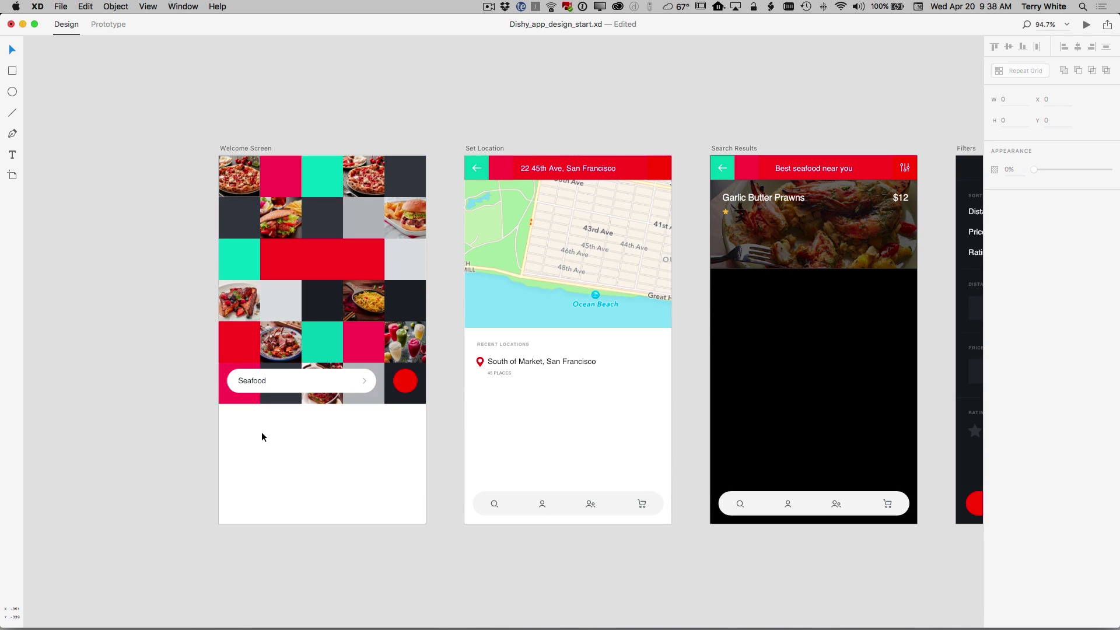
- Place logo.svg from the svg folder in Finder on the Welcome Screen's red bar, and select only its letter Y
mouse_move(113, 627)
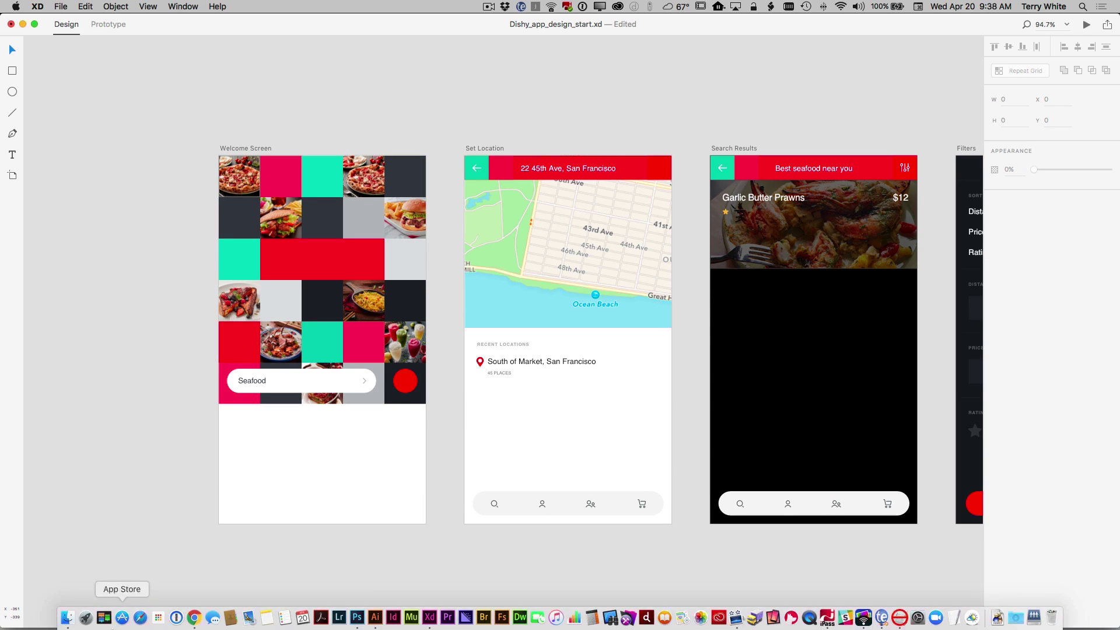
click(69, 618)
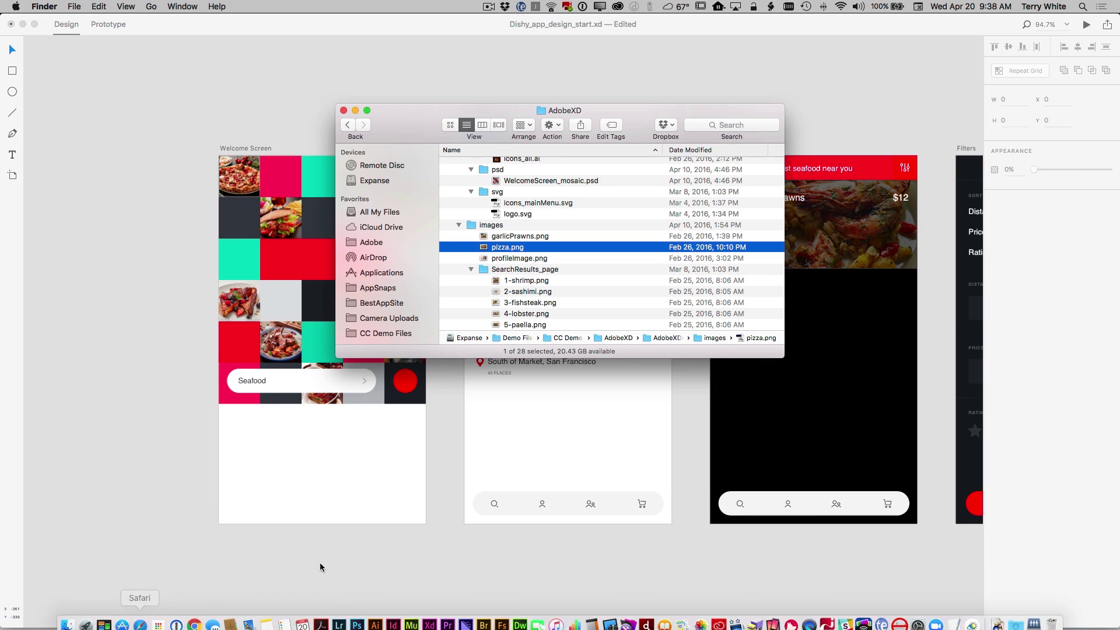
click(509, 215)
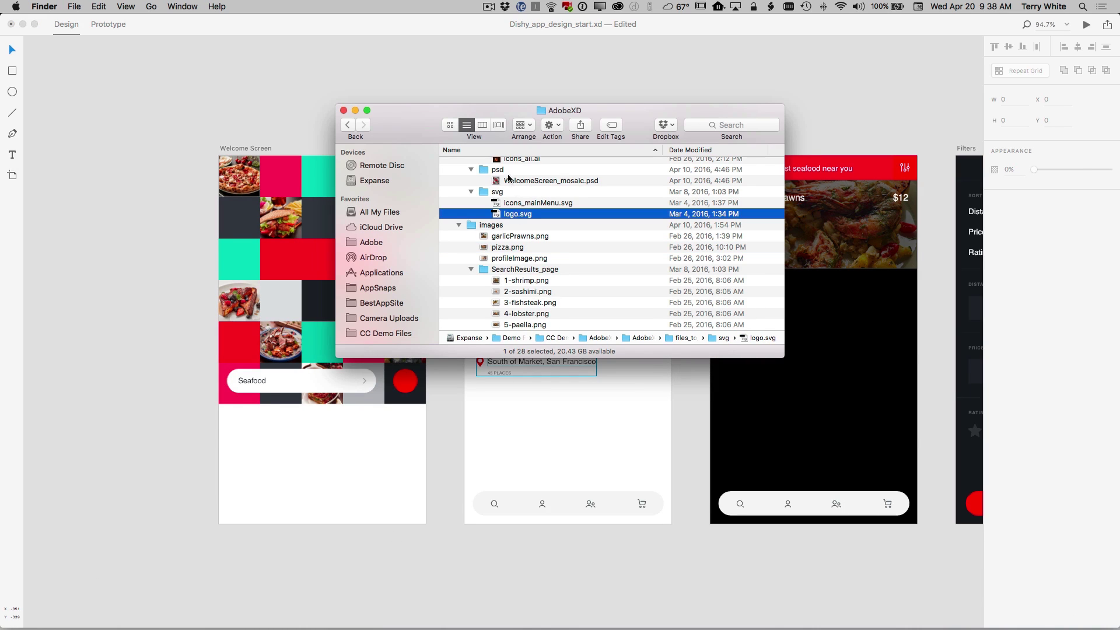
drag(422, 137, 504, 135)
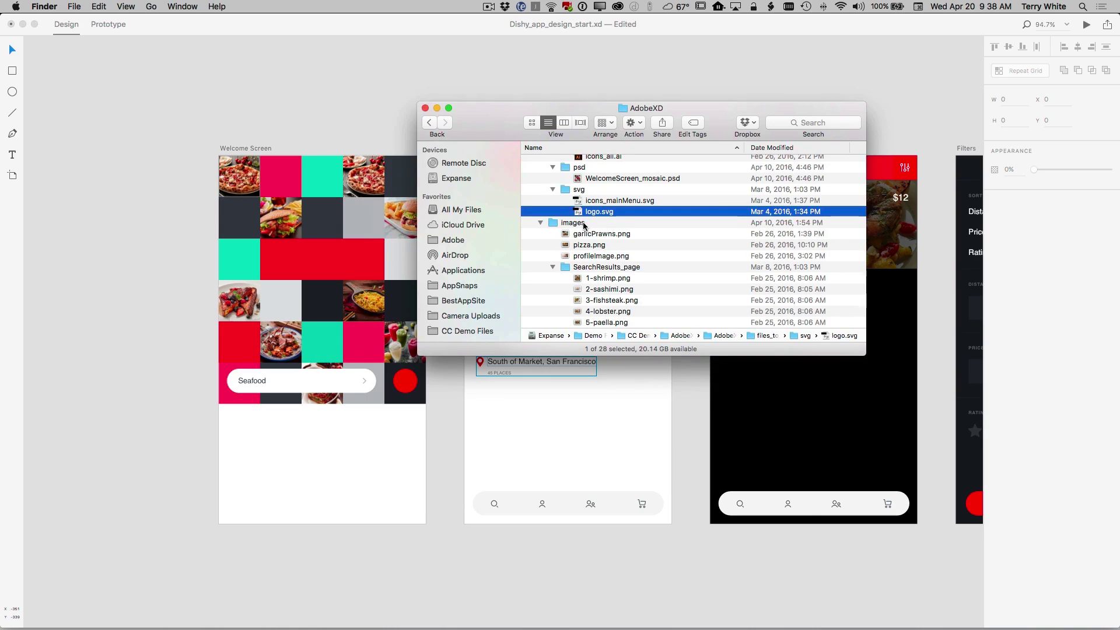
drag(591, 213, 303, 264)
click(309, 261)
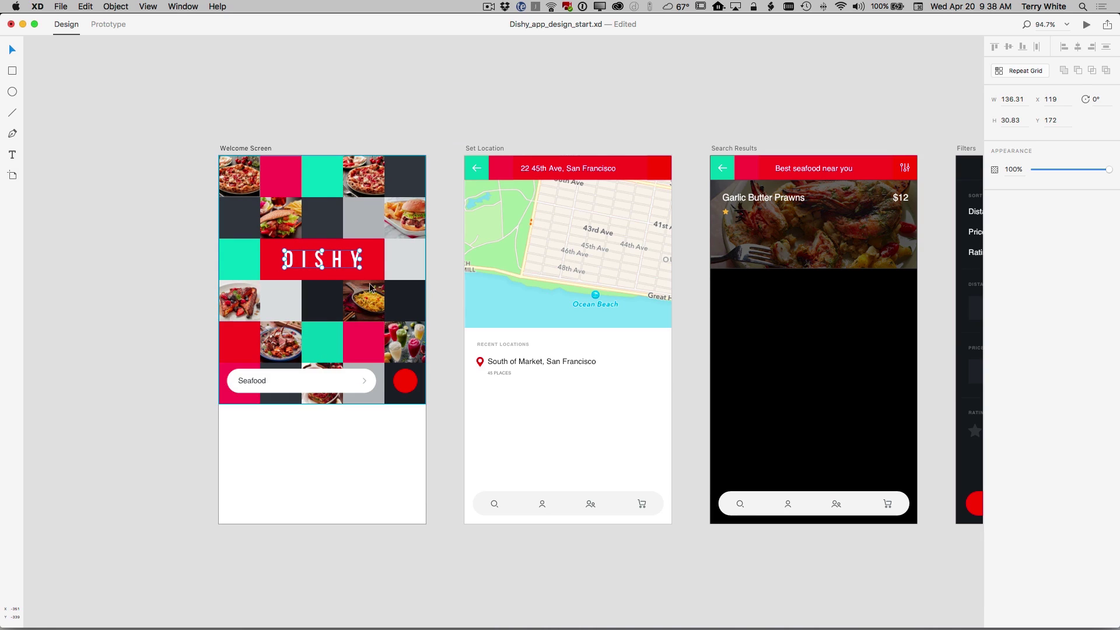
double_click(355, 262)
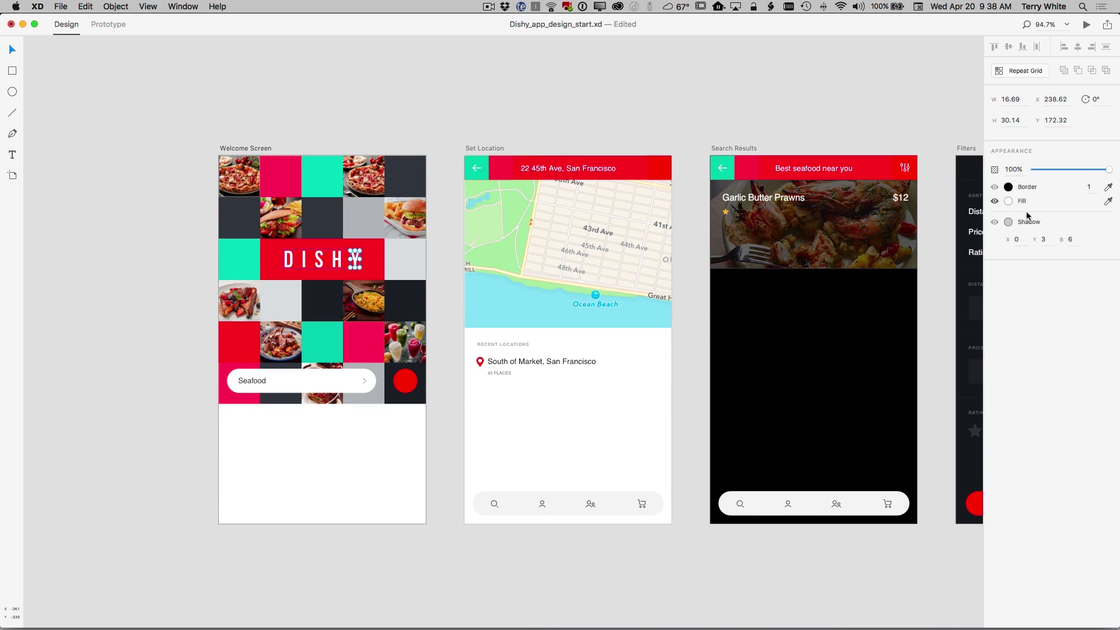
- Try a Yellow border on the logo's letter Y and undo it
click(1008, 187)
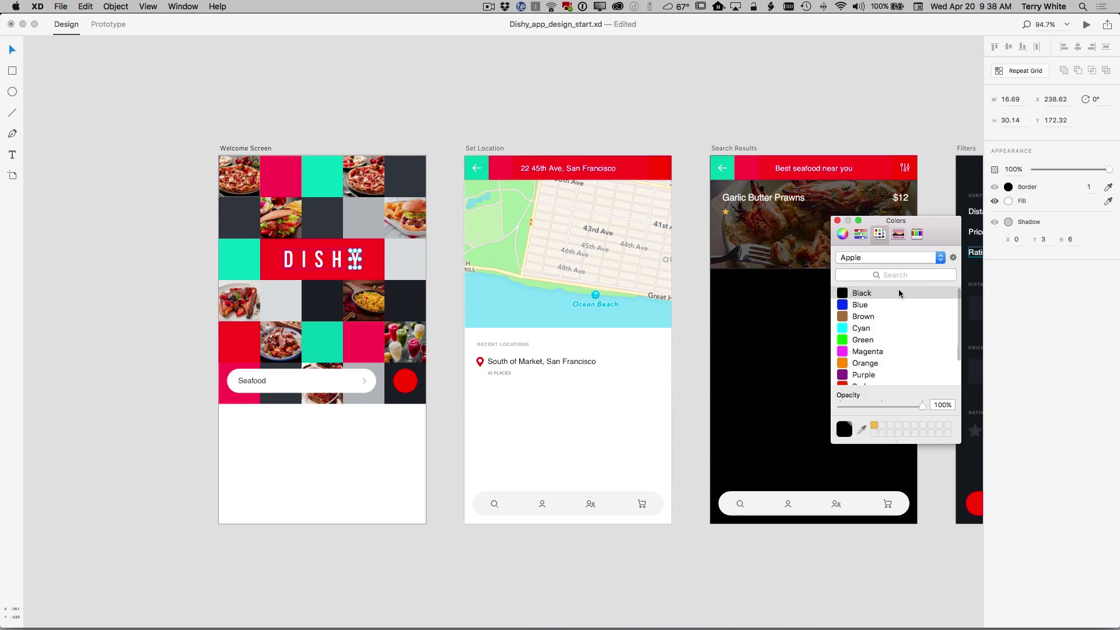
scroll(873, 363, down, 2)
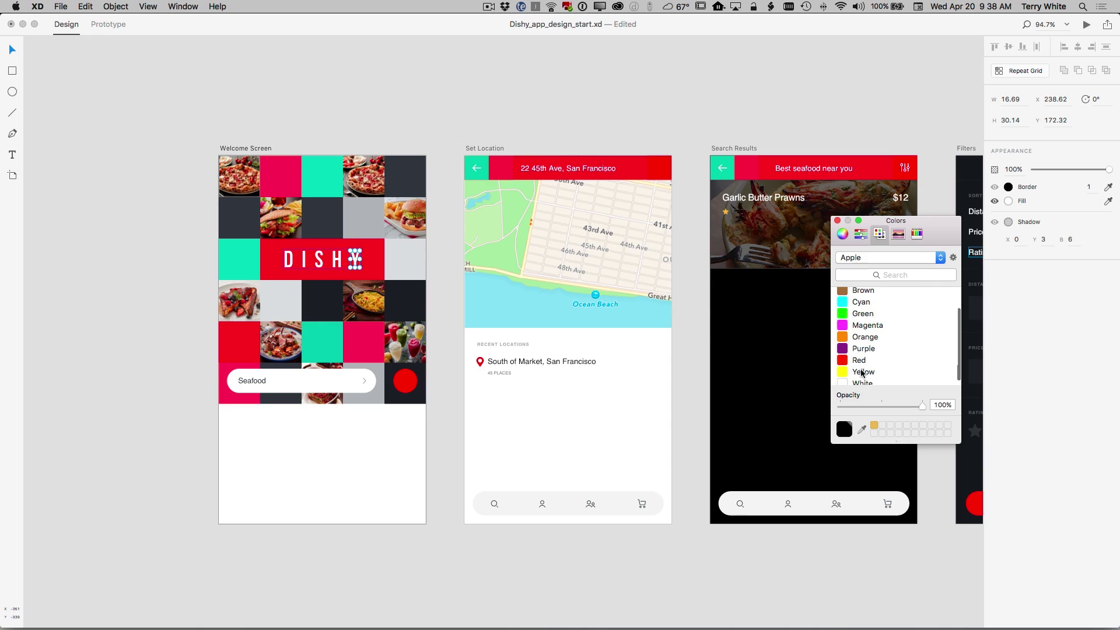
click(866, 372)
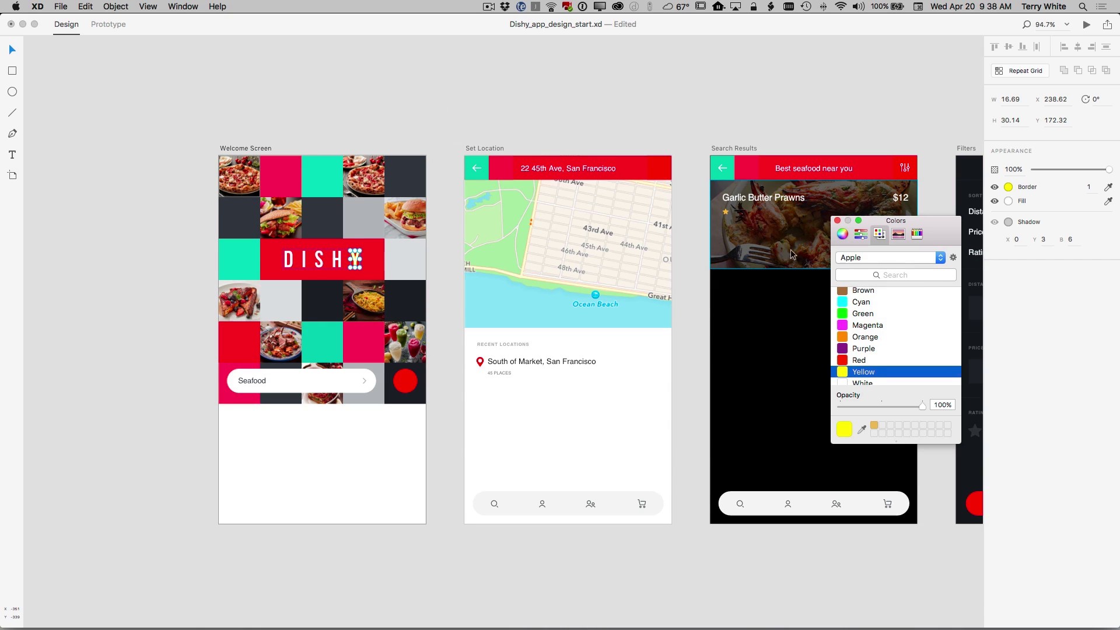
click(1032, 300)
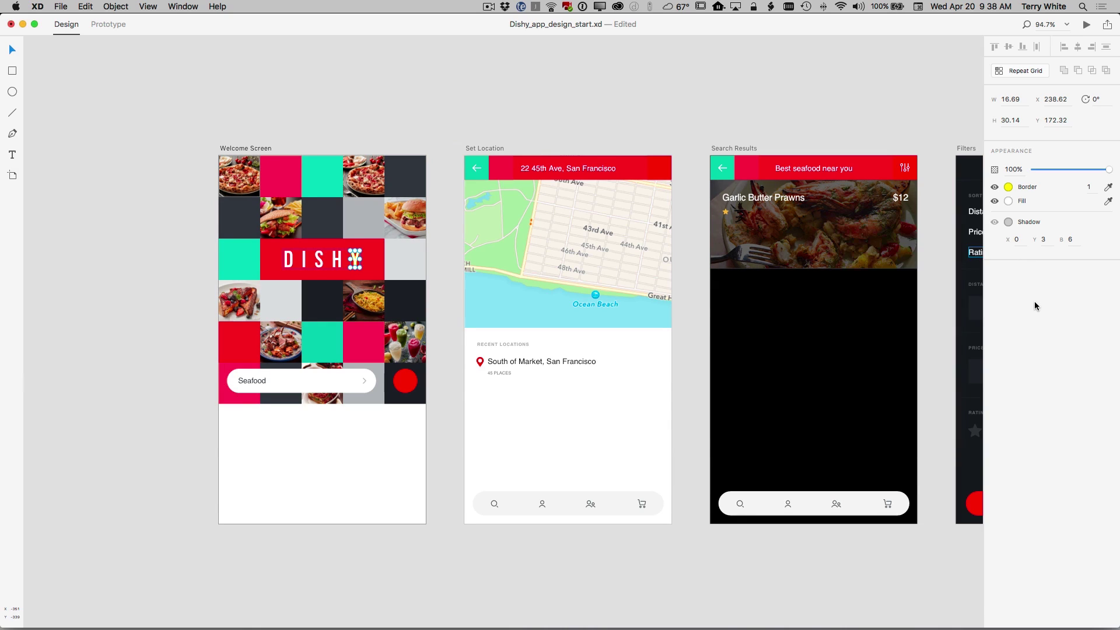
key(super+z)
- Set the fill of the logo's letter Y to Yellow and deselect the logo
click(1008, 202)
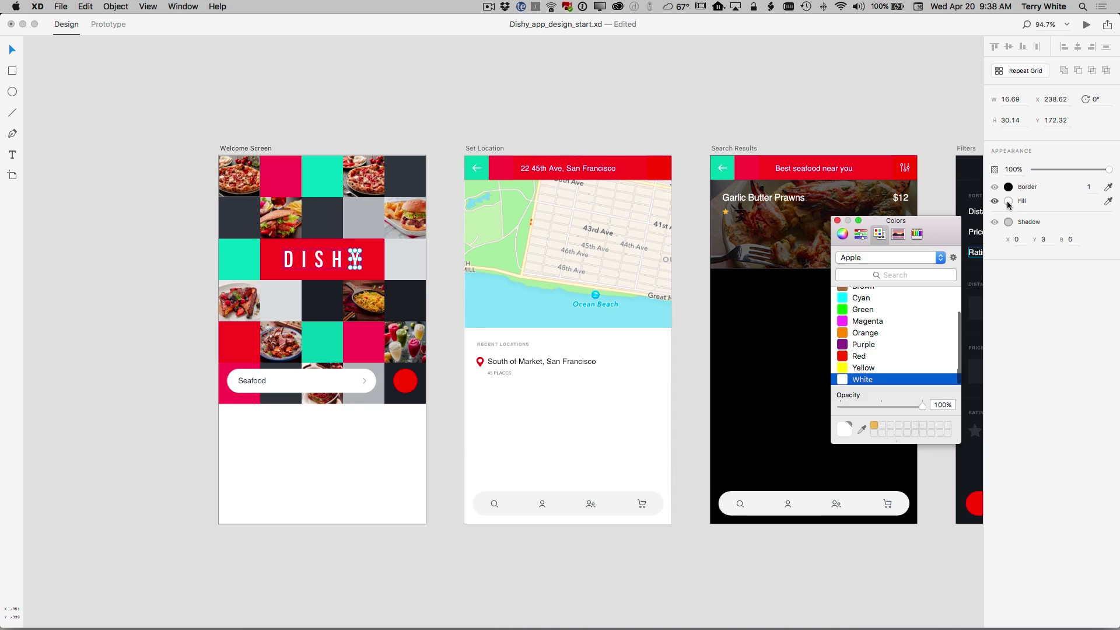
click(864, 369)
click(548, 107)
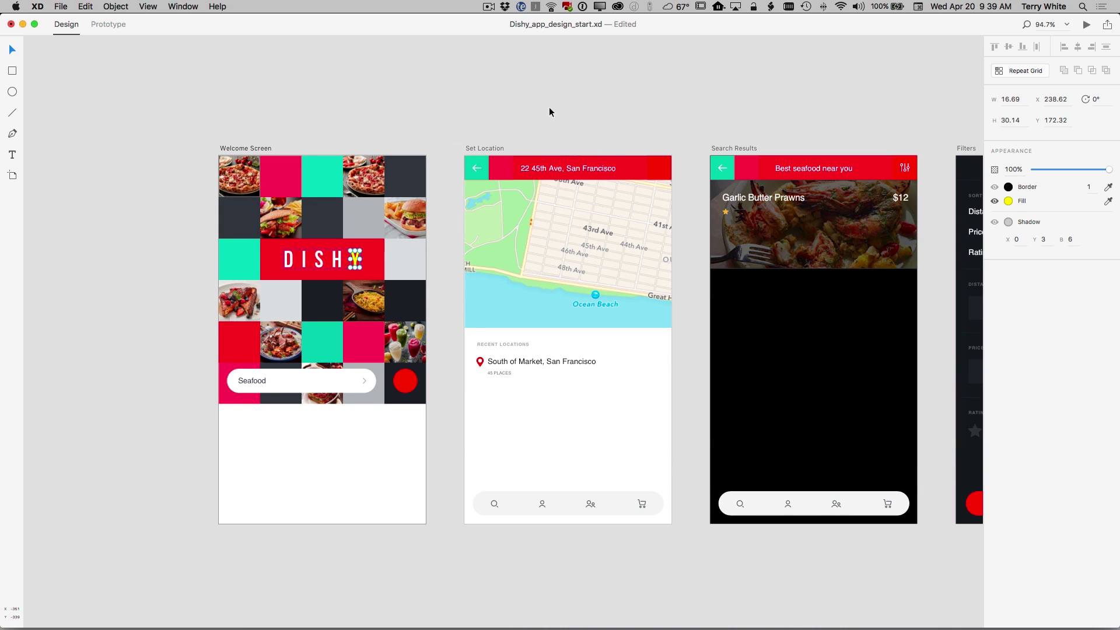
click(149, 199)
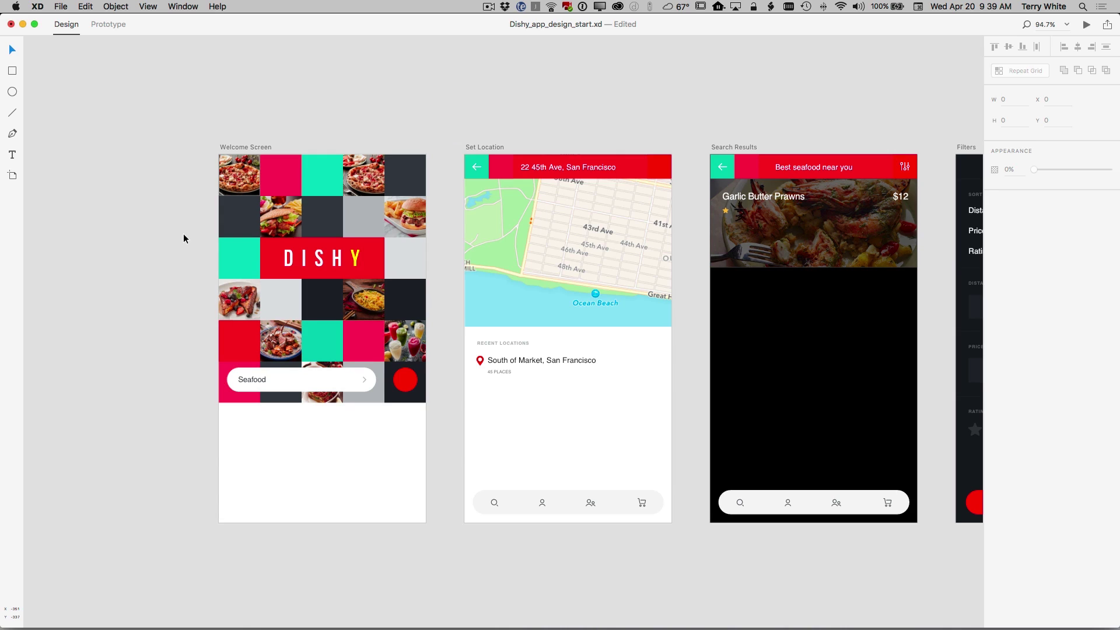
- Add the centre-aligned text "Ordering out is the new dining in" in the Welcome Screen's white area, with a line break after "the"
click(12, 155)
click(321, 430)
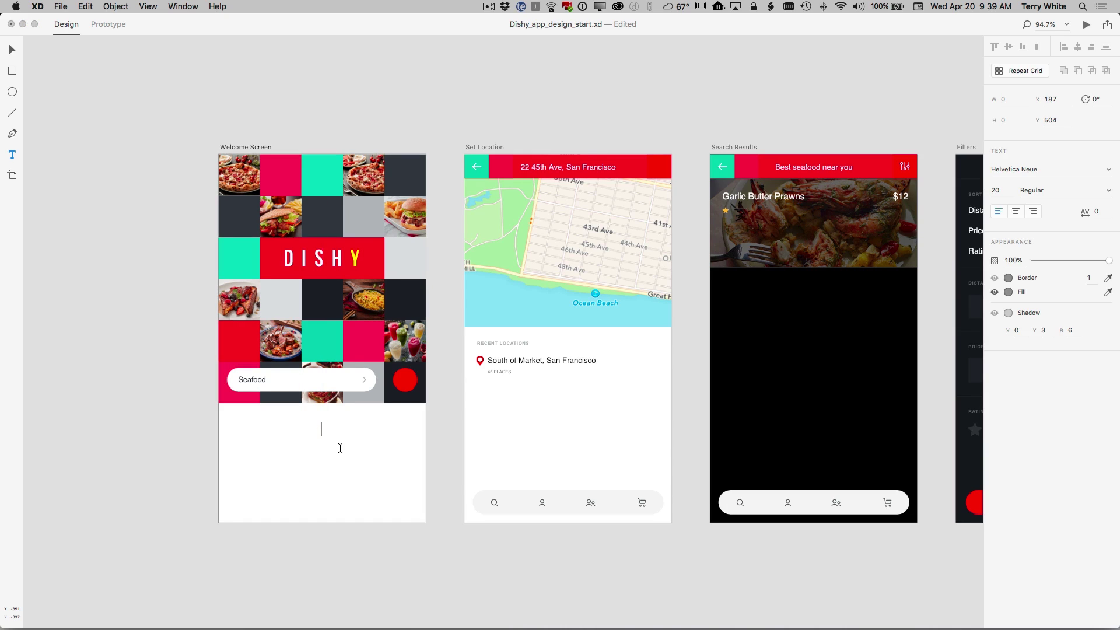
text(O)
key(BackSpace)
click(1016, 211)
text(Ordering out is)
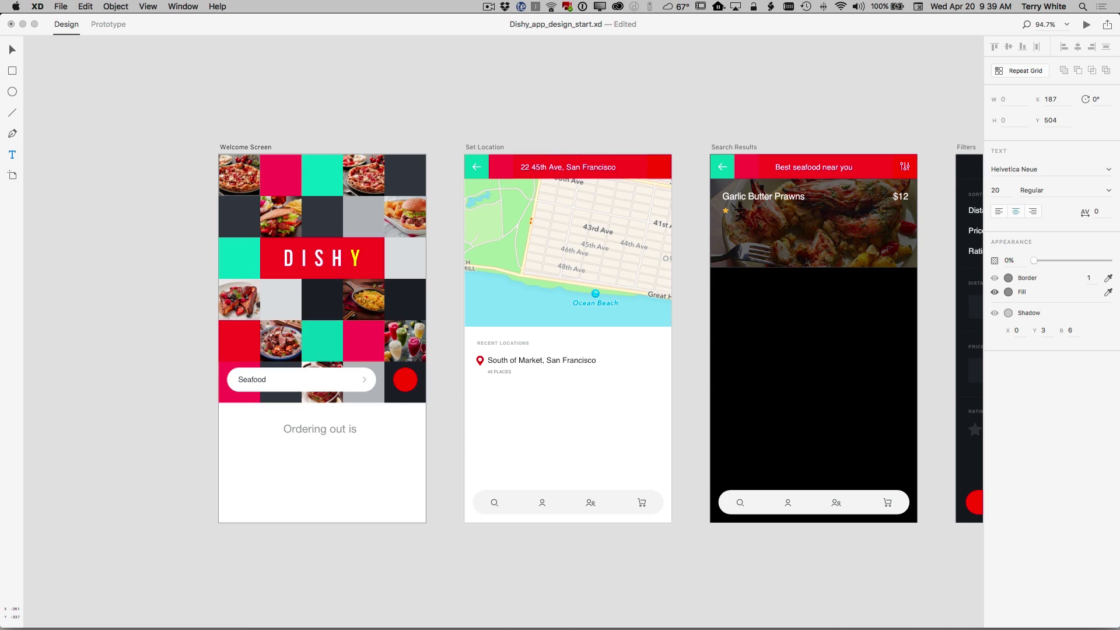
text( the new dining i)
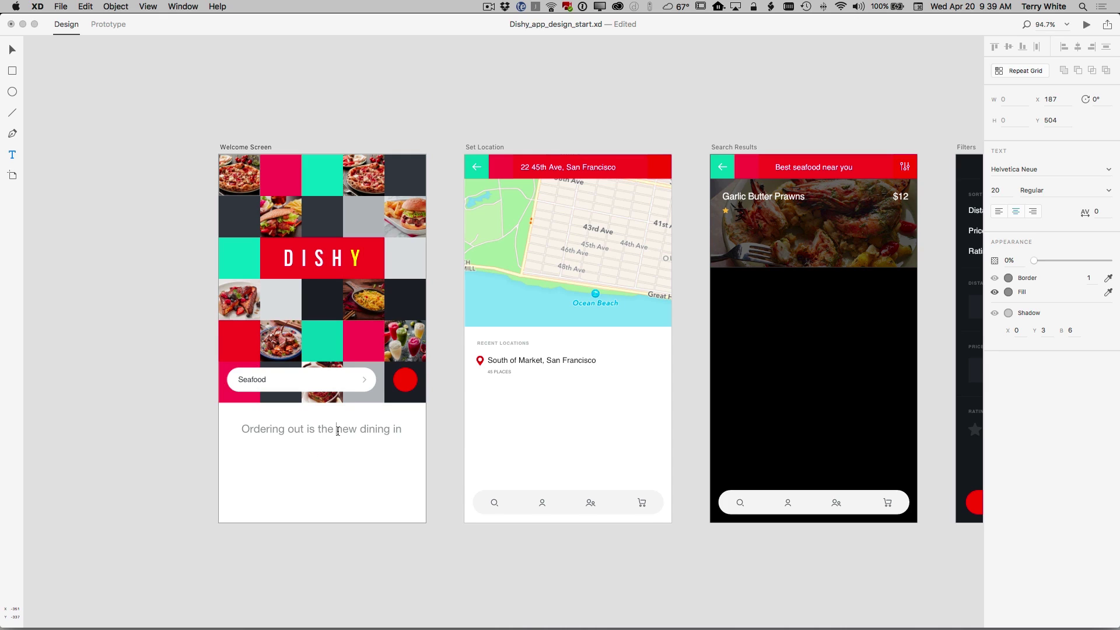
key(Return)
- Set the fill of the whole two-line tagline to Red
drag(353, 444, 261, 423)
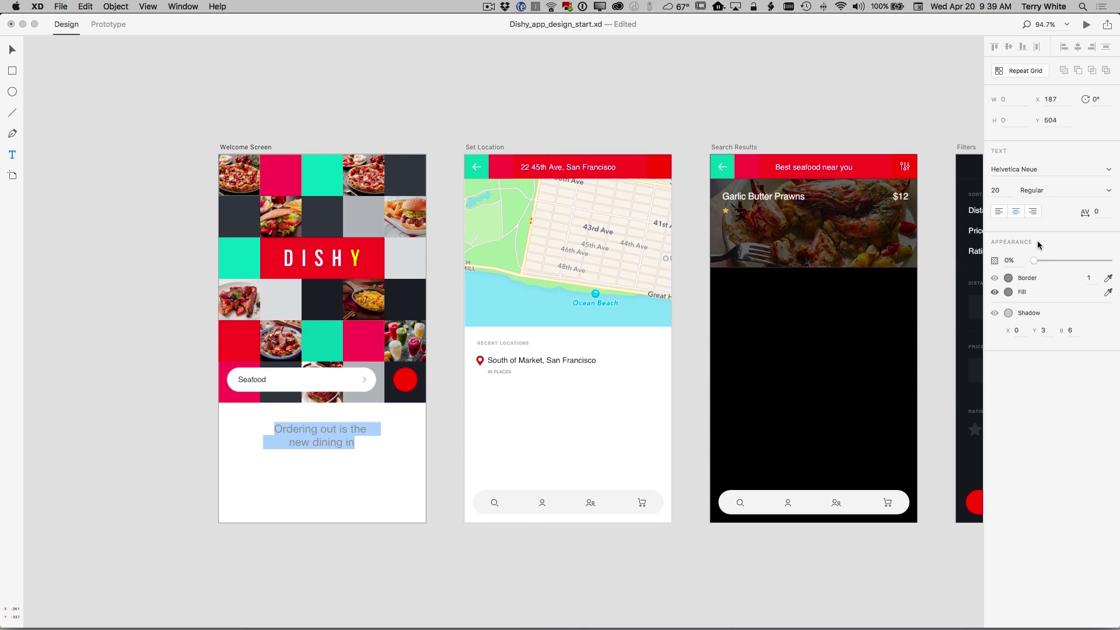
click(1008, 293)
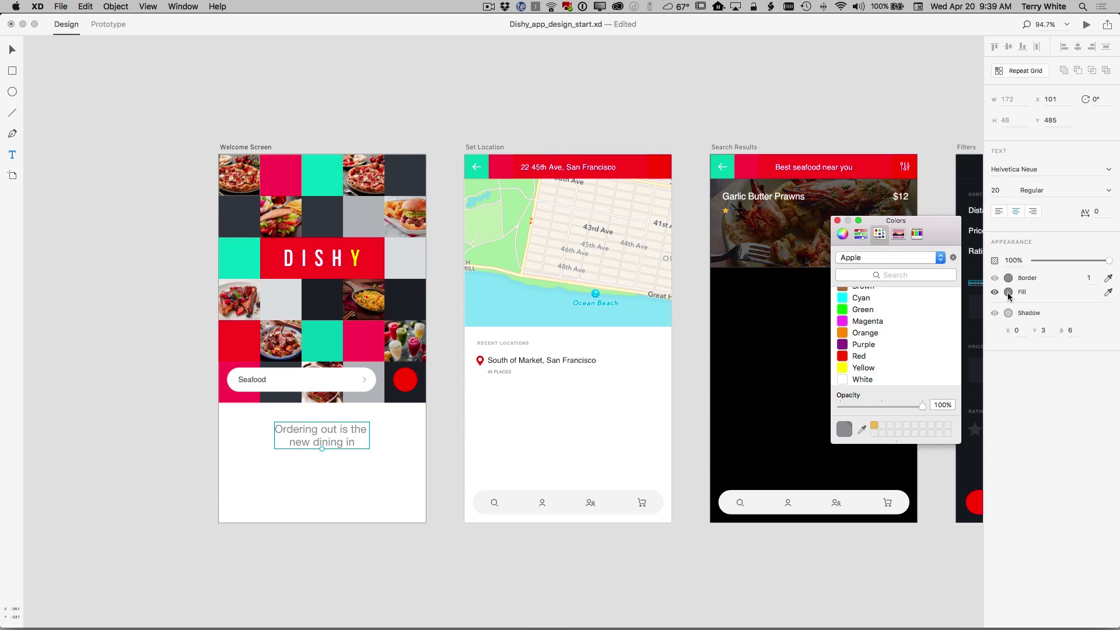
click(859, 355)
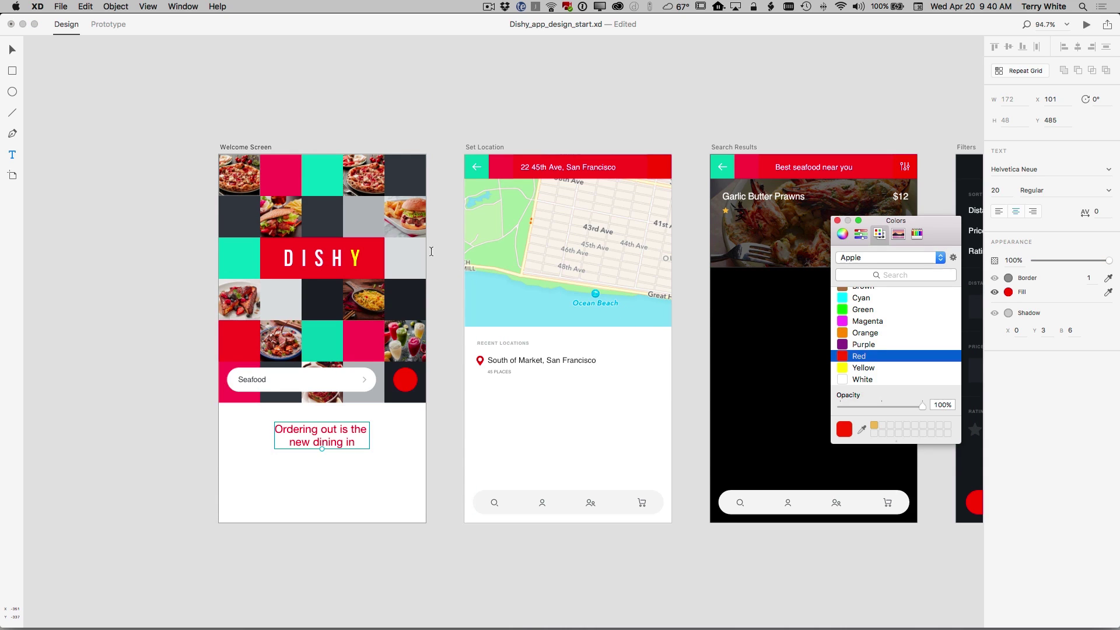
- Capitalize "out" as "Out" in the tagline's first line
click(323, 434)
double_click(327, 430)
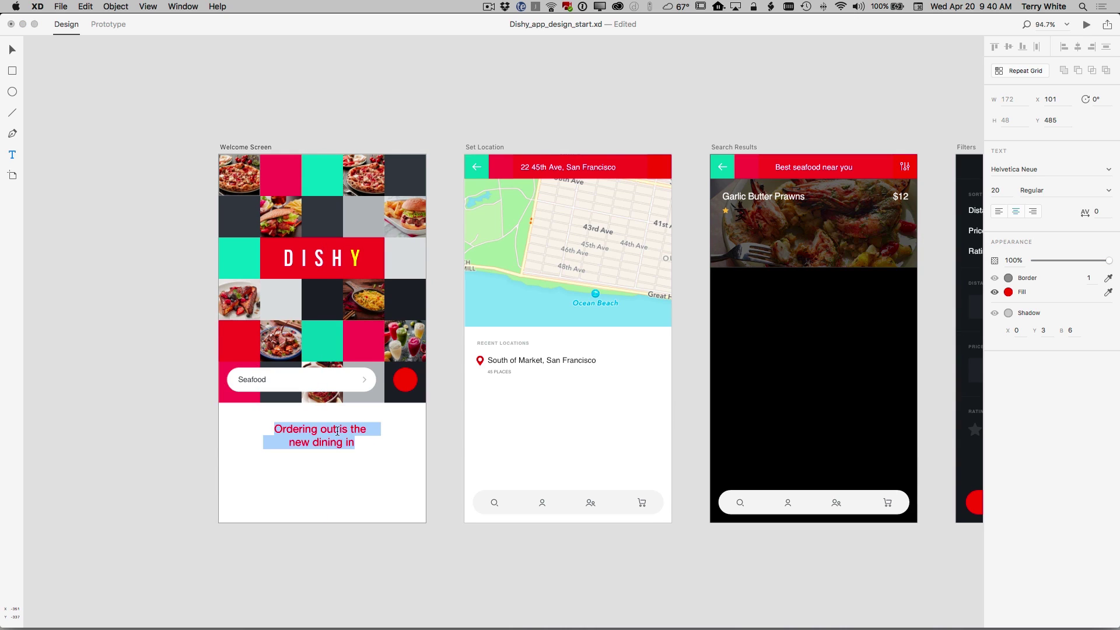
click(327, 430)
key(BackSpace)
text(O)
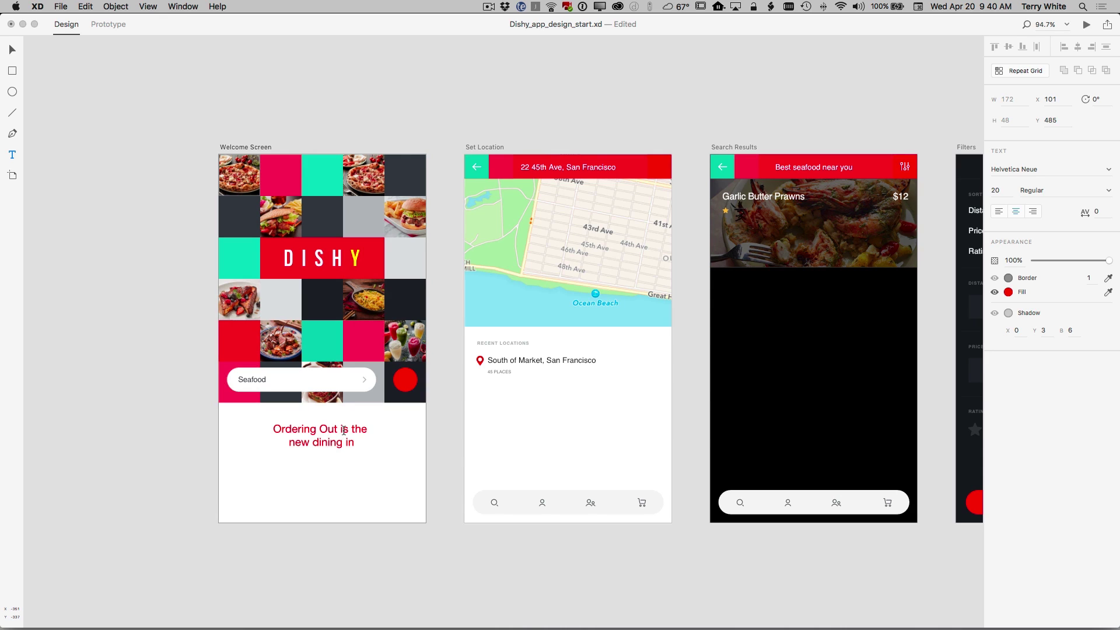
- Reword the tagline to "Ordering In is the" on the first line and "new Dining Out" on the second
key(BackSpace)
key(BackSpace)
key(BackSpace)
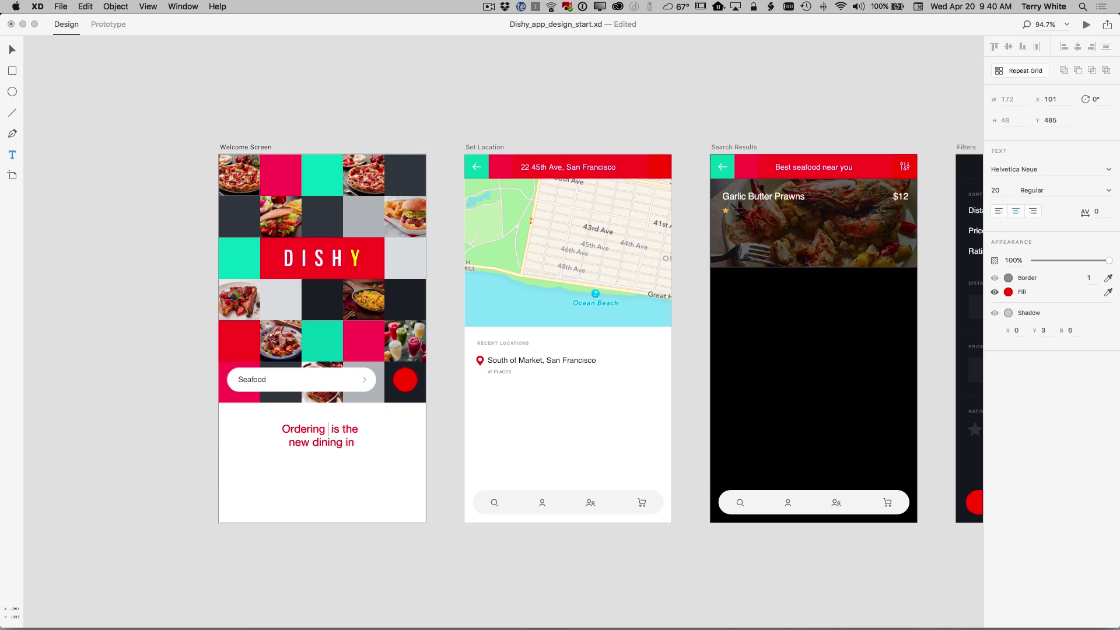
text(In)
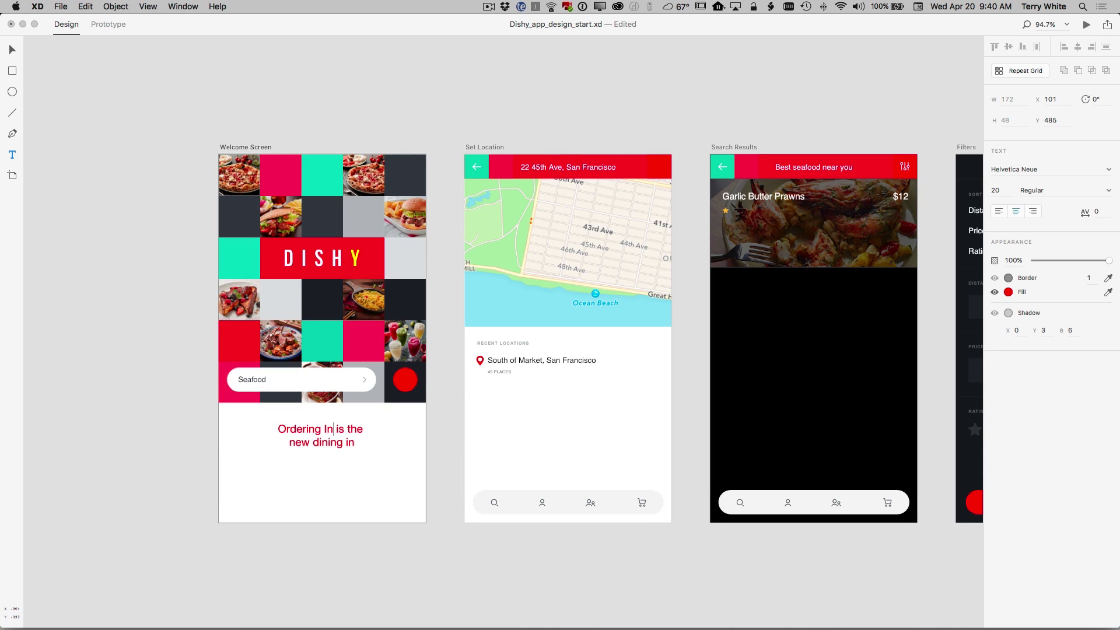
click(318, 442)
key(BackSpace)
text(D)
click(354, 443)
key(BackSpace)
key(BackSpace)
text(Out)
- Capitalize the tagline's remaining words as "New", "The" and "Is", and deselect the text
click(289, 443)
key(BackSpace)
text(N)
click(351, 427)
key(BackSpace)
text(T)
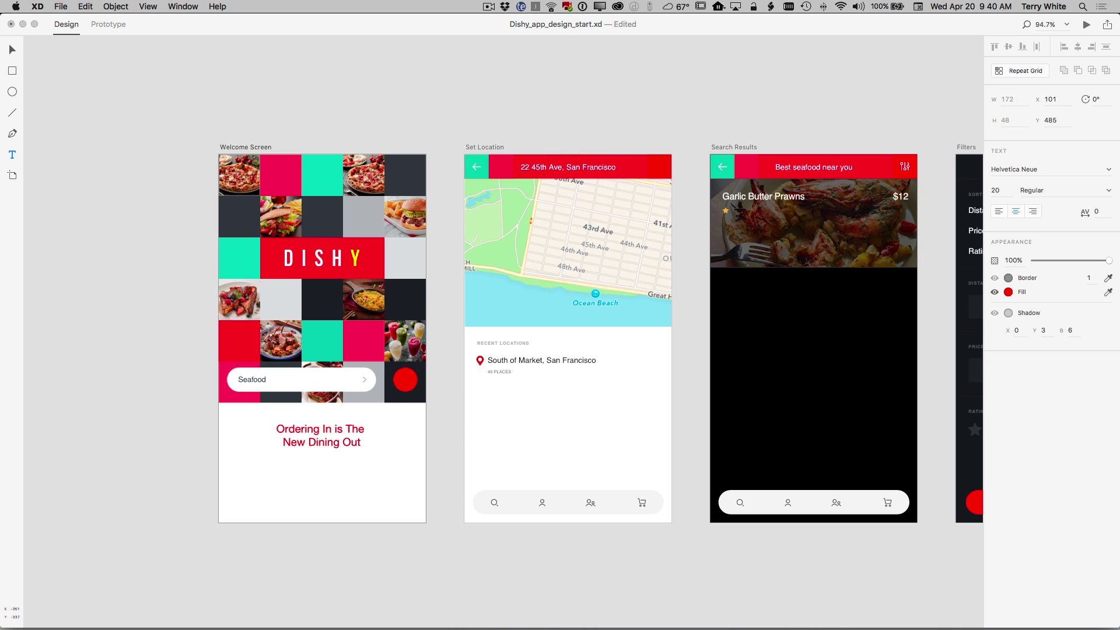
click(338, 429)
key(BackSpace)
text(I)
click(11, 70)
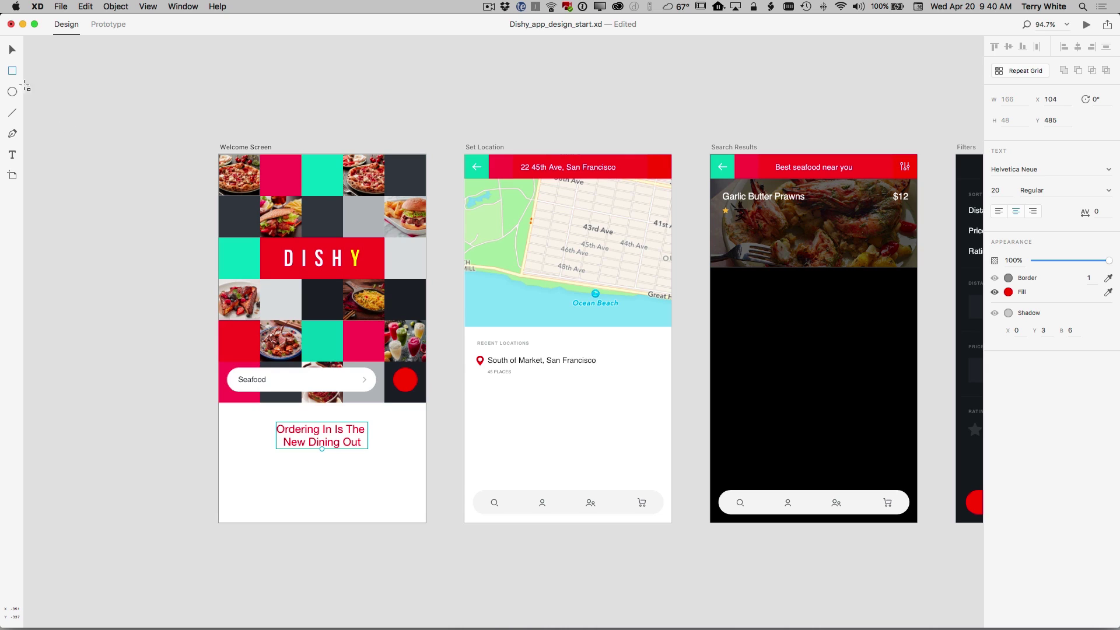
click(14, 51)
click(89, 122)
- Draw a rectangle about 345 by 43 near the Welcome Screen's lower edge and fully round its corners
click(12, 73)
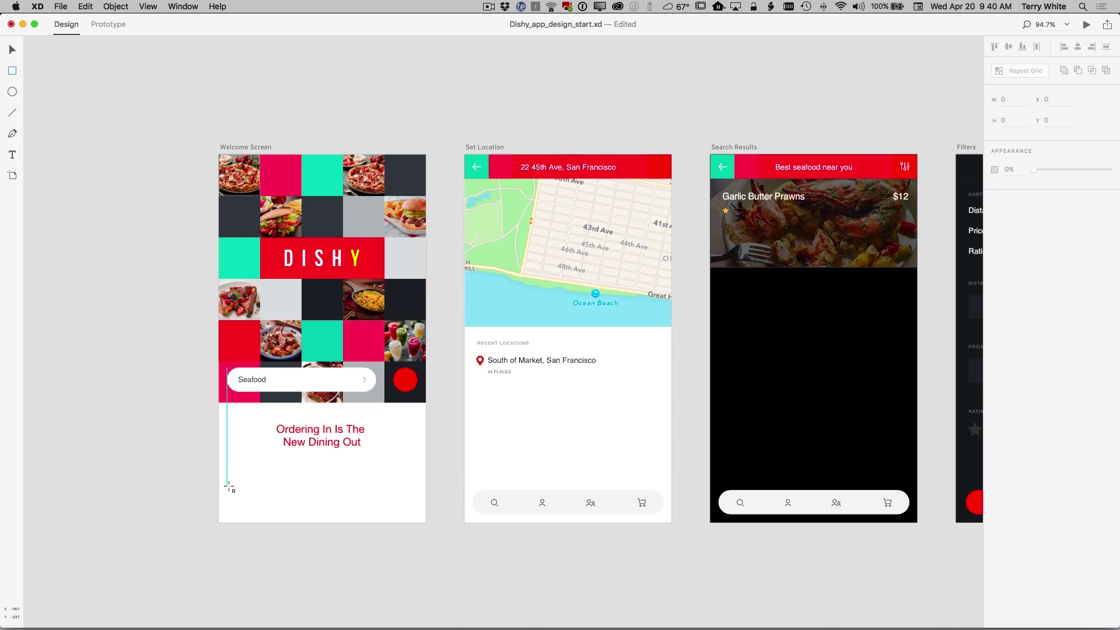
mouse_move(228, 487)
mouse_down()
mouse_move(310, 513)
mouse_move(417, 511)
mouse_up()
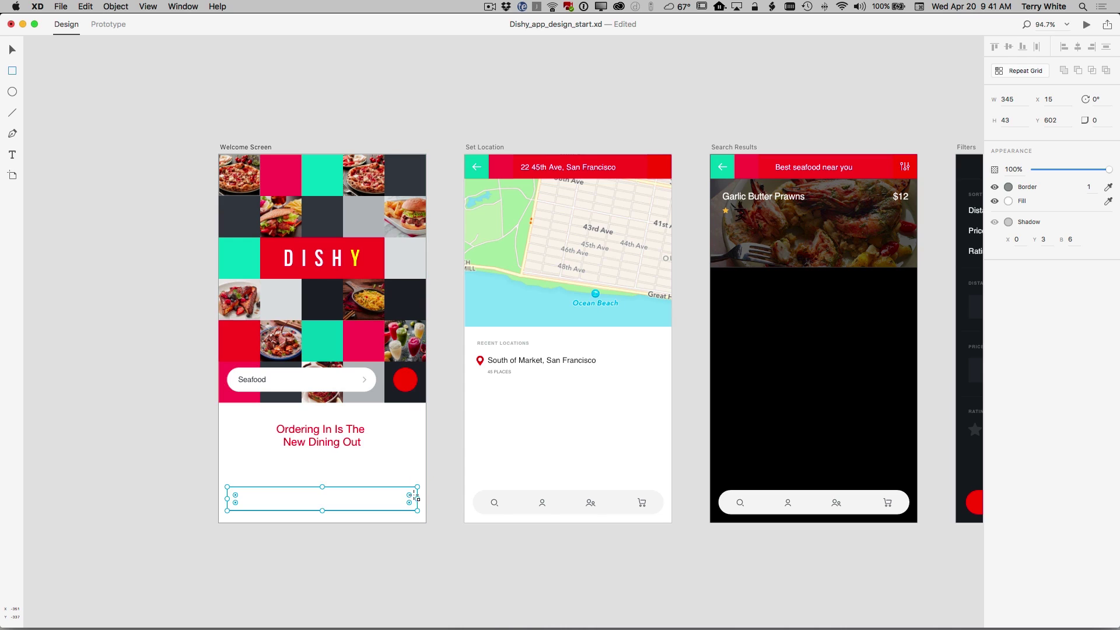
drag(410, 499, 411, 501)
mouse_move(409, 500)
mouse_down()
mouse_move(426, 482)
mouse_move(409, 498)
mouse_up()
- Fill the rounded bar with the light grey sampled from the Set Location screen's navigation bar, and hide its border
click(1008, 201)
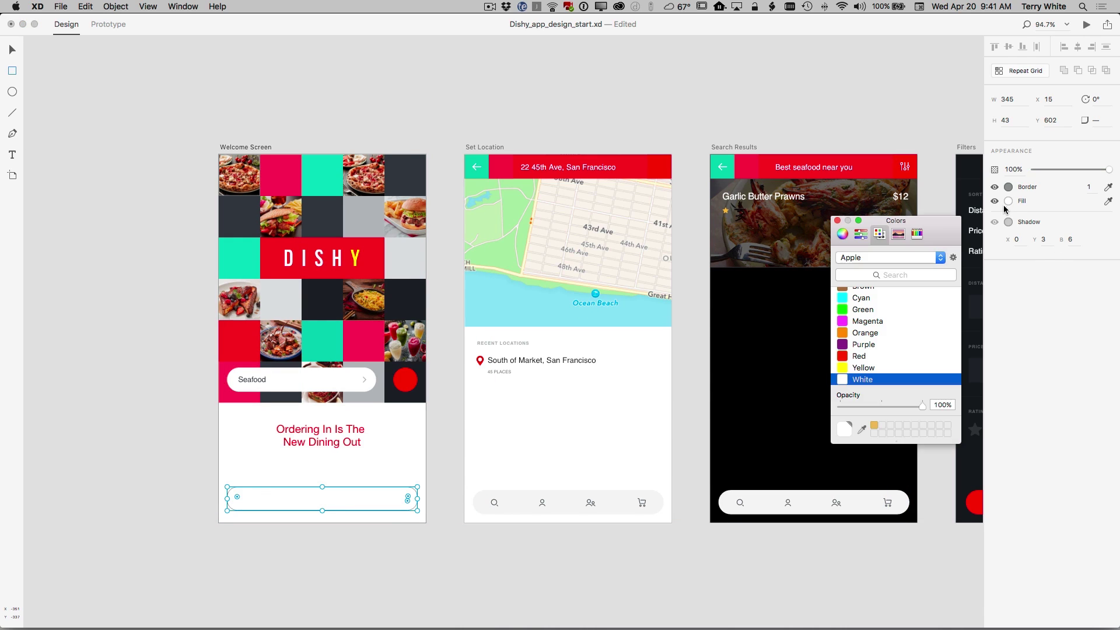
click(861, 429)
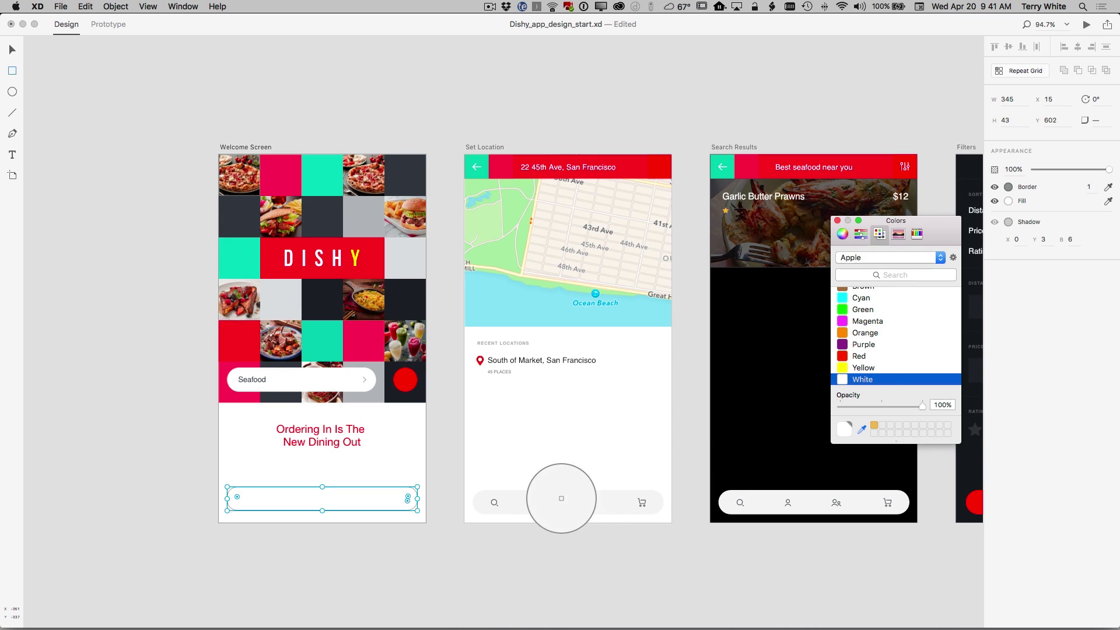
click(558, 503)
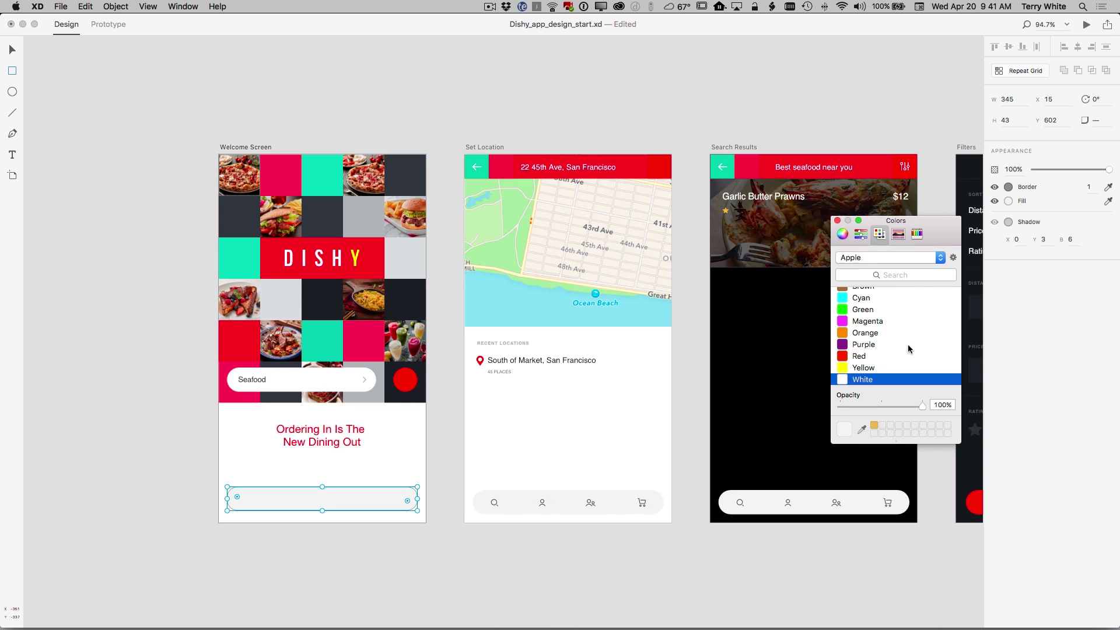
click(995, 187)
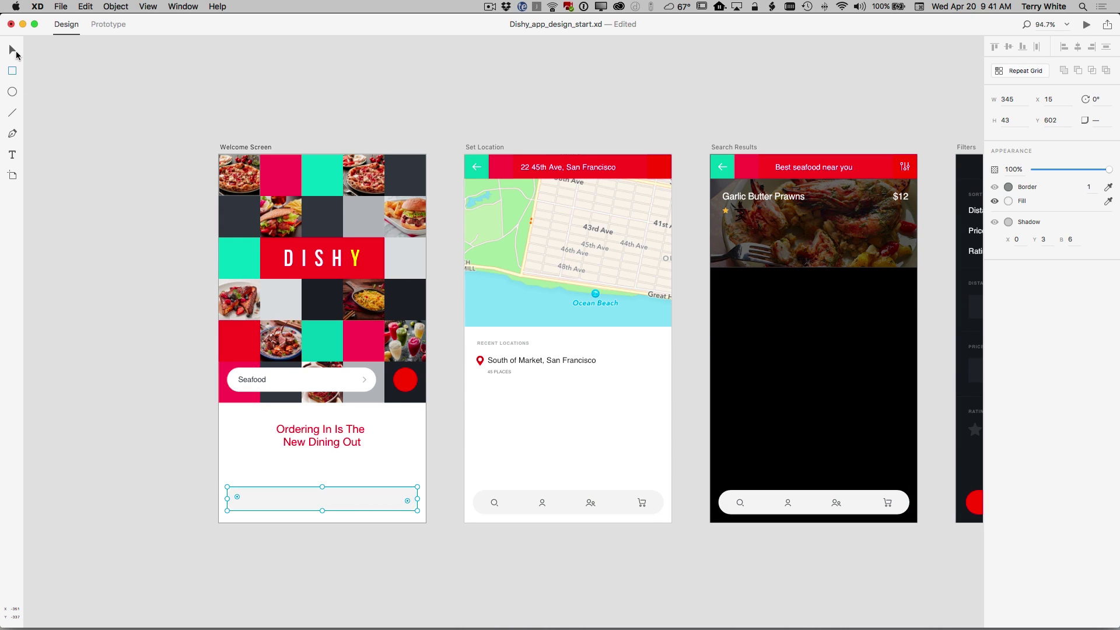
click(12, 50)
click(73, 176)
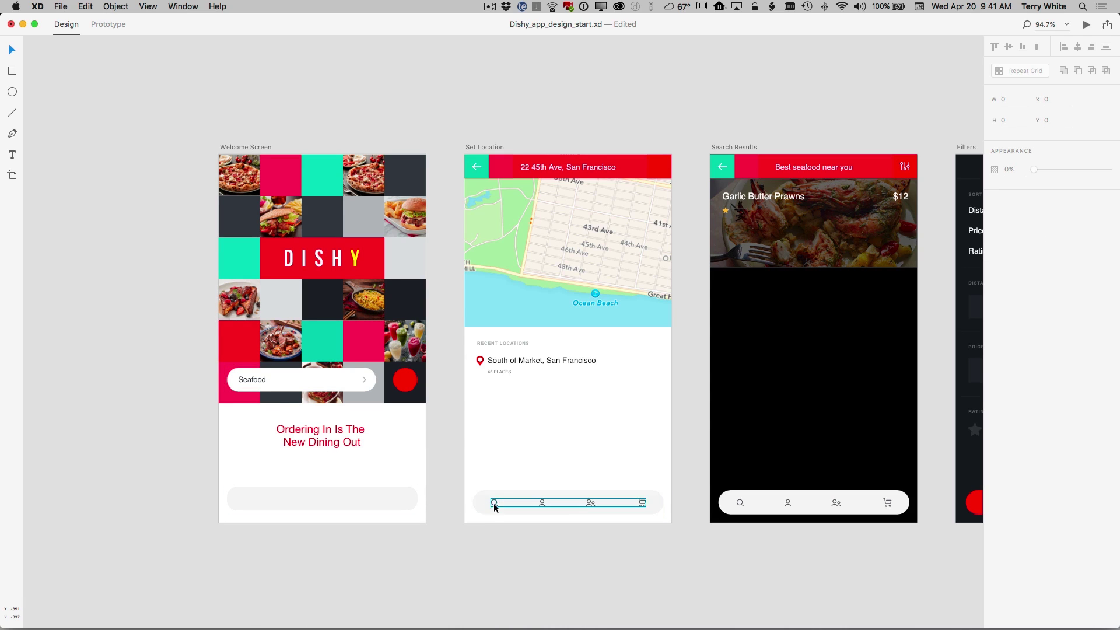
- Bring the navigation icons artwork in from Finder and centre it on the Welcome Screen's grey bar
mouse_move(37, 628)
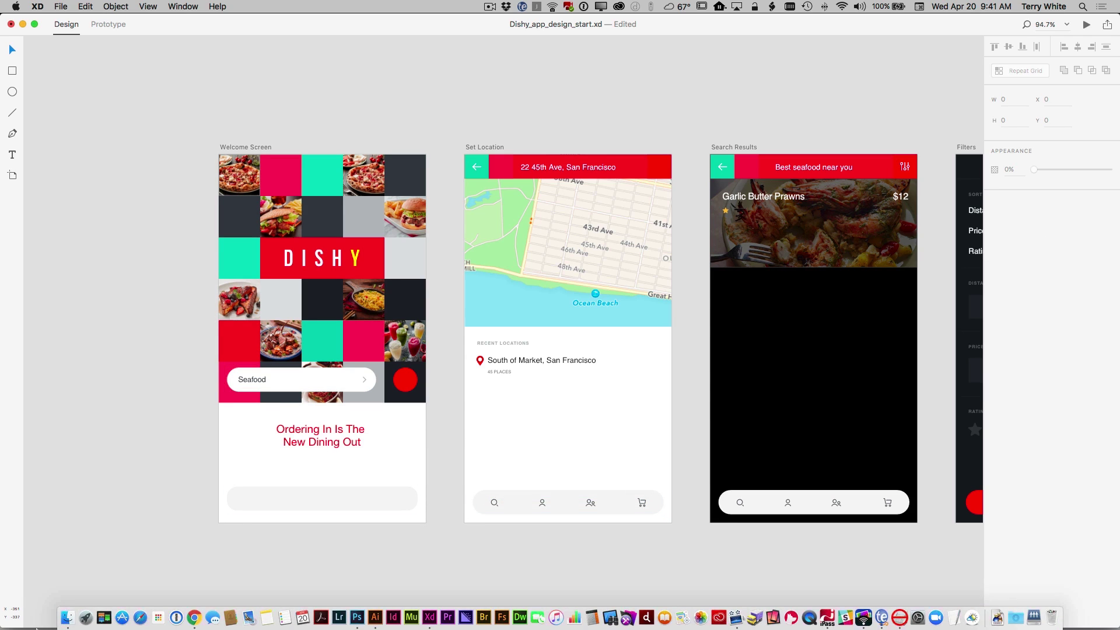
click(67, 617)
drag(601, 201, 342, 498)
click(393, 474)
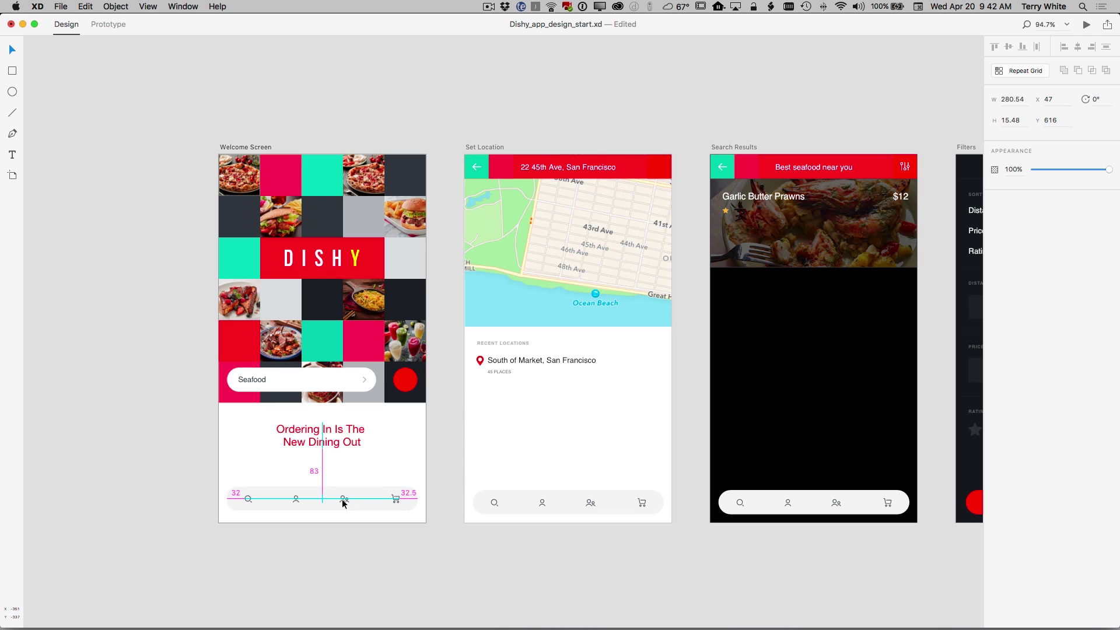
drag(342, 498, 341, 499)
click(443, 464)
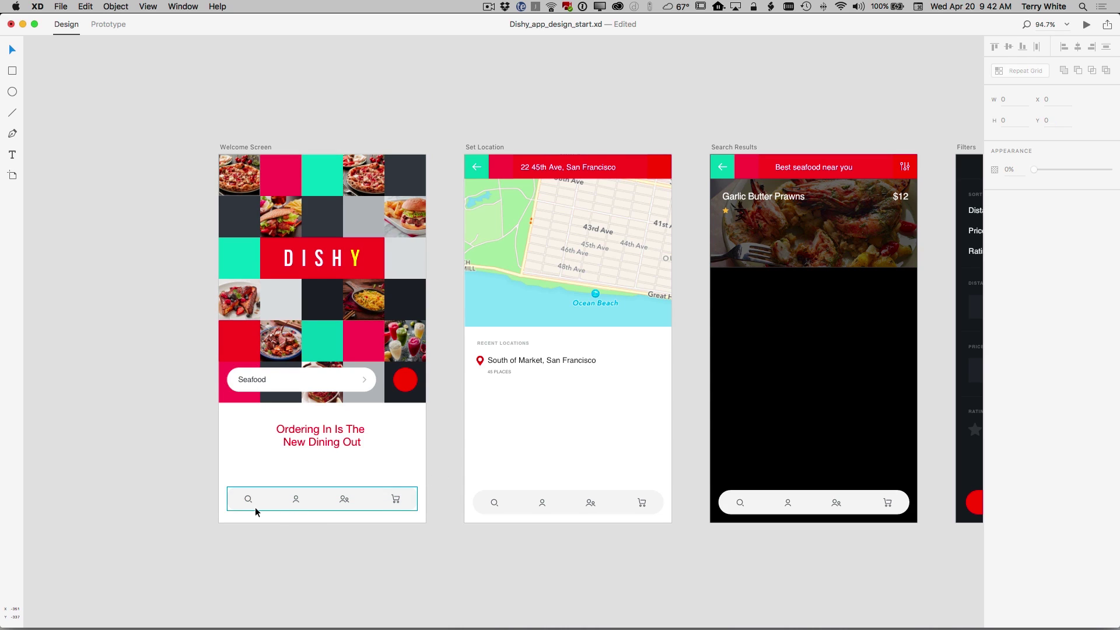
- Set the fill of both parts of the Welcome Screen's search icon, circle and handle, to Red
scroll(250, 506, up, 5)
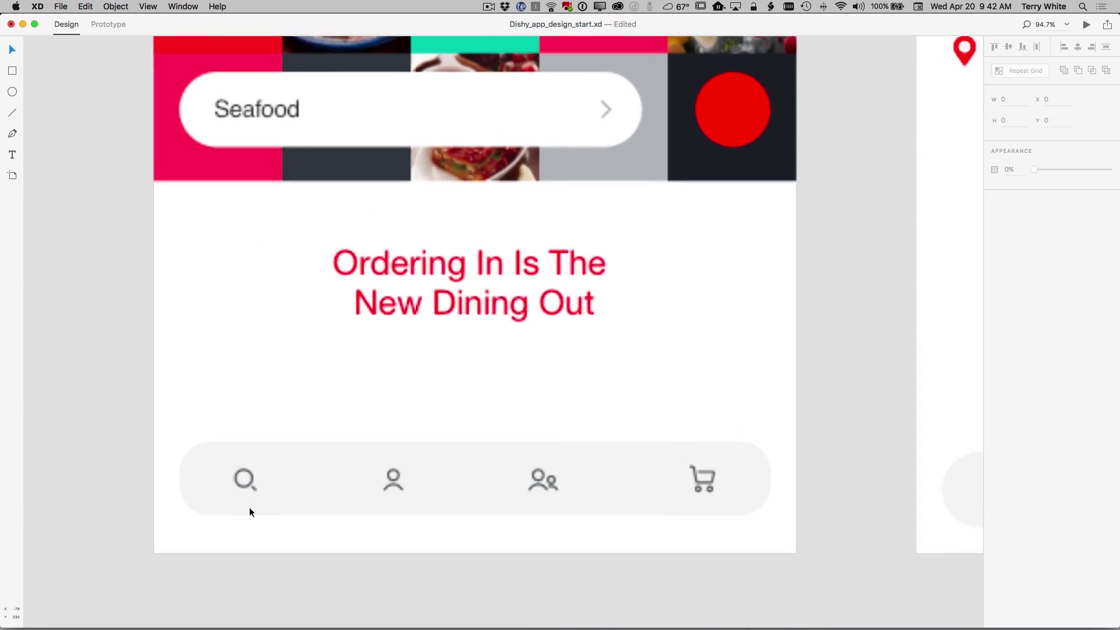
scroll(249, 508, up, 5)
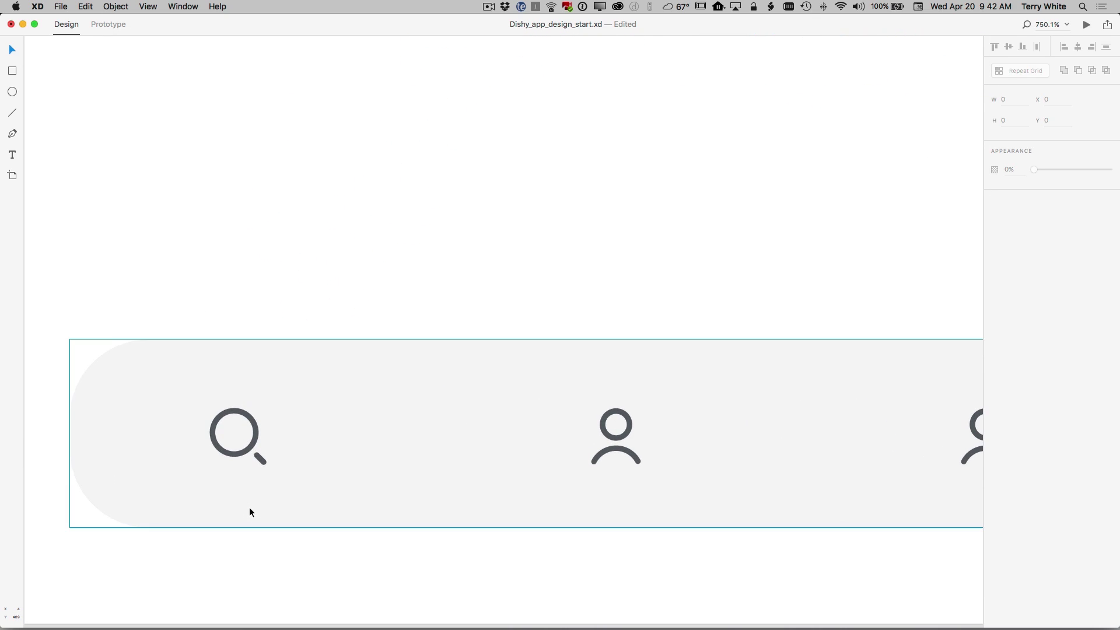
double_click(258, 460)
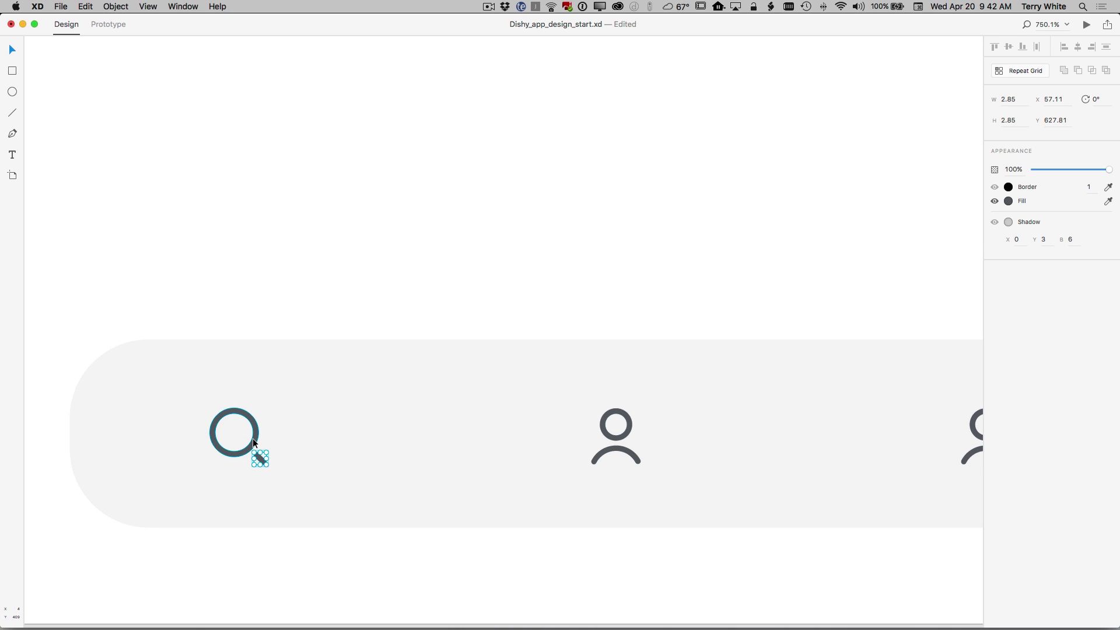
shift+click(253, 439)
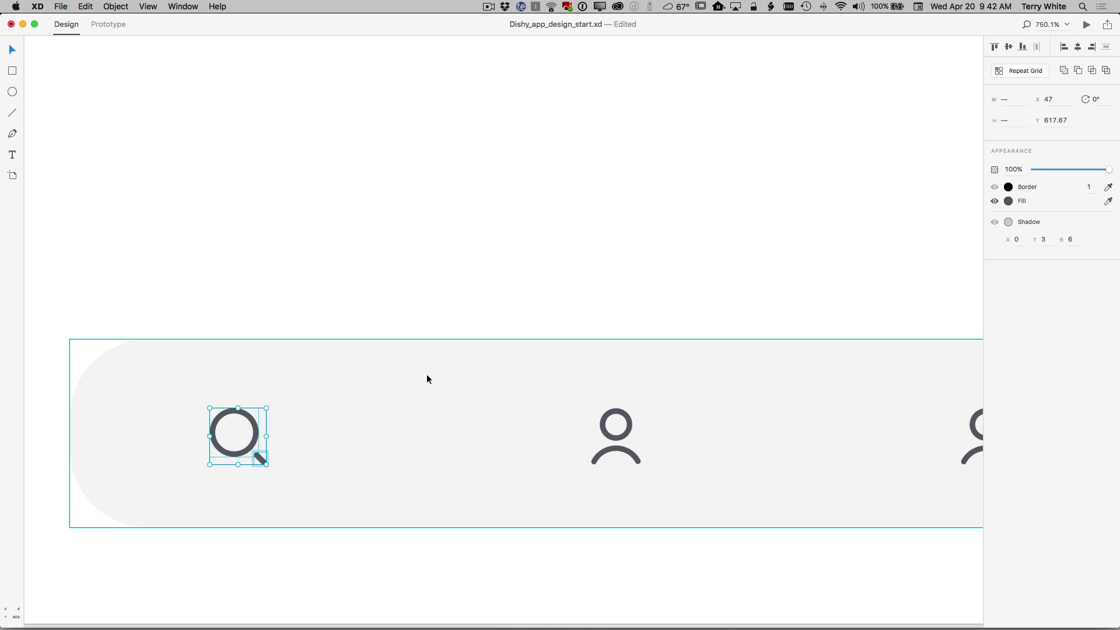
click(1007, 201)
click(844, 356)
click(552, 272)
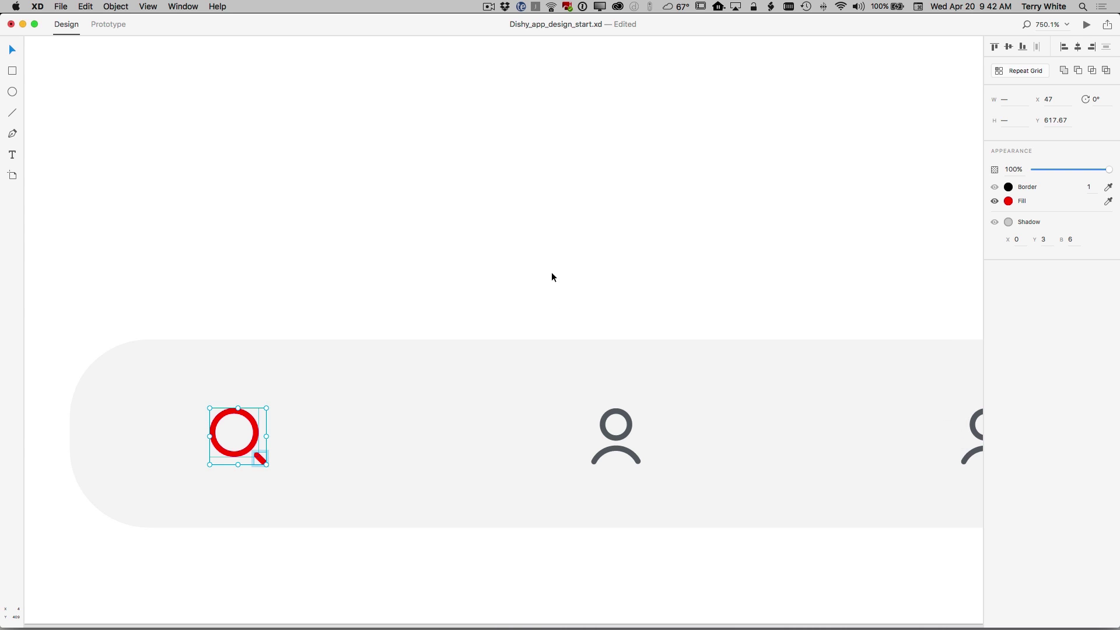
- Switch to Illustrator and copy the microphone icon from icon-mic.ai
key(super+0)
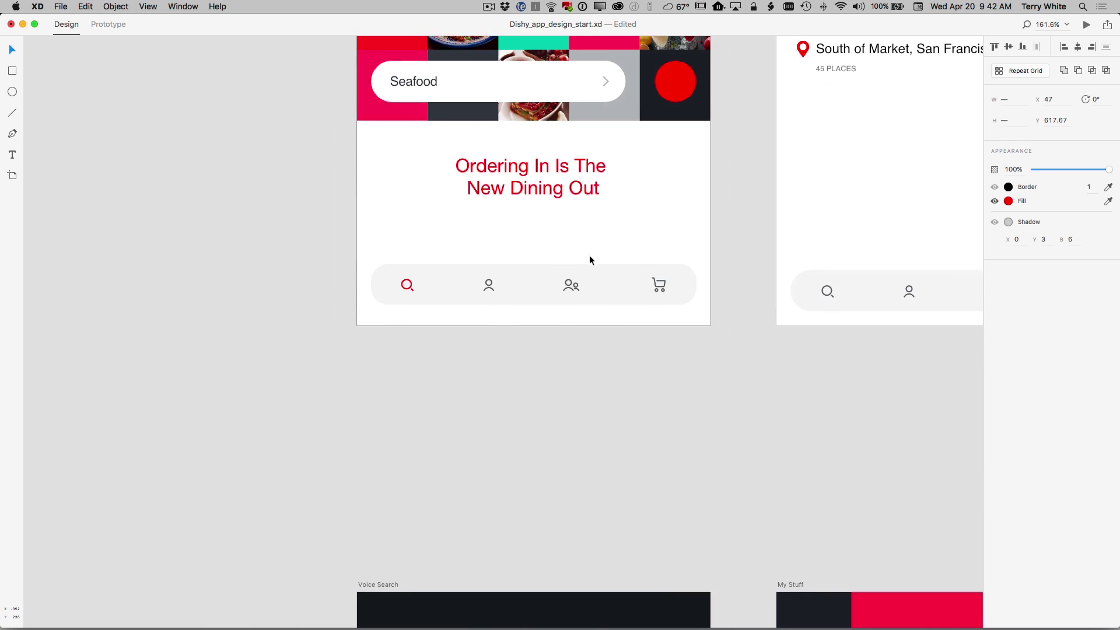
drag(718, 220, 505, 532)
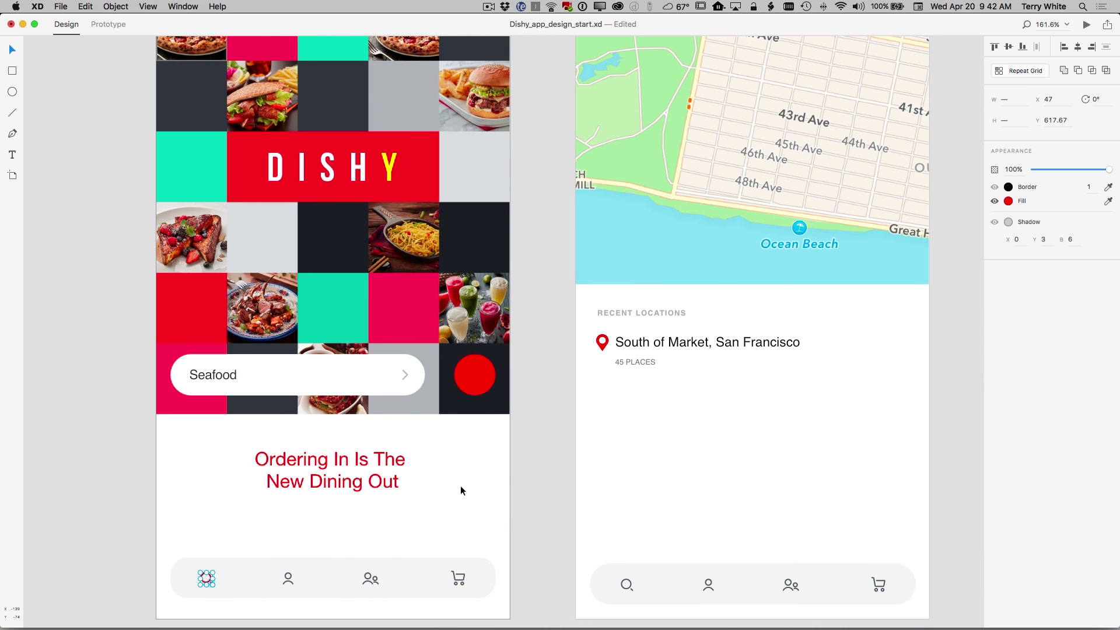
scroll(510, 471, down, 5)
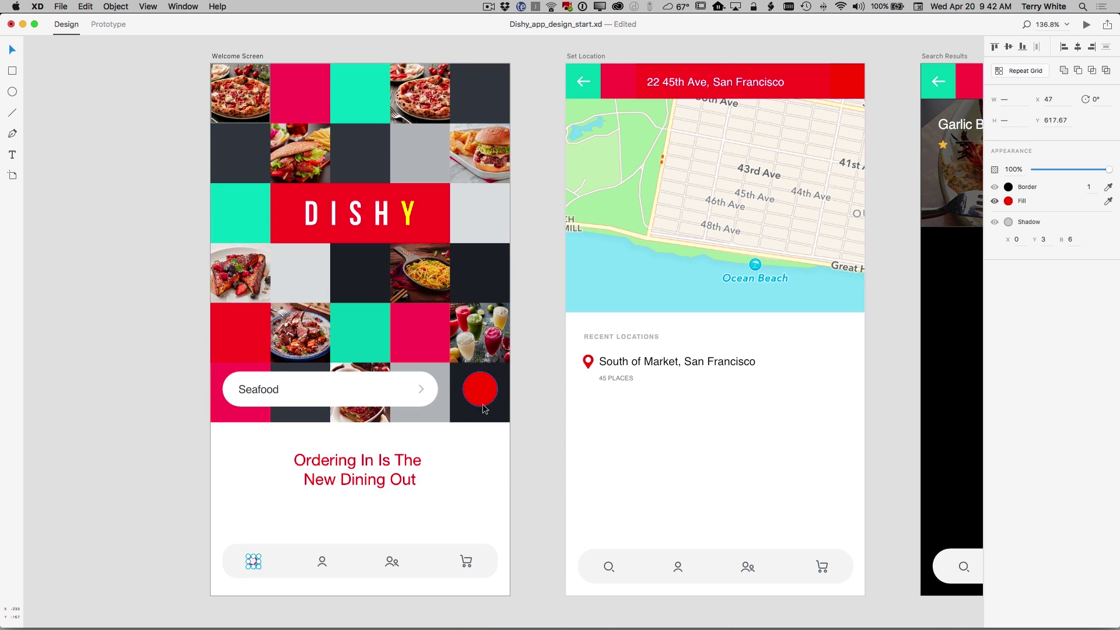
key(super+Tab)
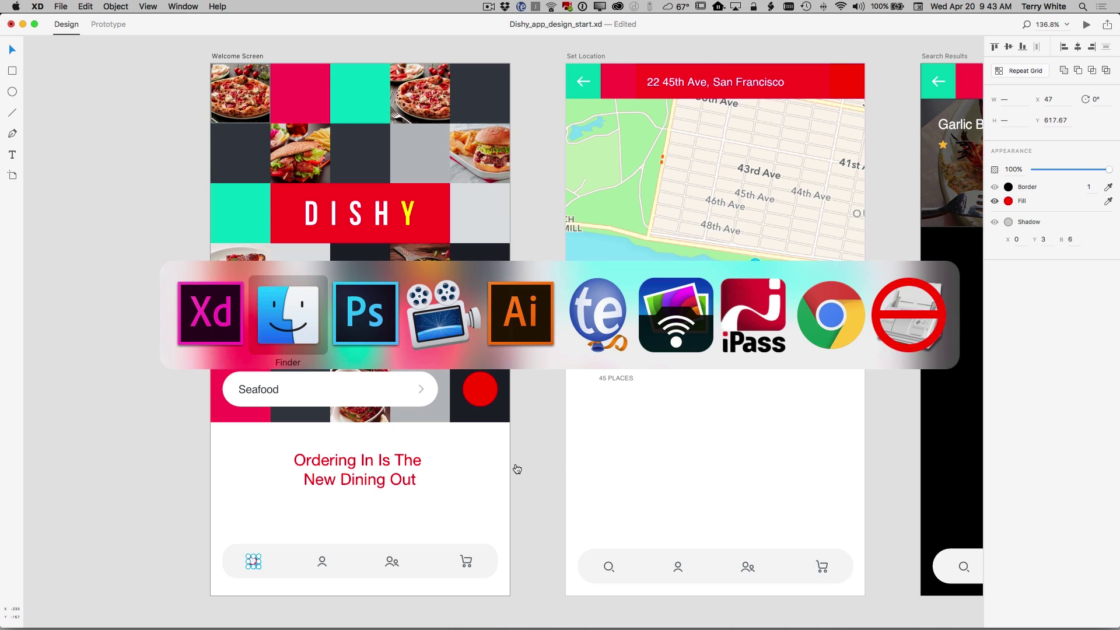
key(super+Tab)
key(super+Tab)
key(super+Tab)
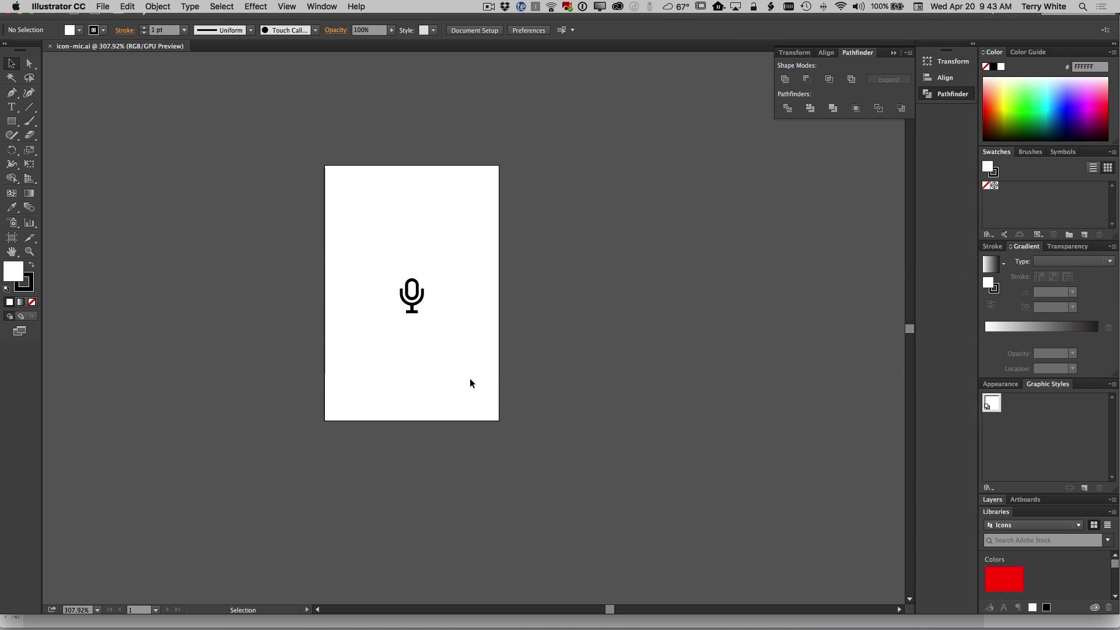
drag(374, 261, 465, 356)
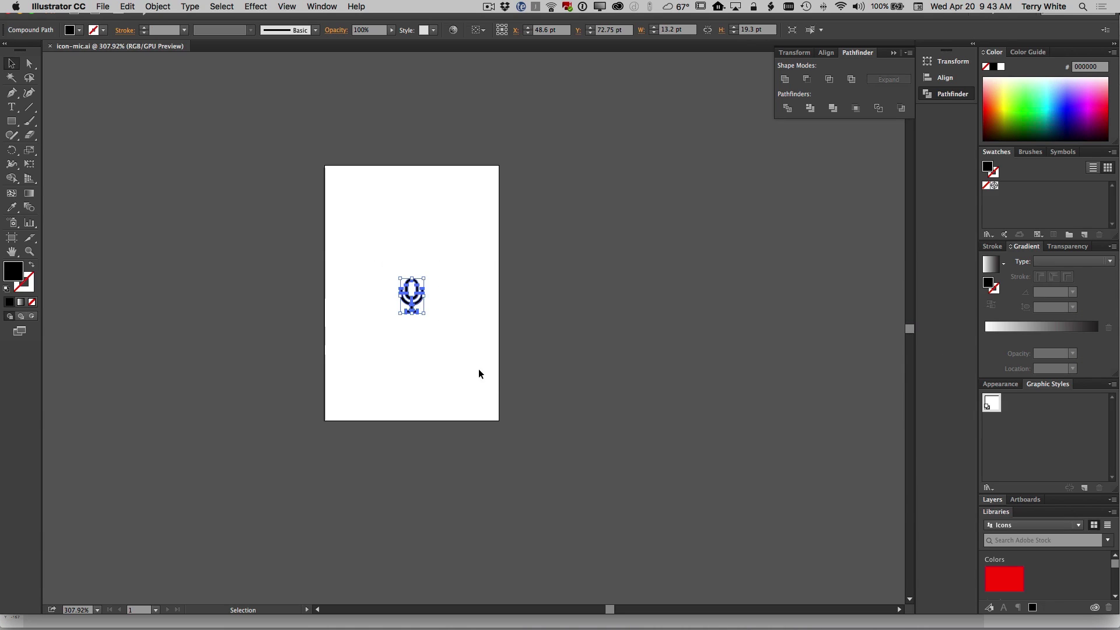
key(super+shift+b)
- Switch back to Experience Design, paste the microphone icon, and centre it on the red circle at about 19 by 28
key(super+Tab)
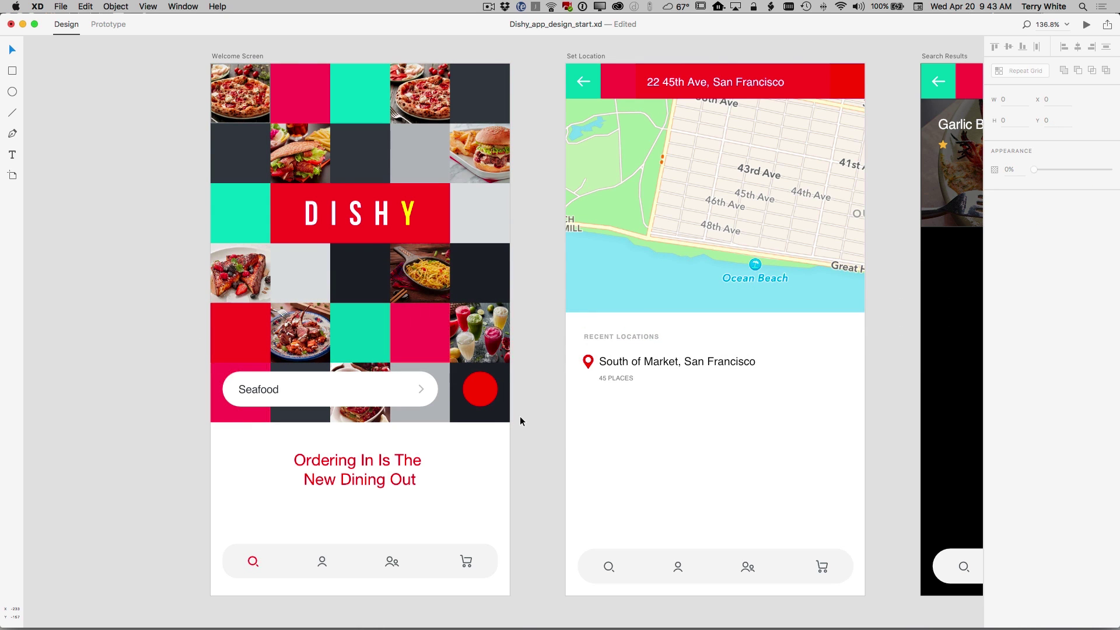
key(super+v)
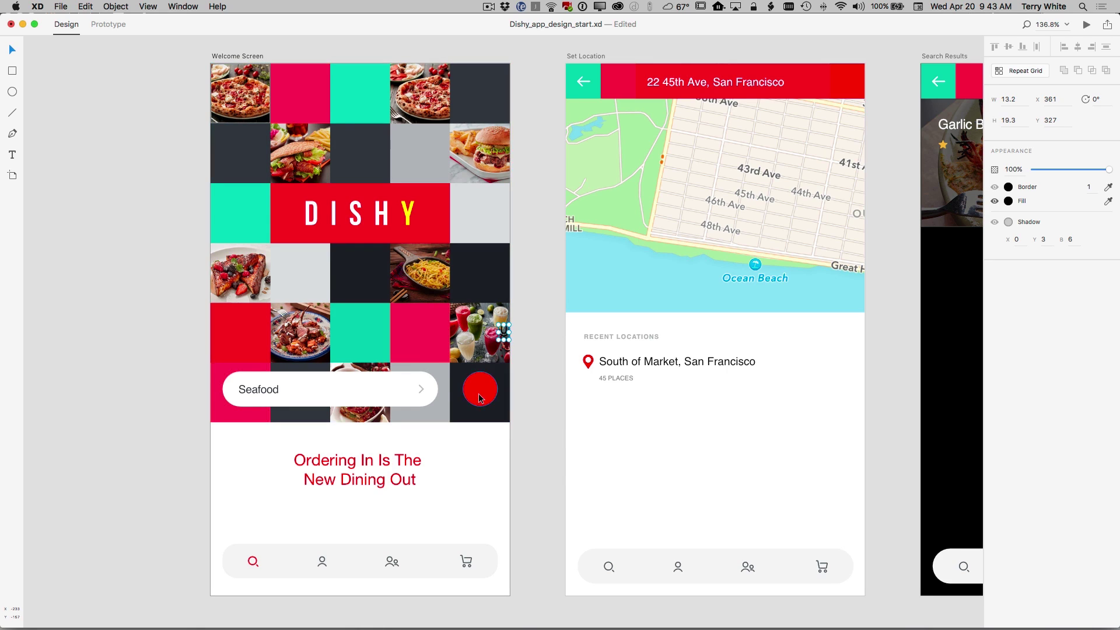
click(476, 464)
drag(505, 337, 481, 396)
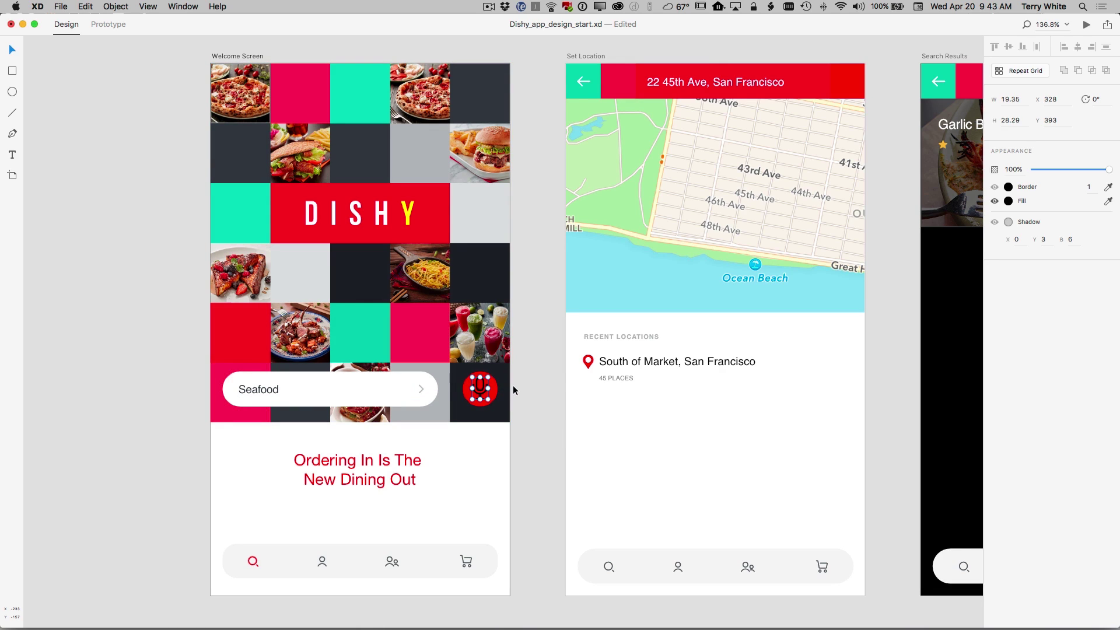
- Set the microphone icon's fill to White and deselect it
click(1008, 201)
scroll(859, 371, down, 1)
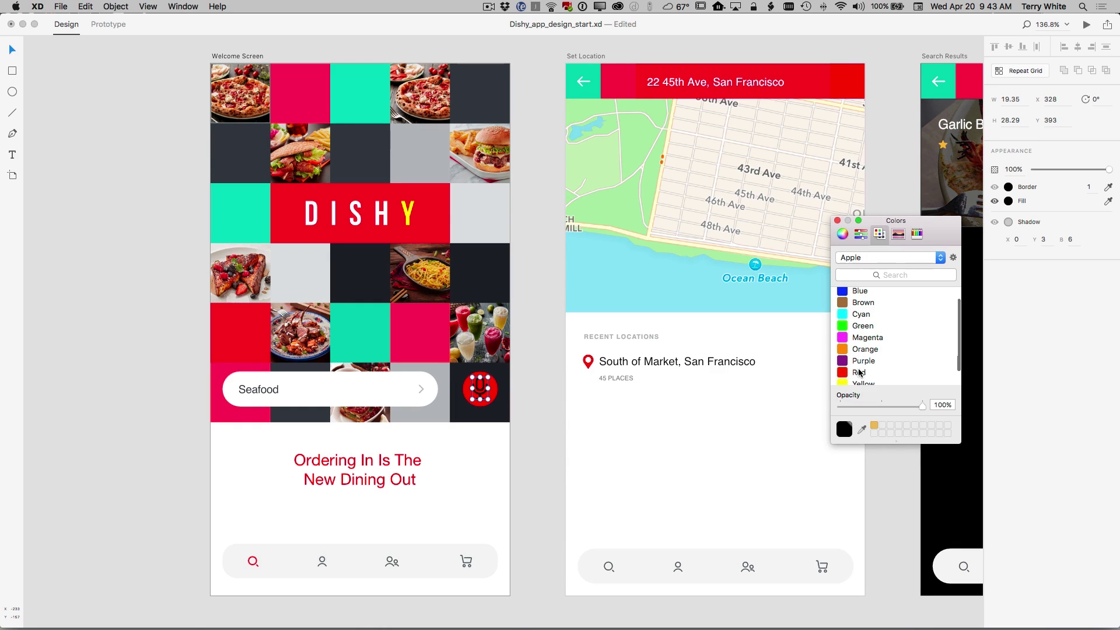
click(858, 372)
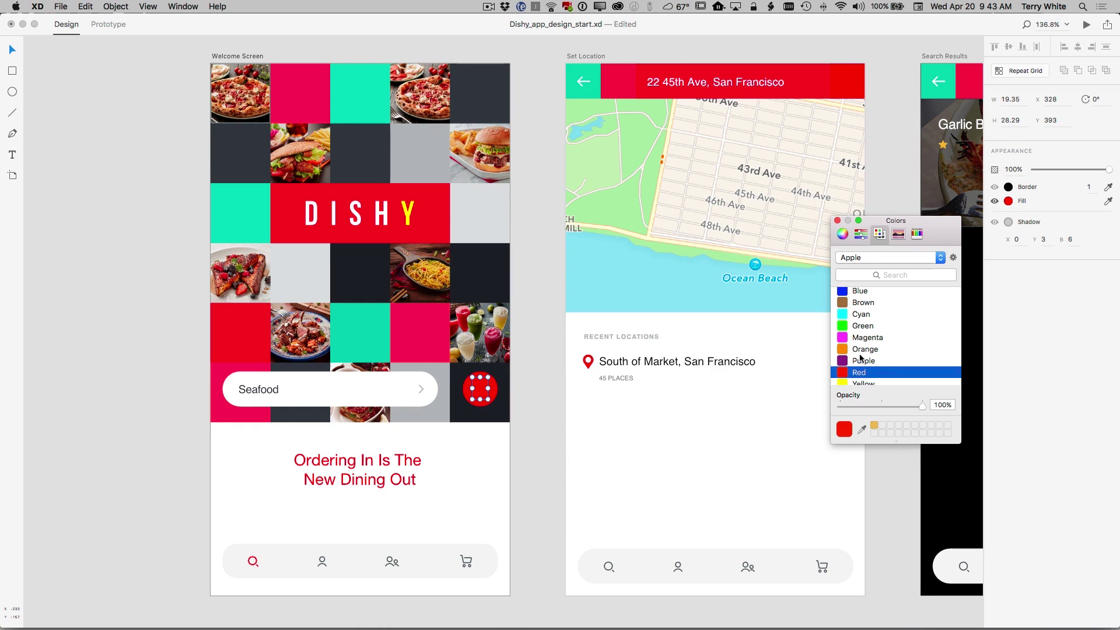
scroll(860, 358, down, 1)
click(862, 380)
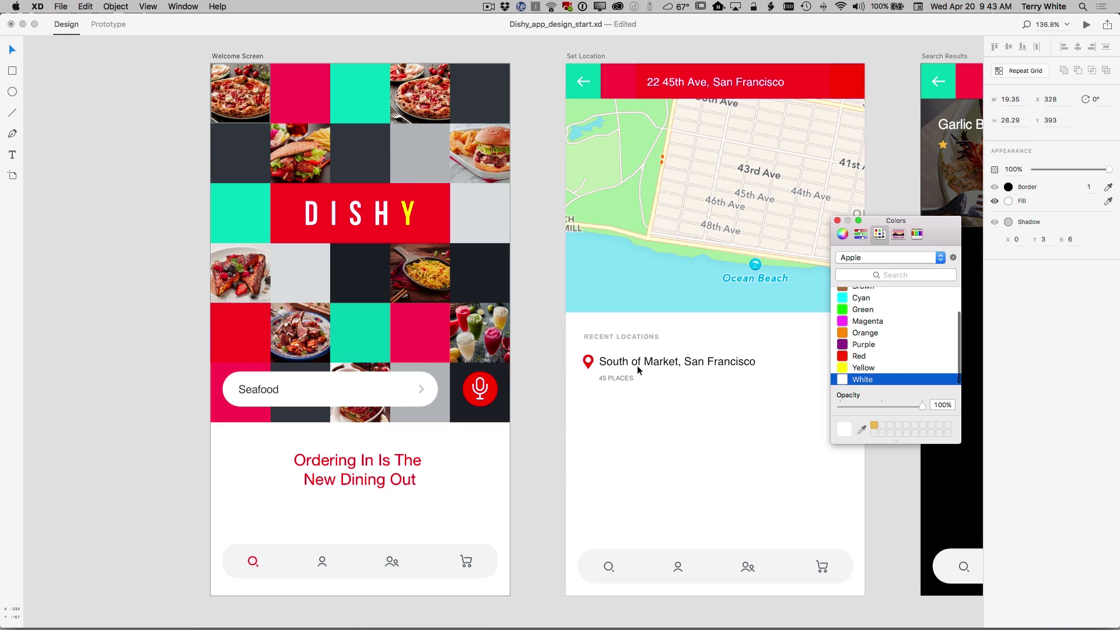
click(532, 356)
click(532, 315)
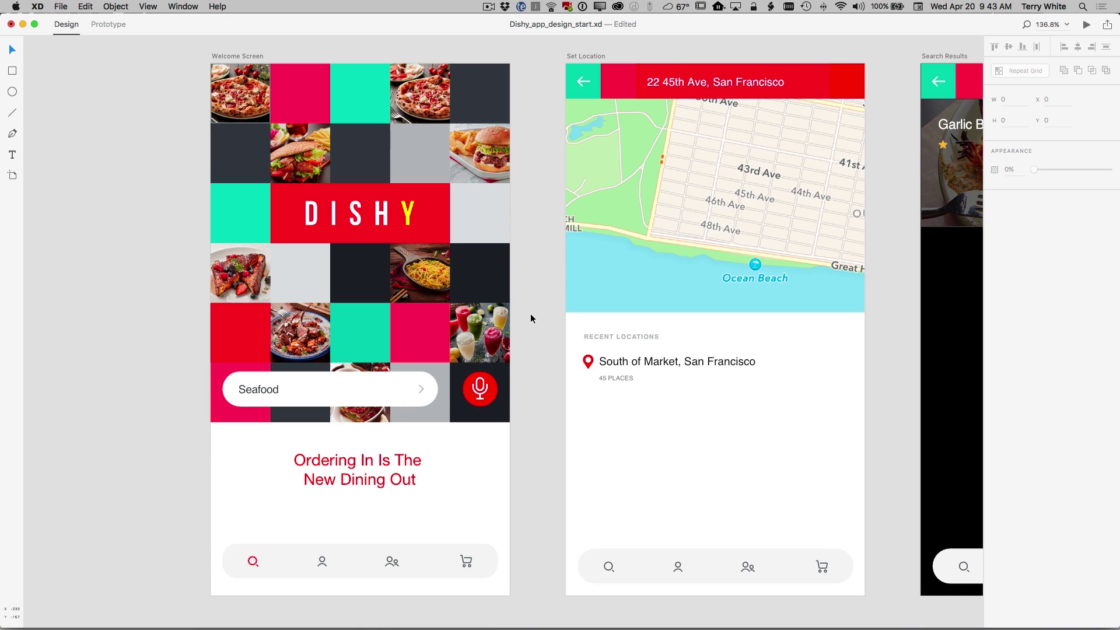
scroll(531, 318, right, 8)
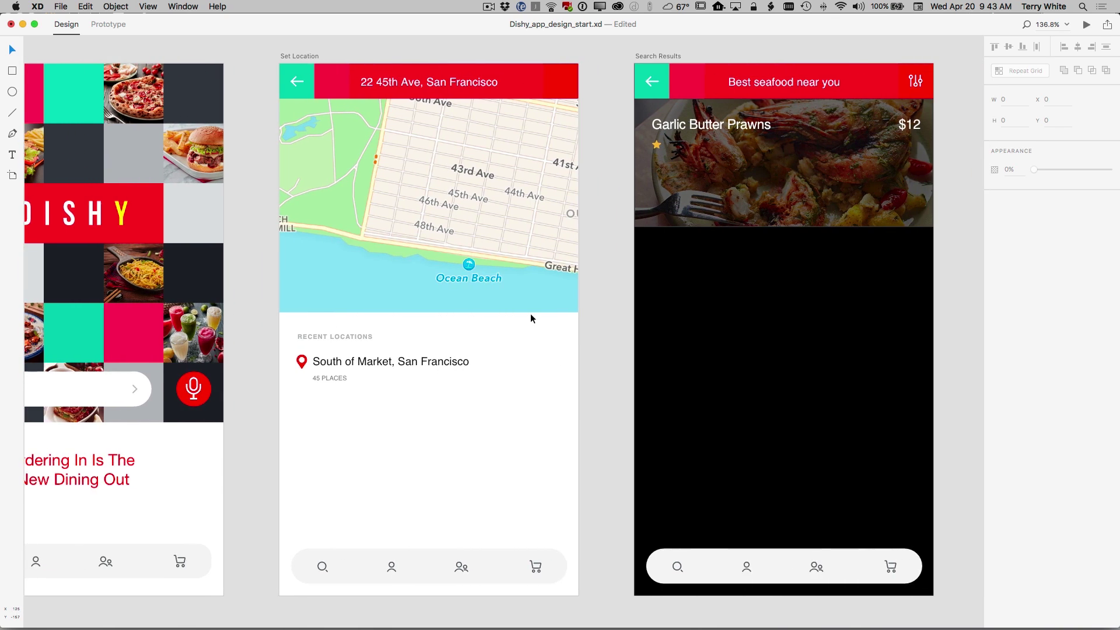
scroll(467, 320, left, 6)
scroll(467, 320, left, 1)
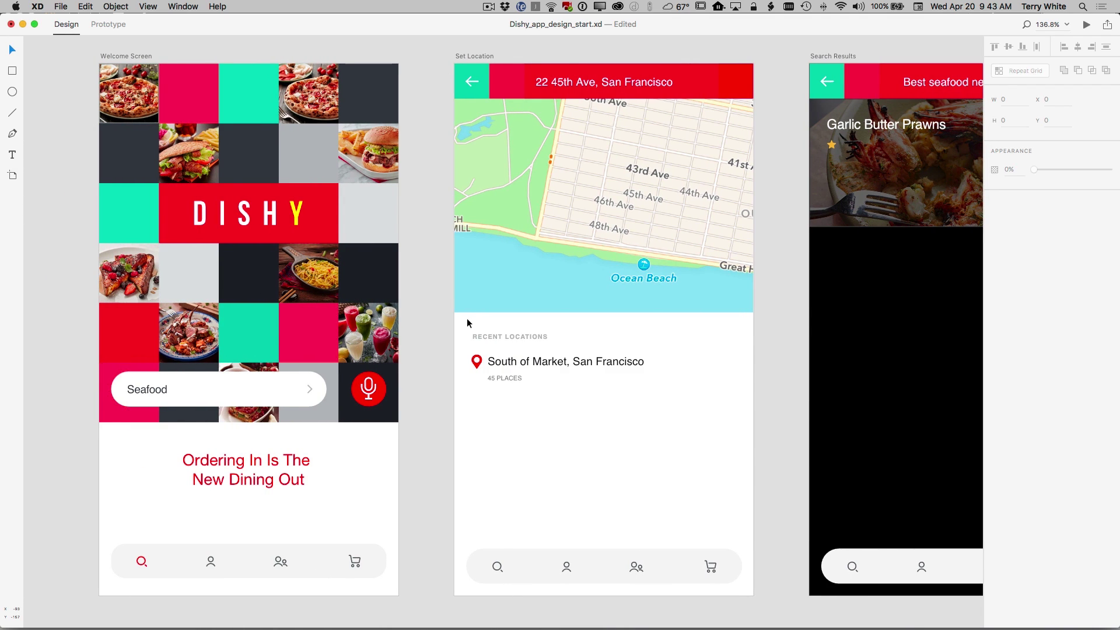
scroll(467, 319, right, 6)
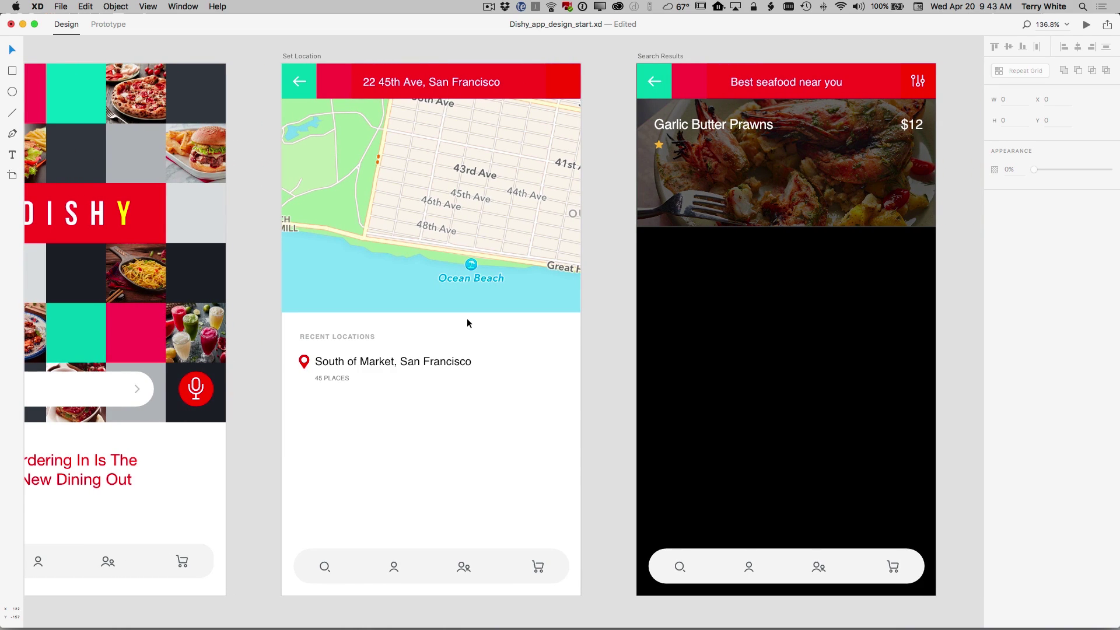
- Draw two concentric circles above the Set Location artboard, the outer about 77 wide and the inner about 34 wide
scroll(621, 336, up, 3)
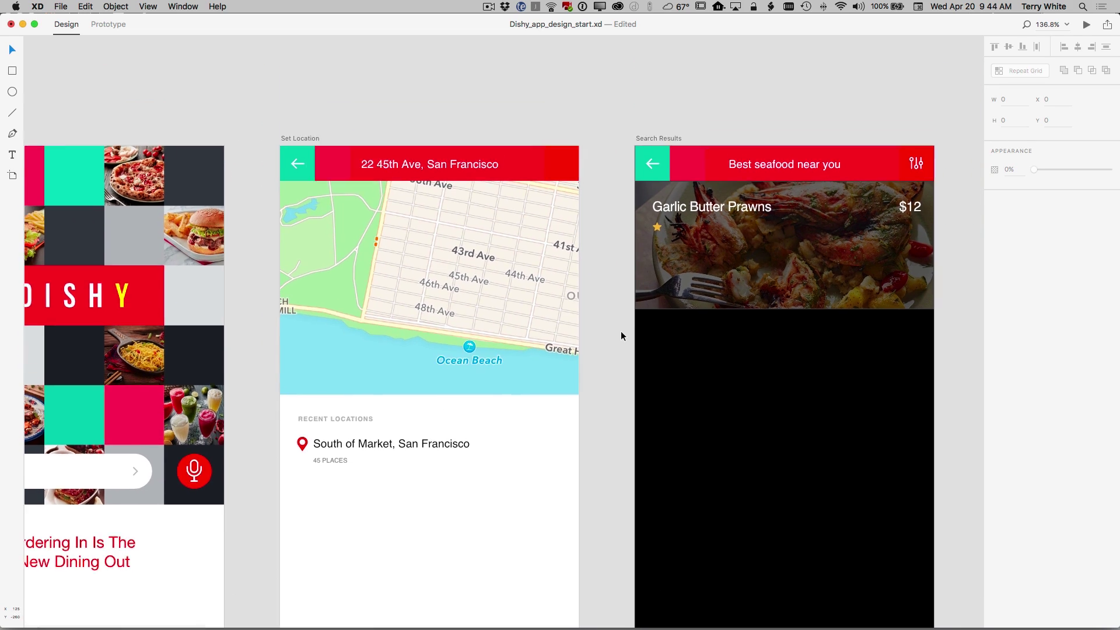
scroll(621, 336, up, 3)
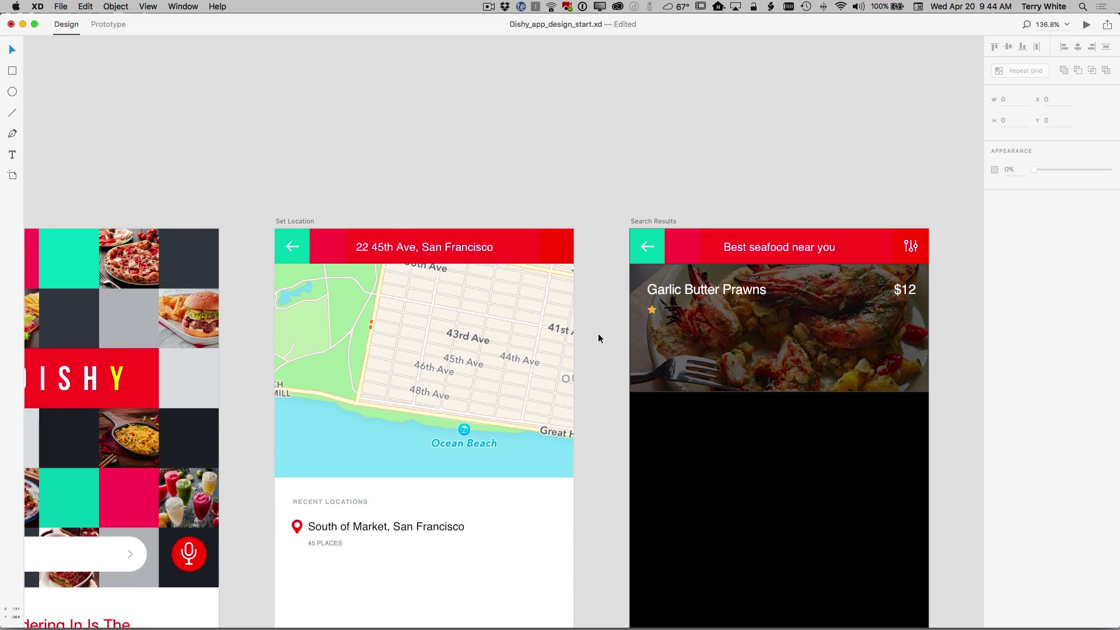
click(14, 96)
click(12, 93)
drag(384, 137, 445, 212)
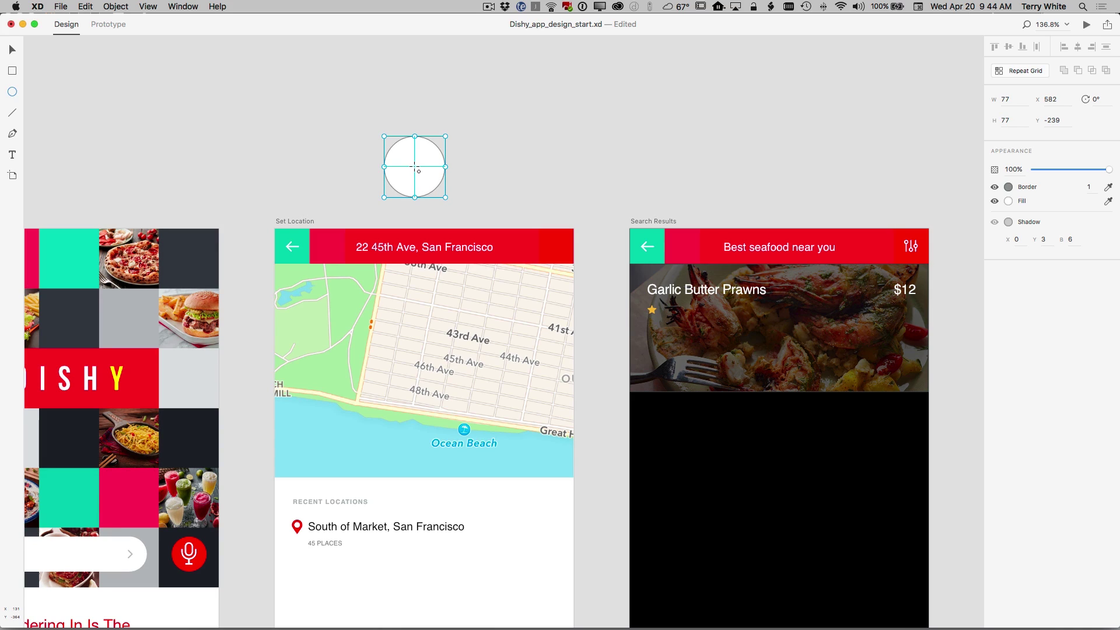
drag(415, 168, 432, 154)
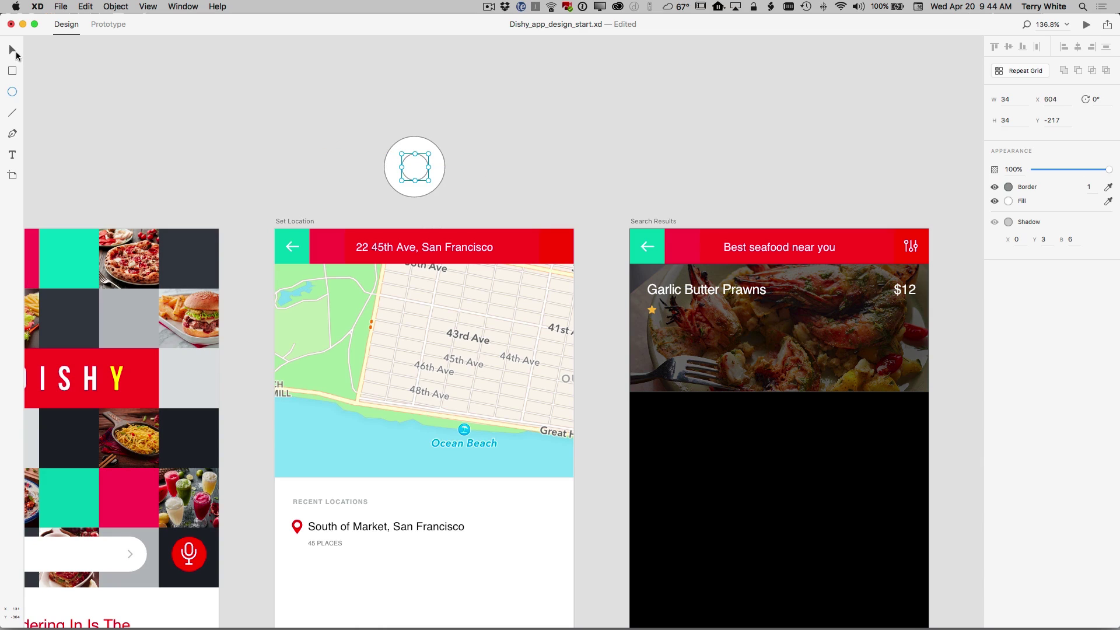
- Subtract the inner circle from the outer one to form a ring, and move it up to about X 568.5, Y -290.5
click(14, 52)
drag(341, 120, 455, 211)
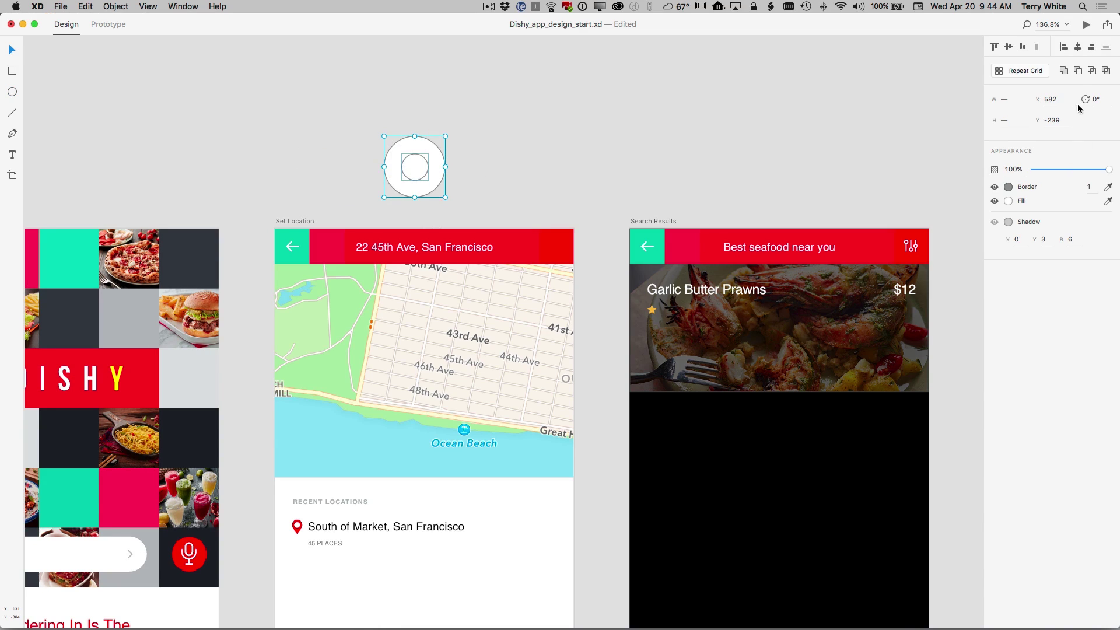
click(1077, 71)
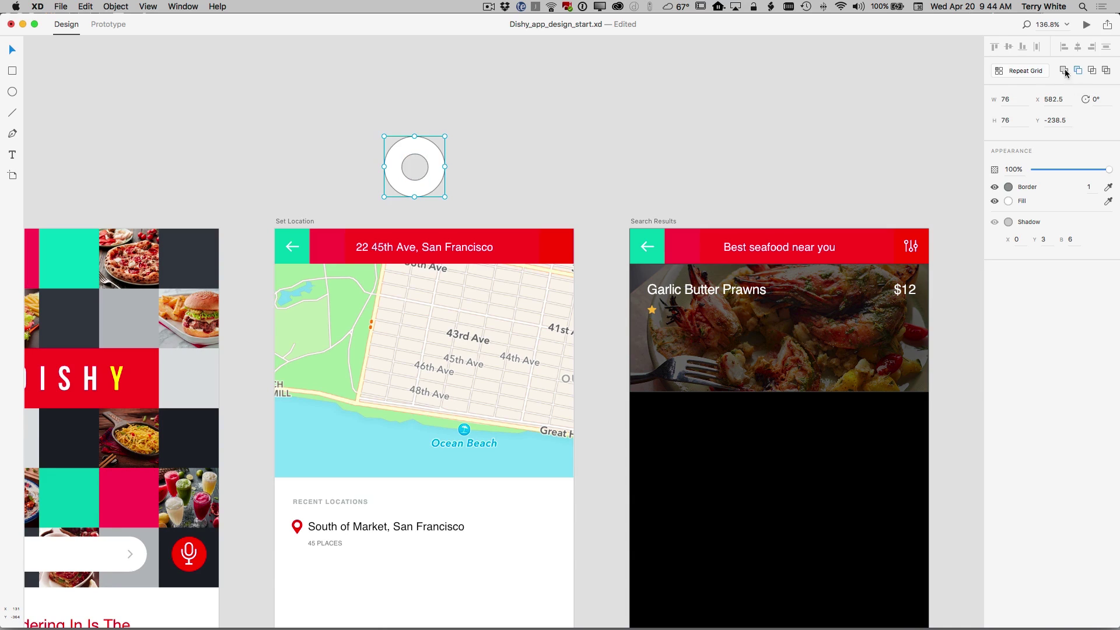
drag(433, 160, 422, 120)
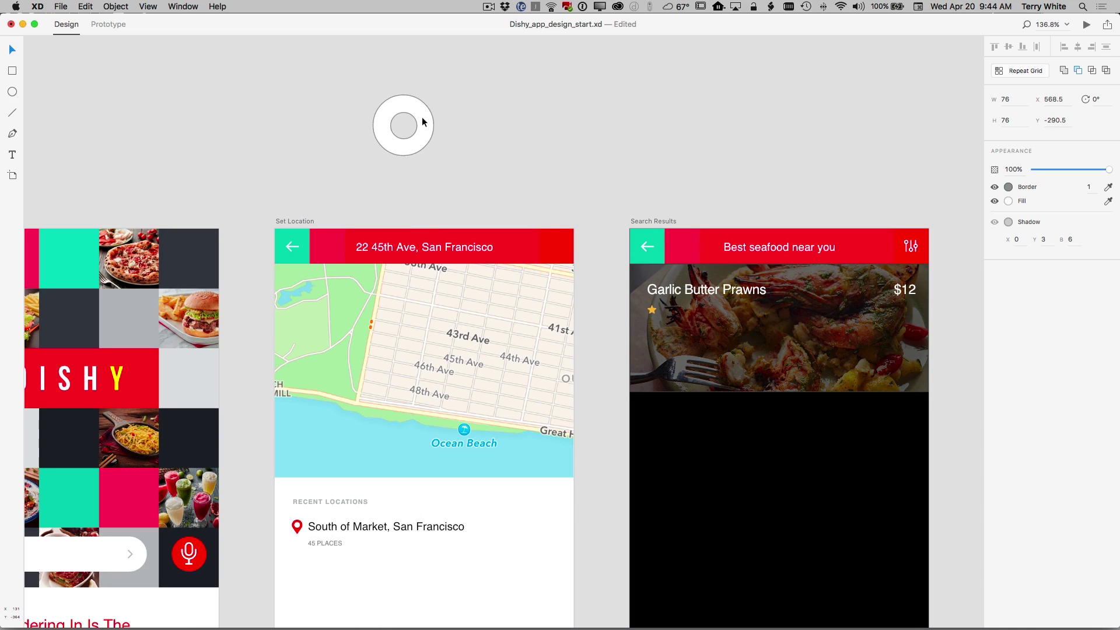
- Convert the ring to a path and pull its bottom anchor down as a sharp corner to about Y -181, forming a map pin
click(116, 7)
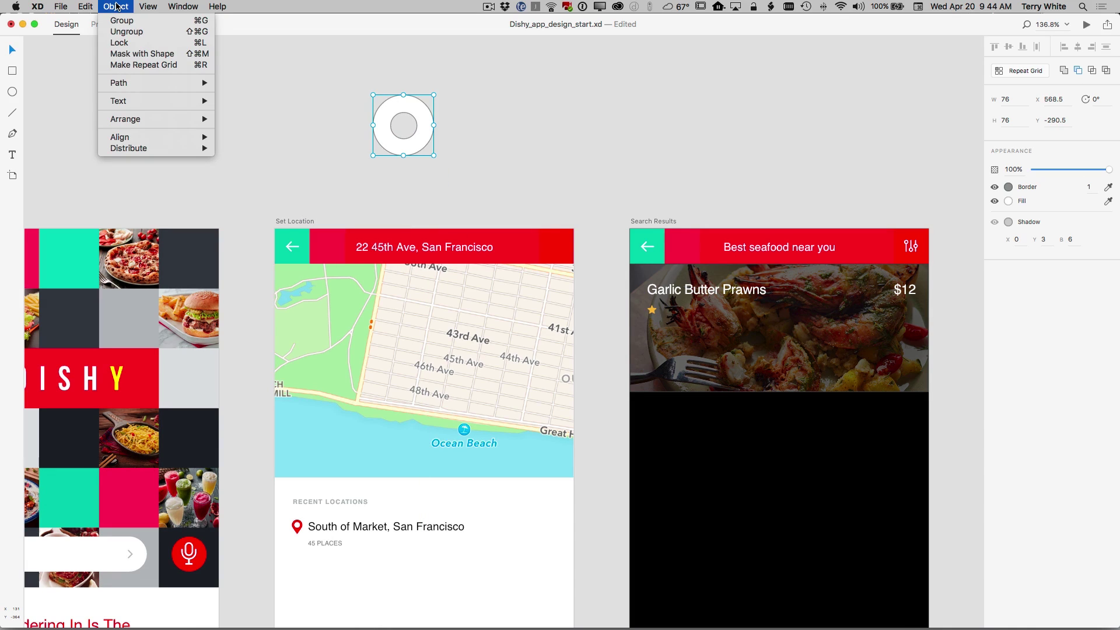
mouse_move(198, 83)
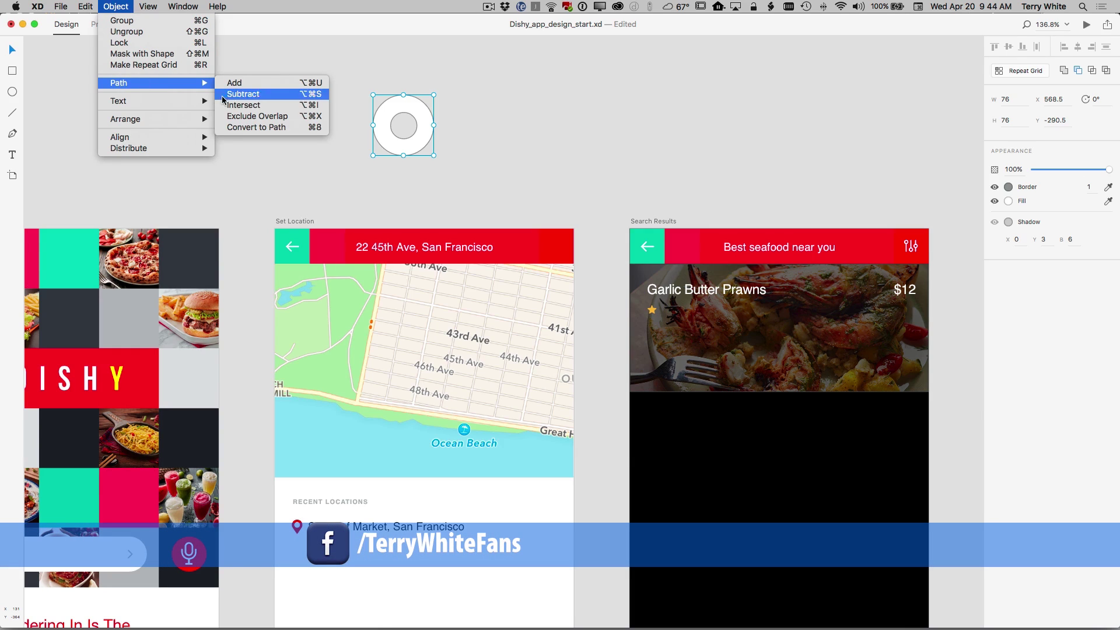
click(247, 128)
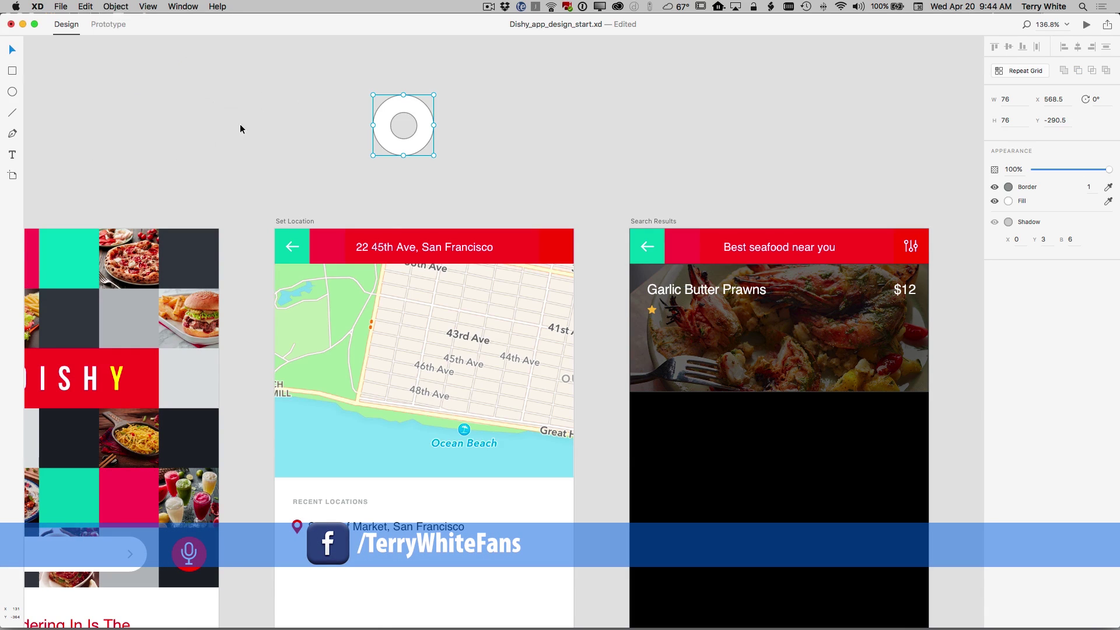
double_click(406, 150)
click(403, 155)
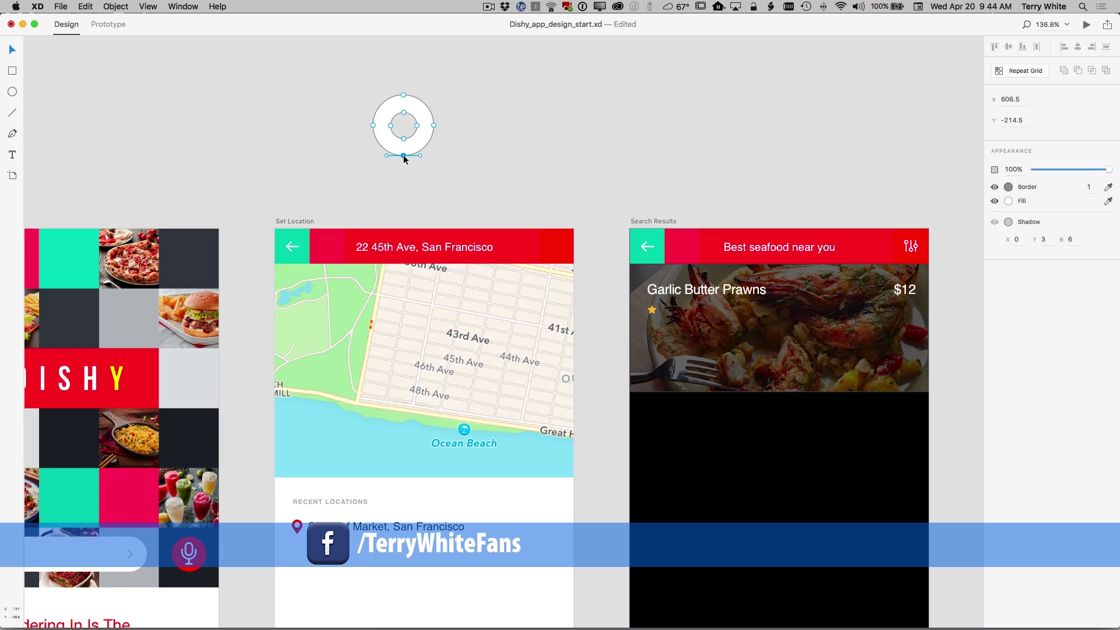
double_click(403, 156)
drag(403, 156, 403, 181)
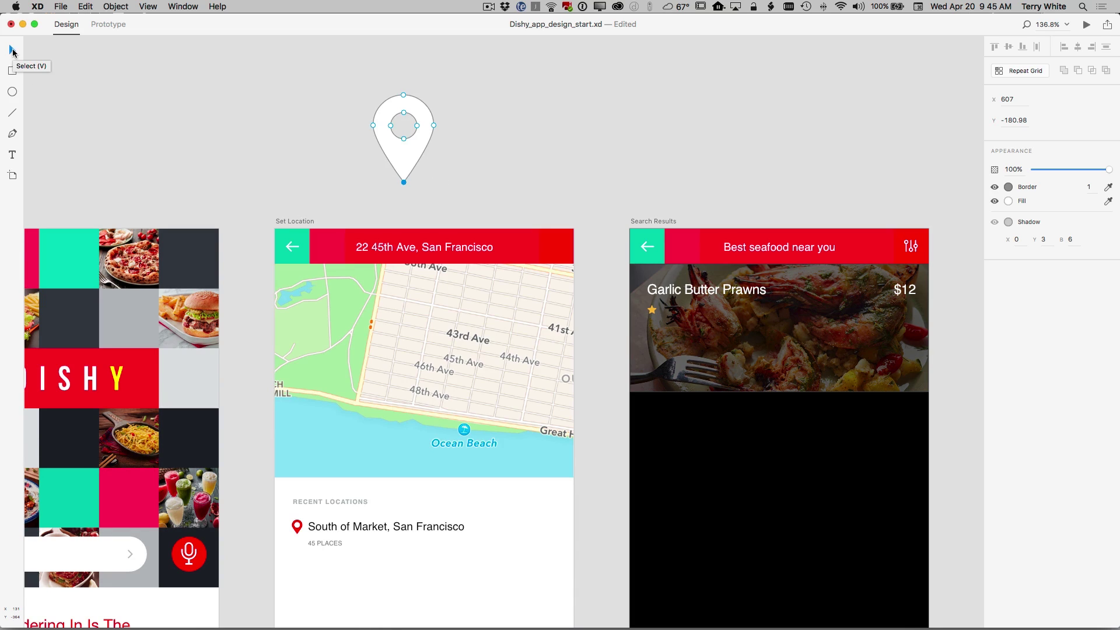
- Set the map pin's fill to Purple and deselect it
click(1007, 202)
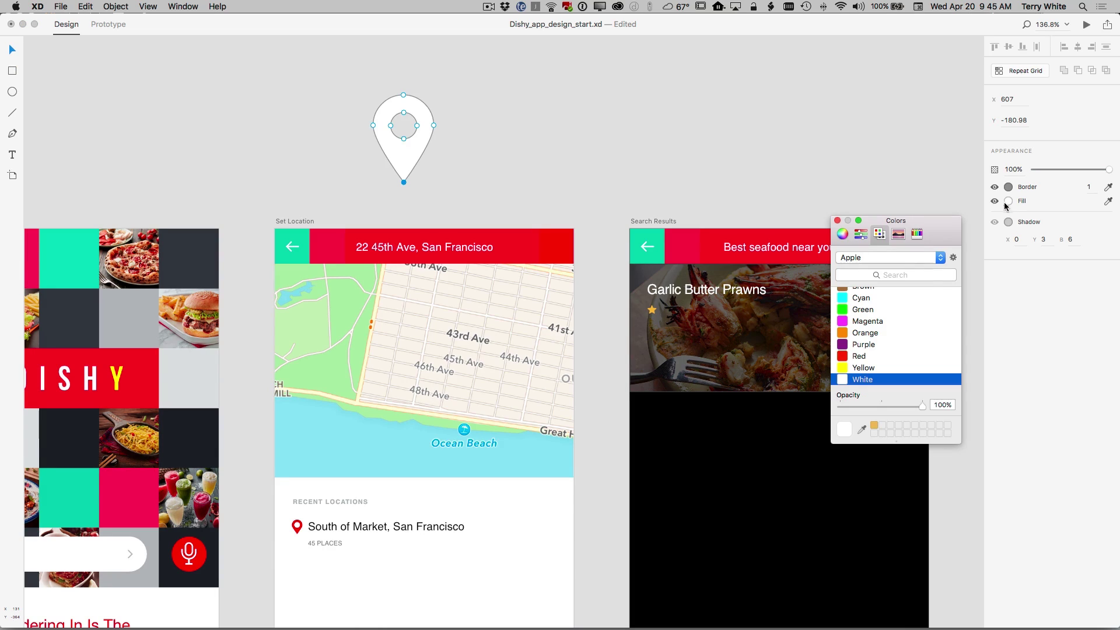
click(866, 345)
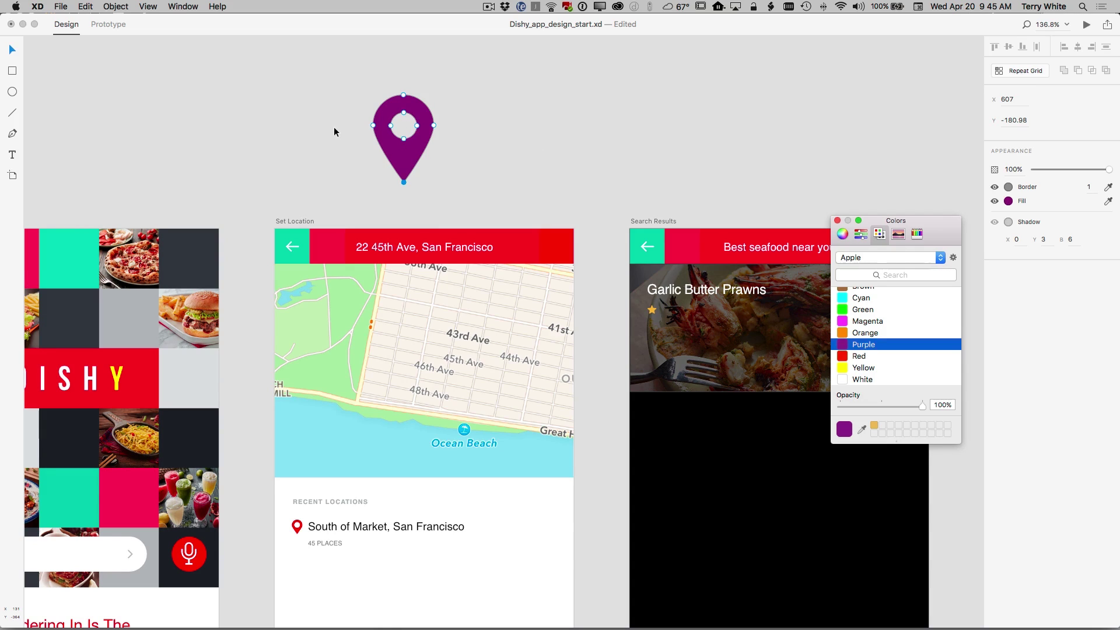
click(12, 51)
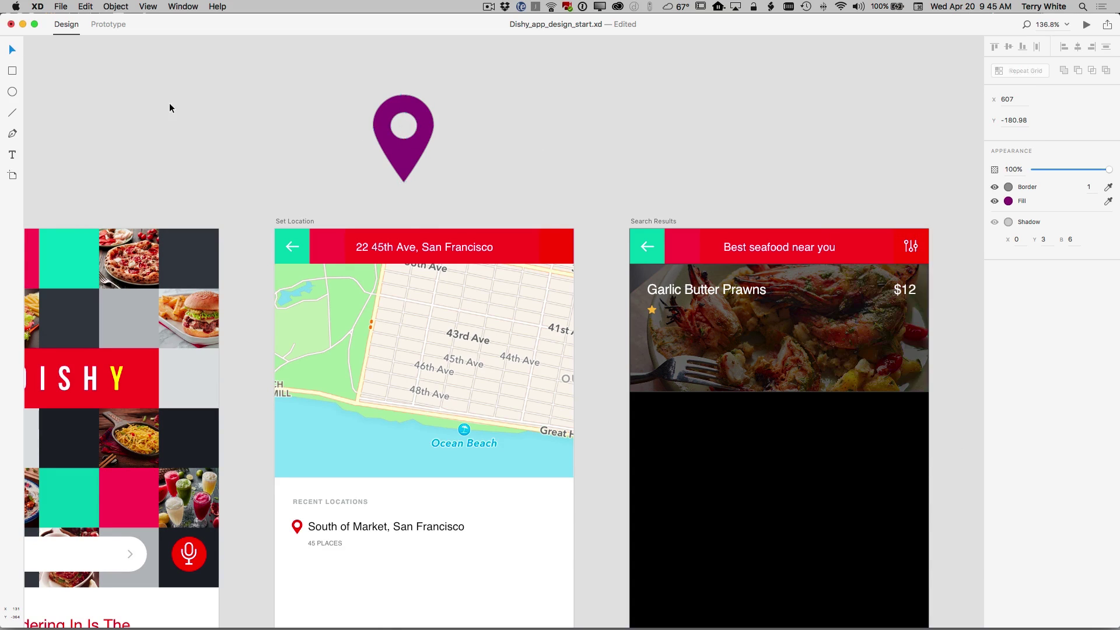
click(170, 108)
- Place the purple pin on the Set Location map beside 43rd Ave, at about 23 by 34
drag(418, 120, 399, 358)
key(Left)
key(Left)
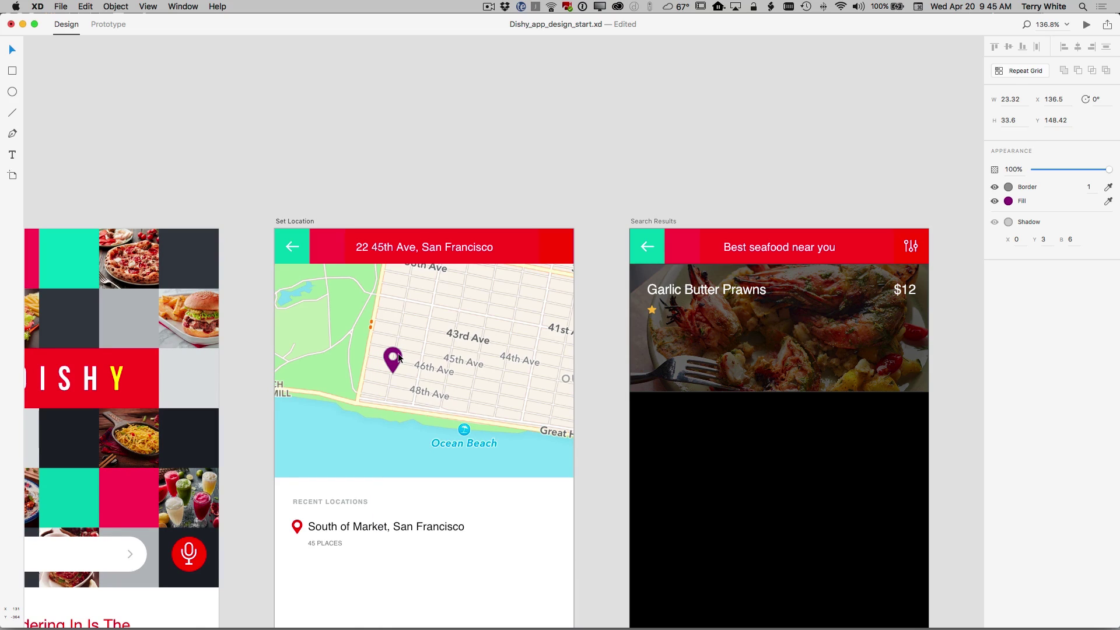
drag(399, 358, 440, 340)
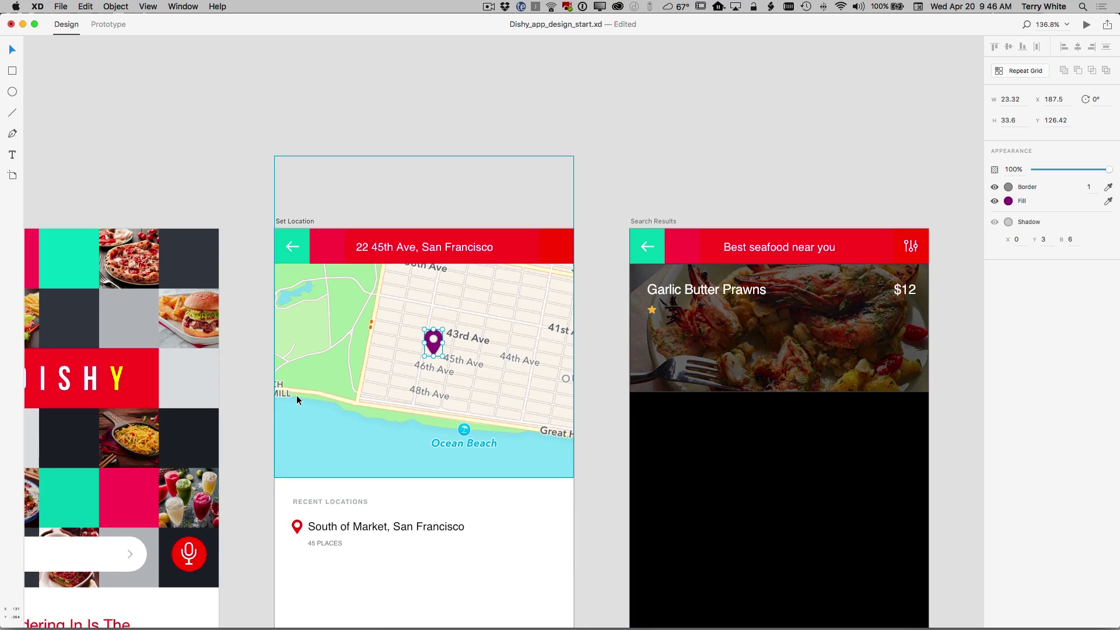
- Turn the South of Market entry under Recent Locations into a Repeat Grid and extend it down to four rows
scroll(303, 400, down, 5)
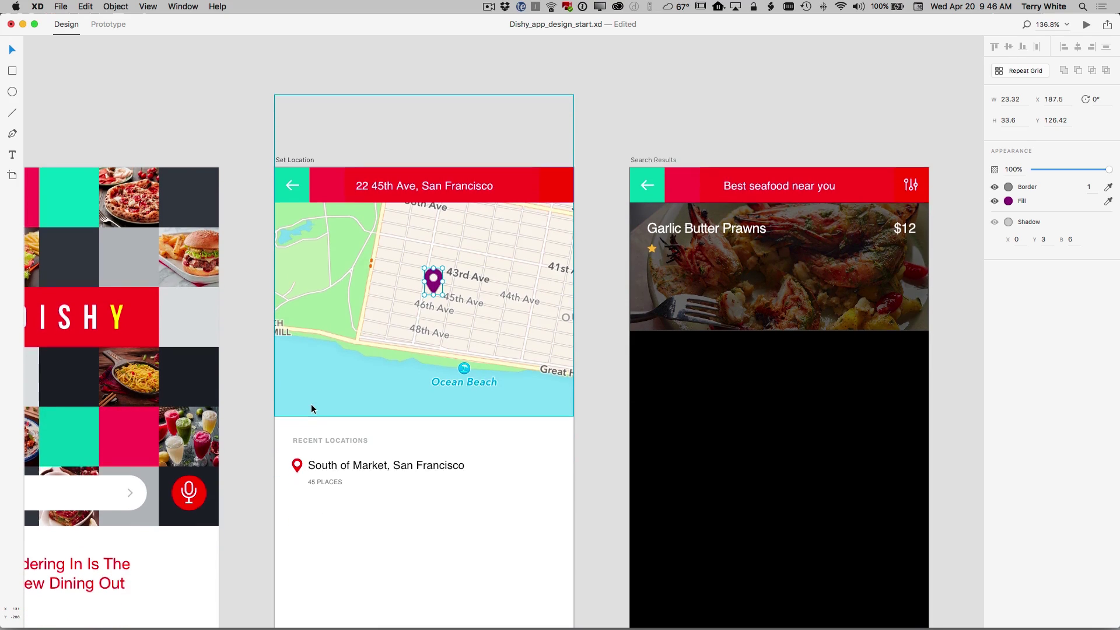
scroll(312, 408, up, 1)
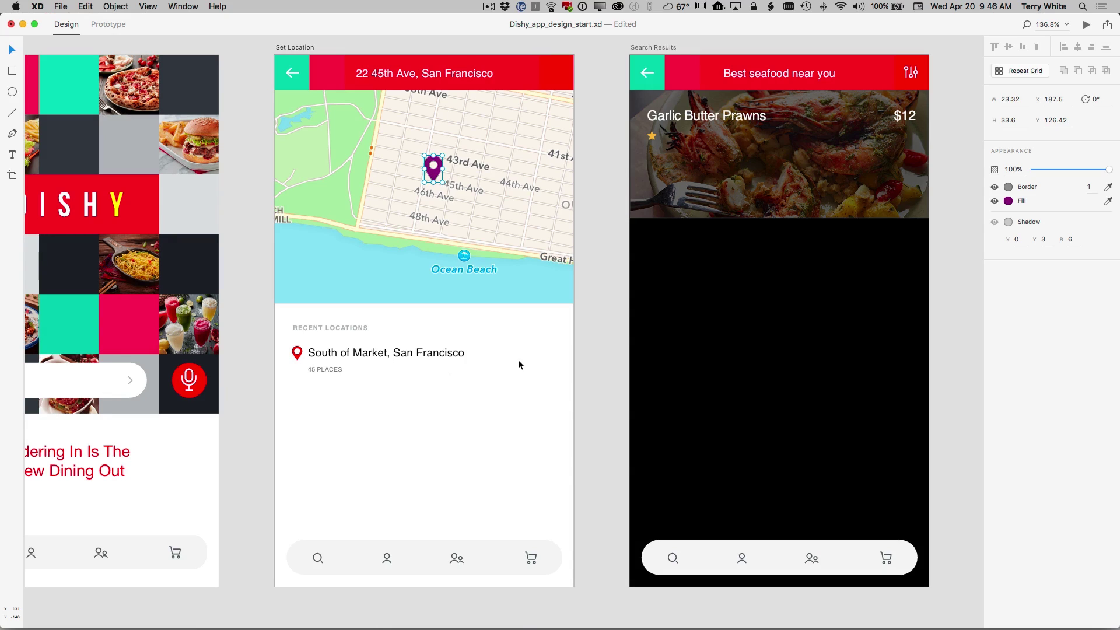
click(388, 359)
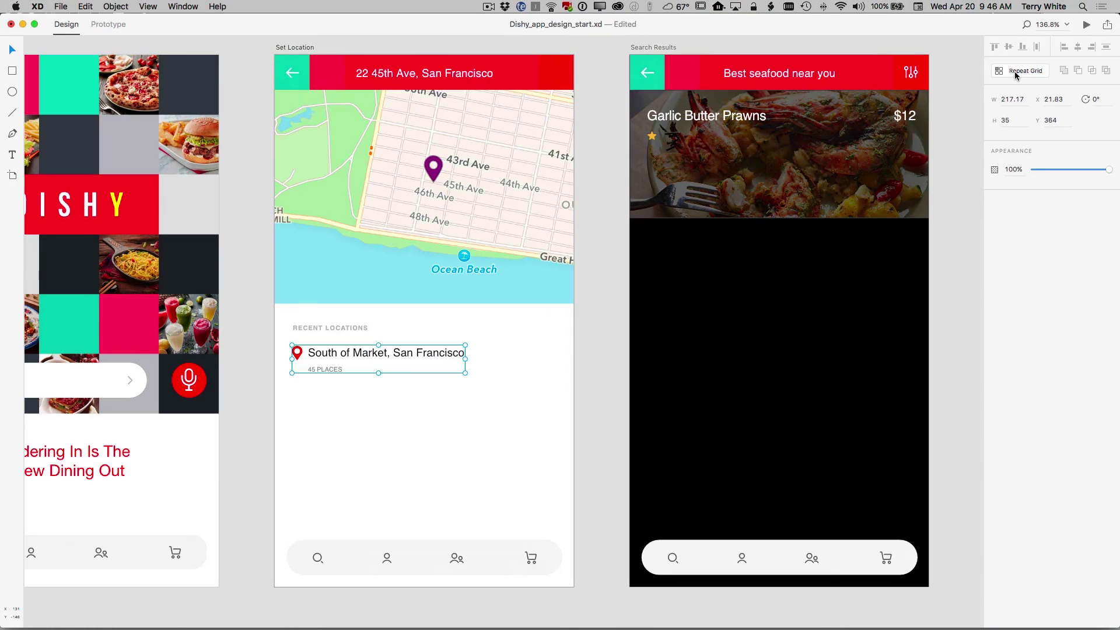
click(1014, 71)
drag(379, 374, 397, 518)
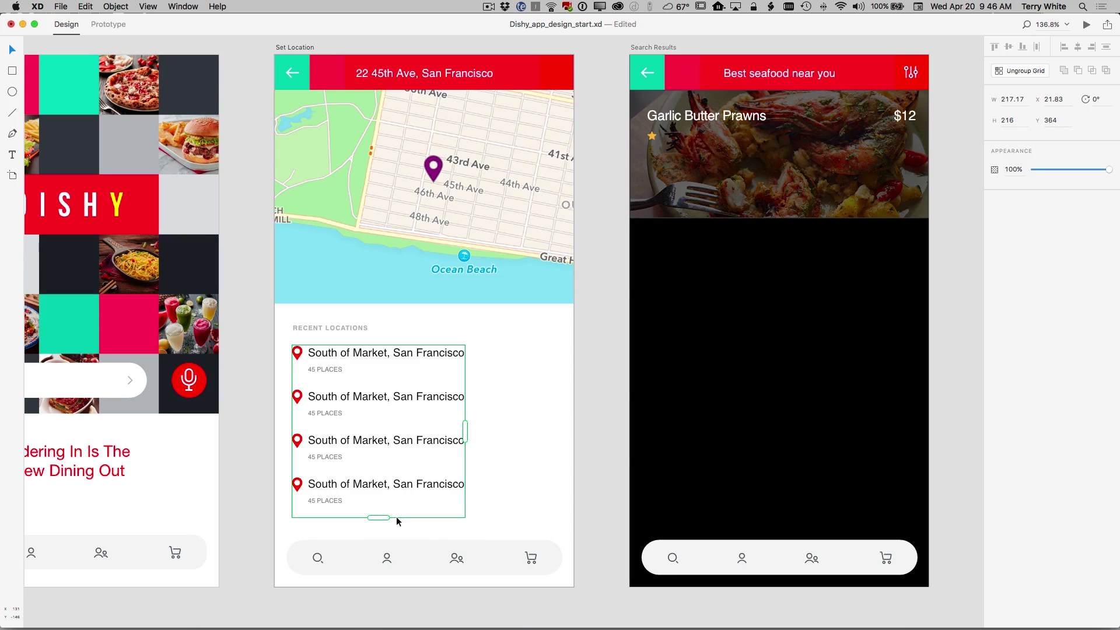
- Tighten the spacing between the repeated location rows and extend the grid to five rows, about 234 high overall
mouse_move(368, 470)
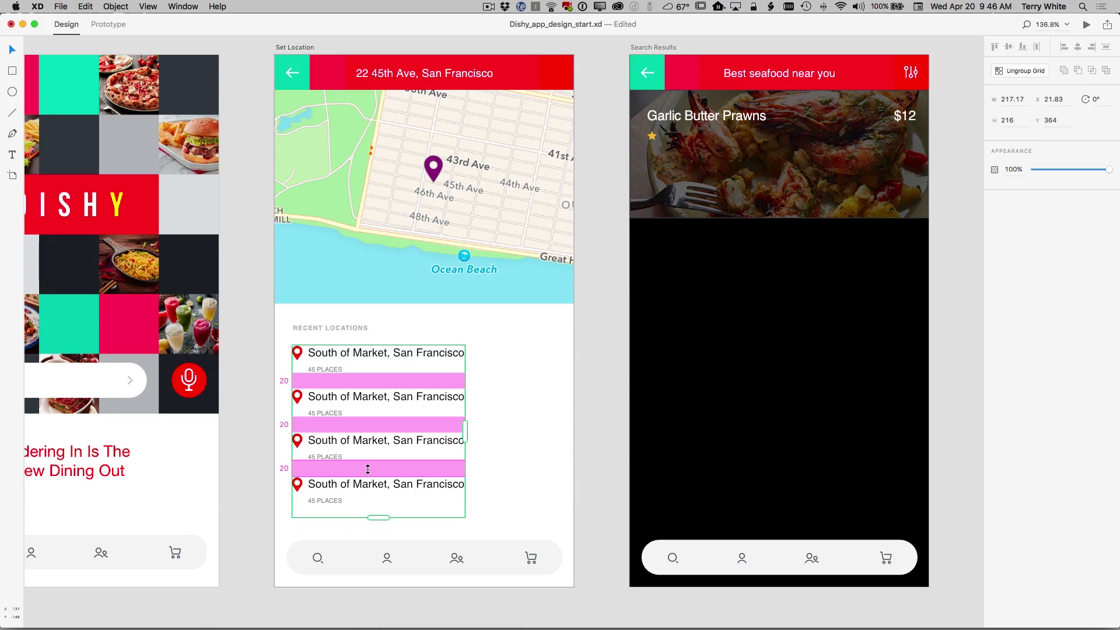
drag(367, 470, 368, 439)
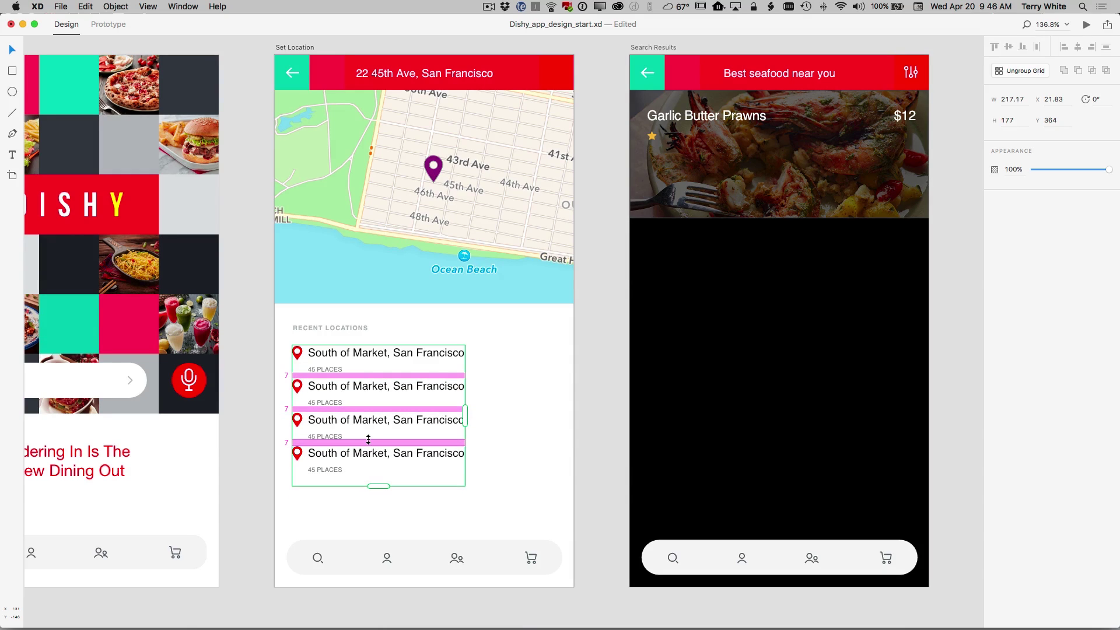
drag(375, 487, 377, 513)
drag(365, 447, 364, 453)
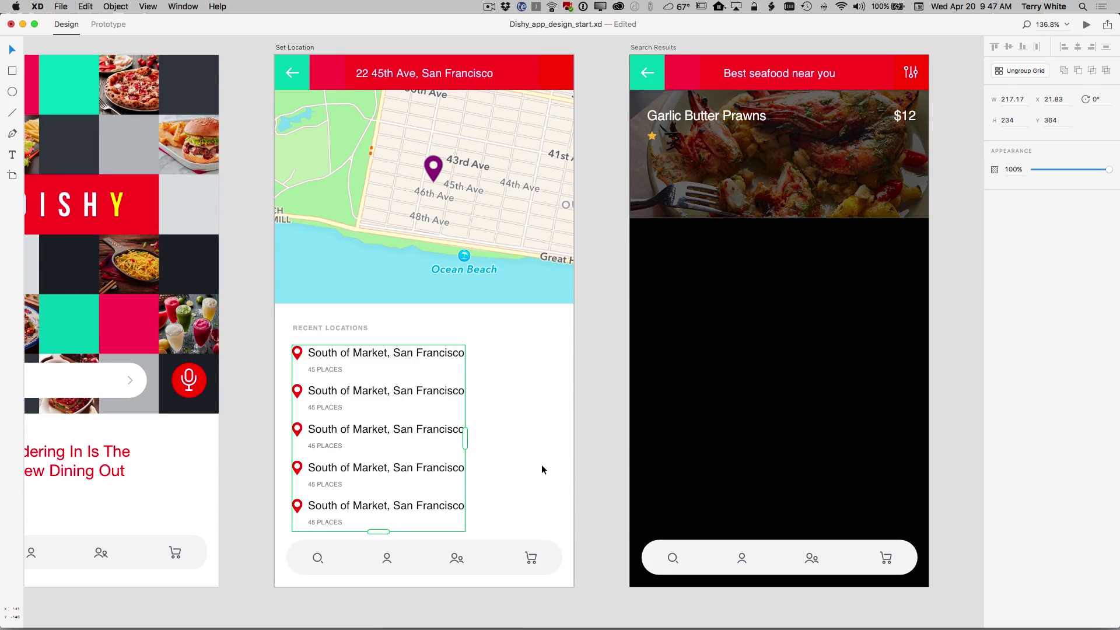
- Change the second recent location's text to "Fairburn, San Francisco"
double_click(382, 394)
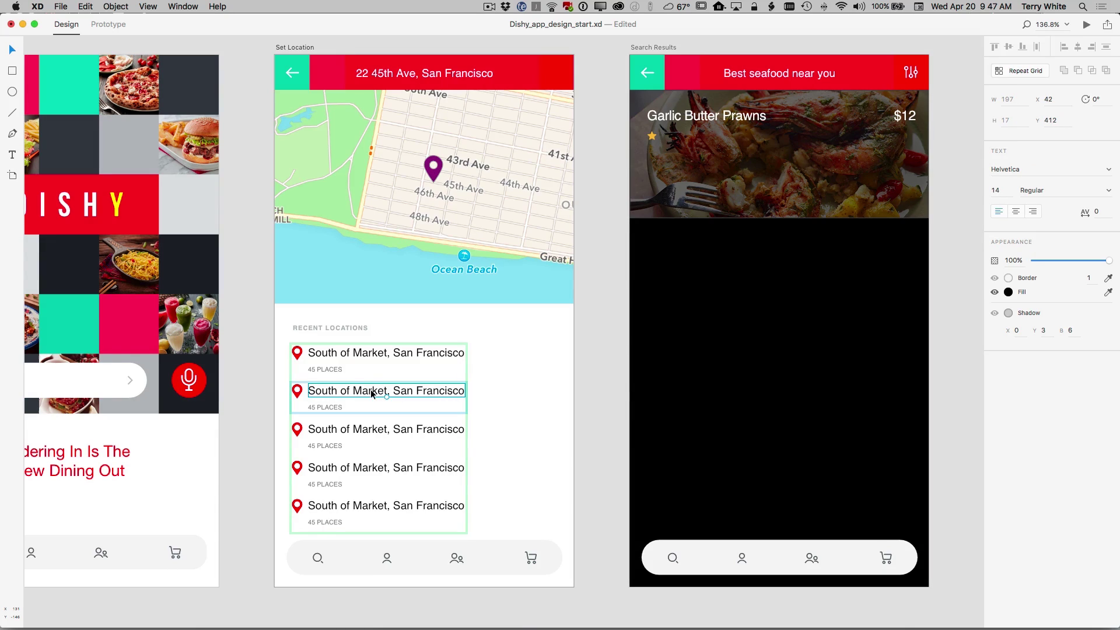
double_click(377, 391)
click(386, 391)
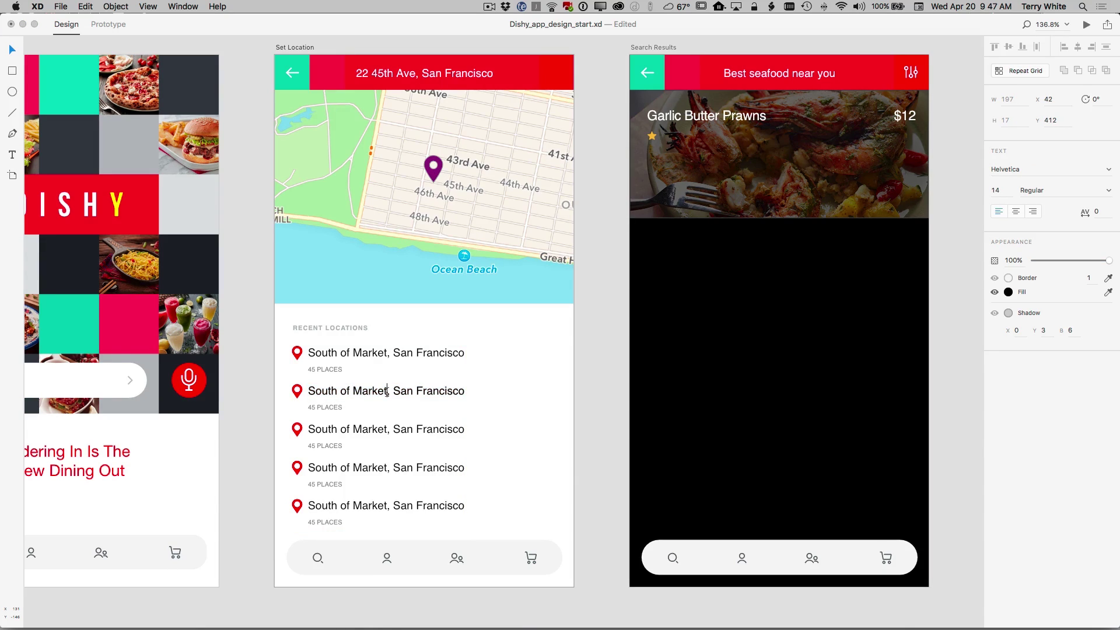
drag(386, 392, 306, 394)
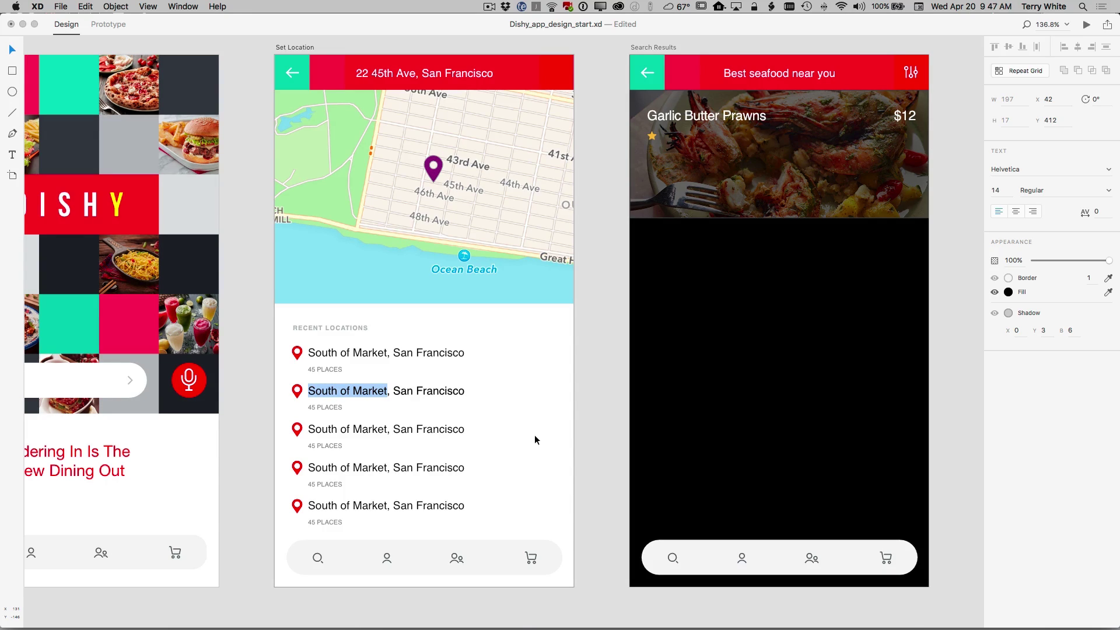
text(Fairburn)
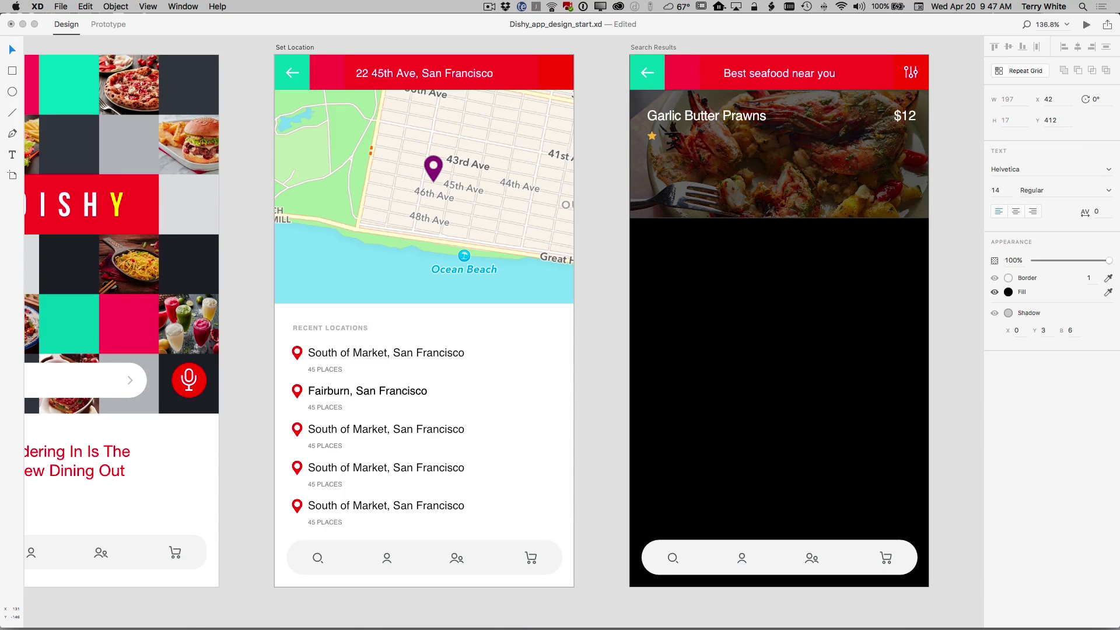
- Replace the third recent location's text with "Times Square, New York"
double_click(382, 430)
click(386, 428)
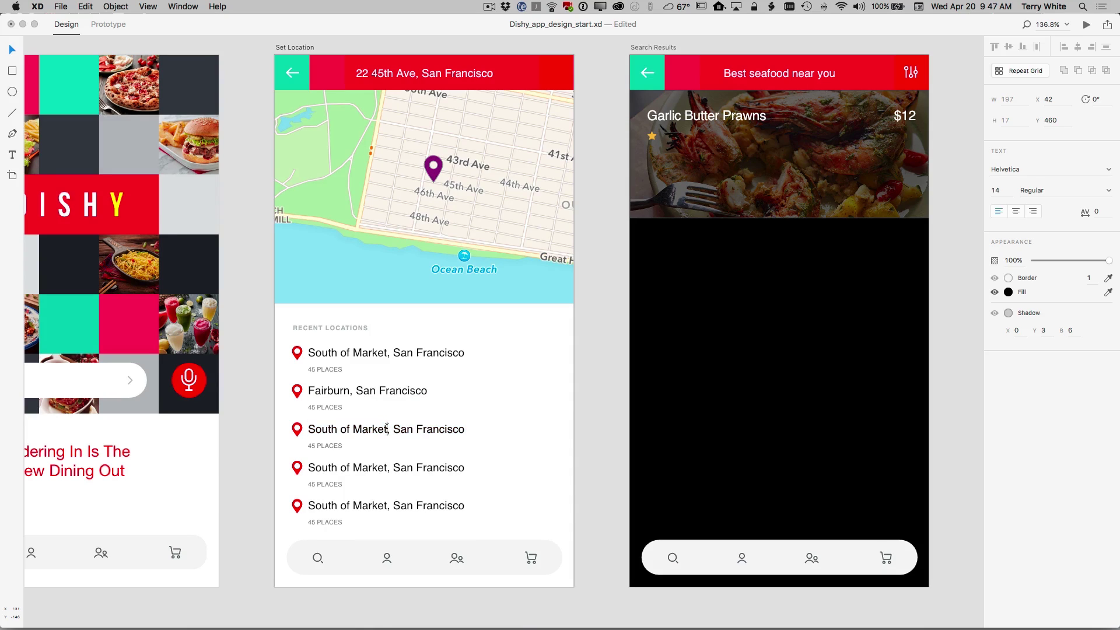
drag(462, 430, 284, 437)
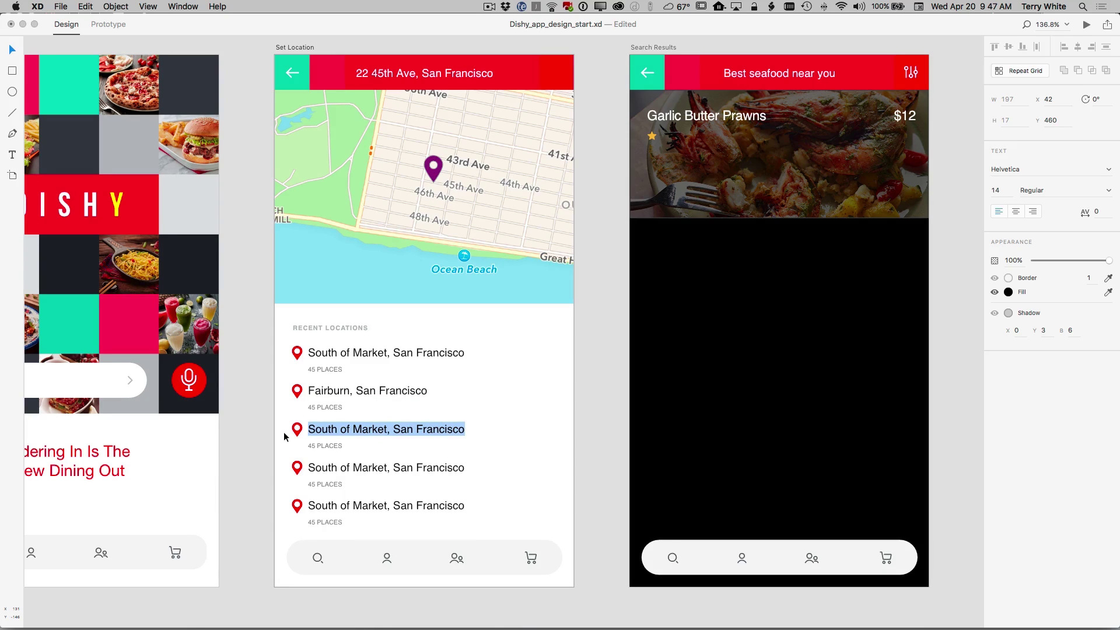
text(Times Square)
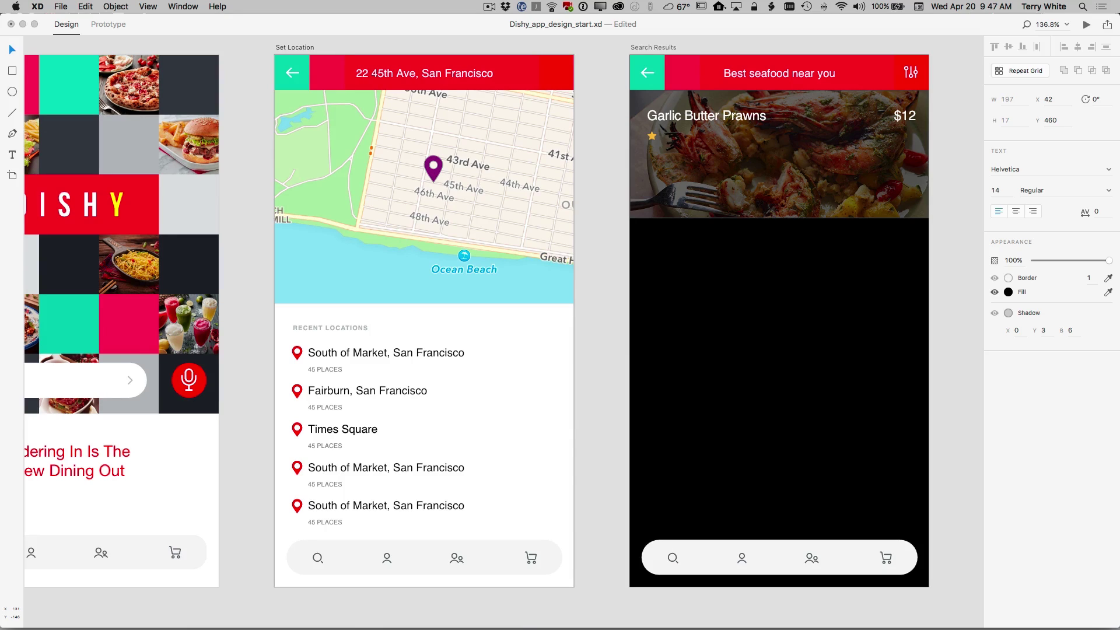
text(, New York)
- Replace the fourth recent location's text with "Midtown Atlanta, Georgia"
double_click(365, 468)
click(378, 468)
drag(387, 467, 308, 468)
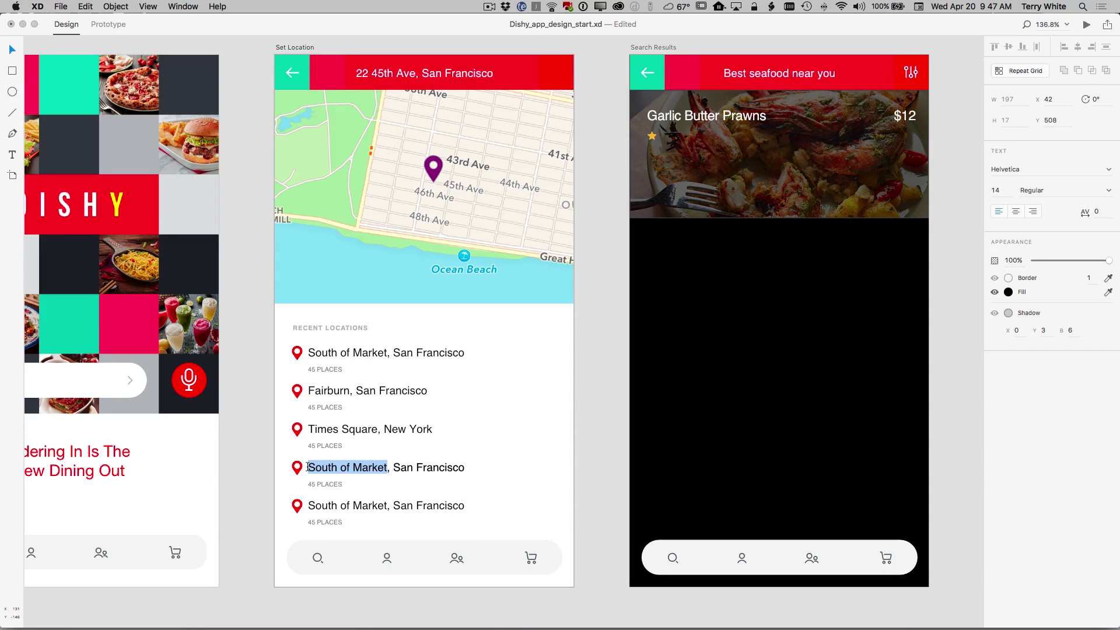
click(456, 468)
drag(465, 467, 308, 466)
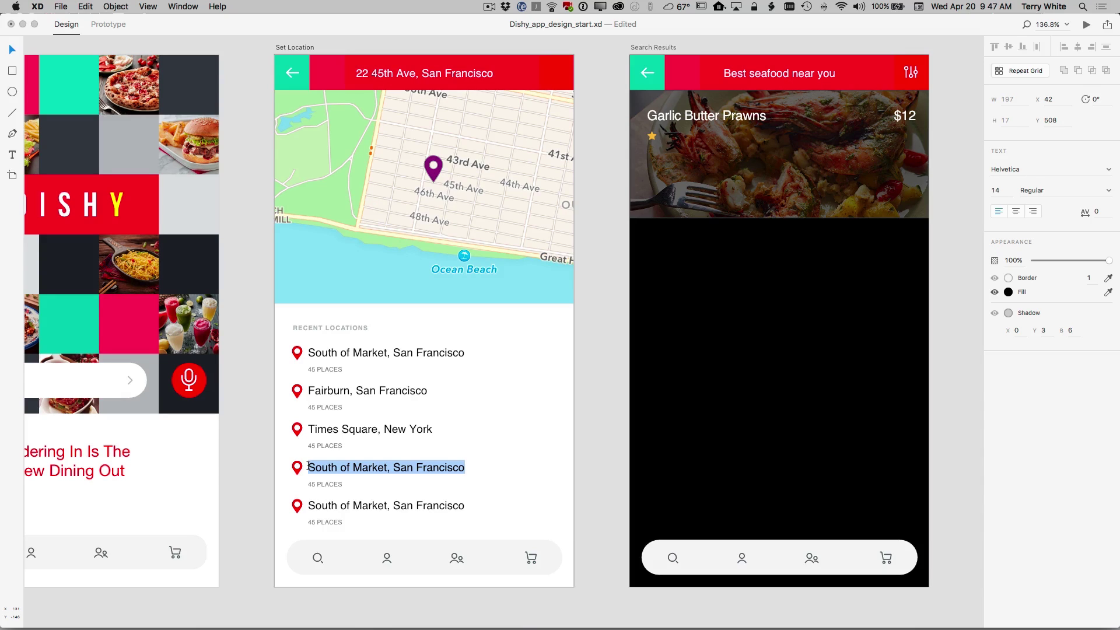
text(Midtown)
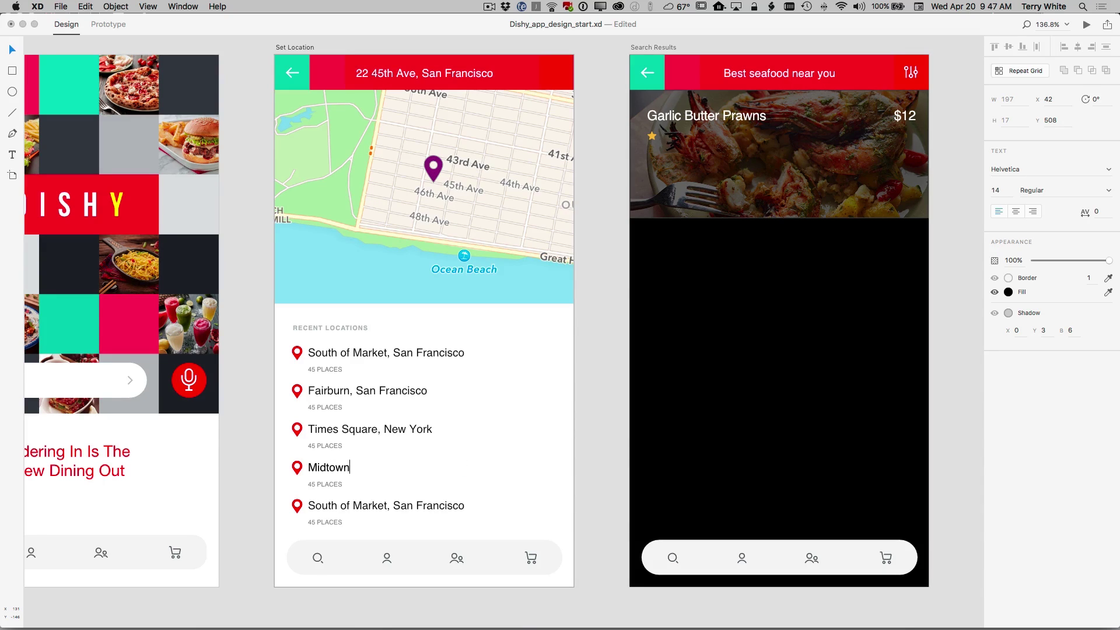
text( Al)
text(lan)
text(ta, Georg)
text(ia)
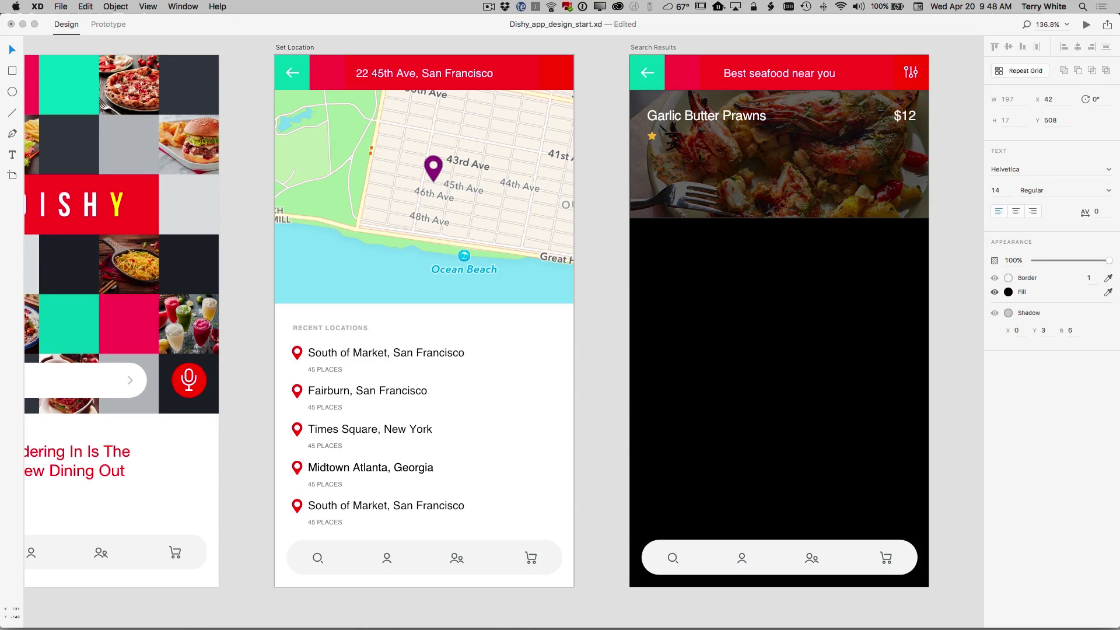
- Replace the fifth recent location's text with "Main St, Miami, Florida"
double_click(369, 506)
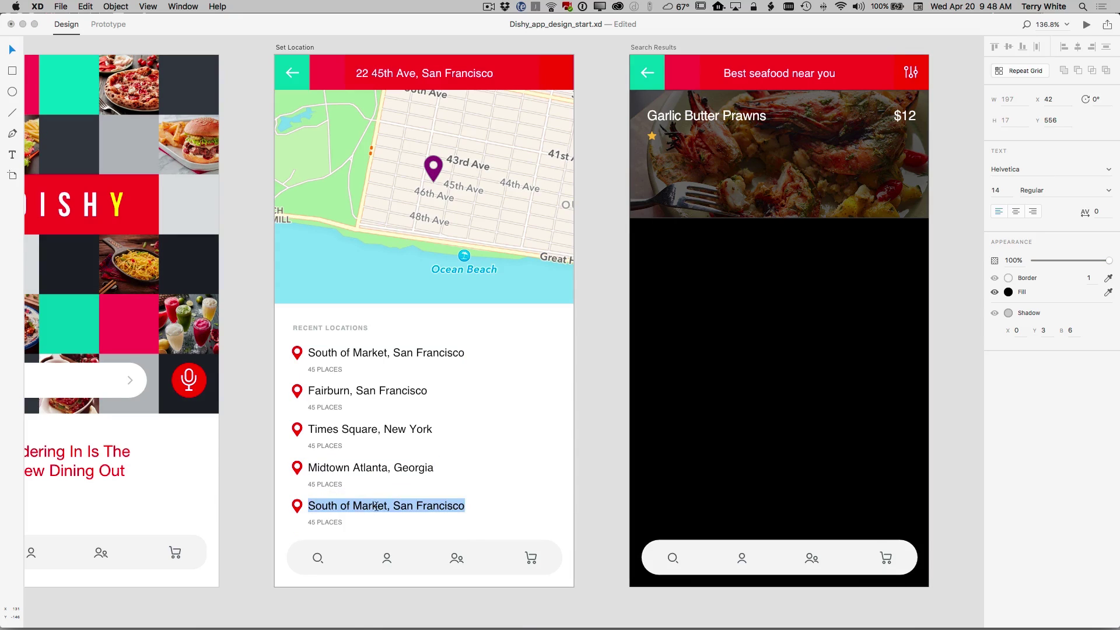
click(381, 506)
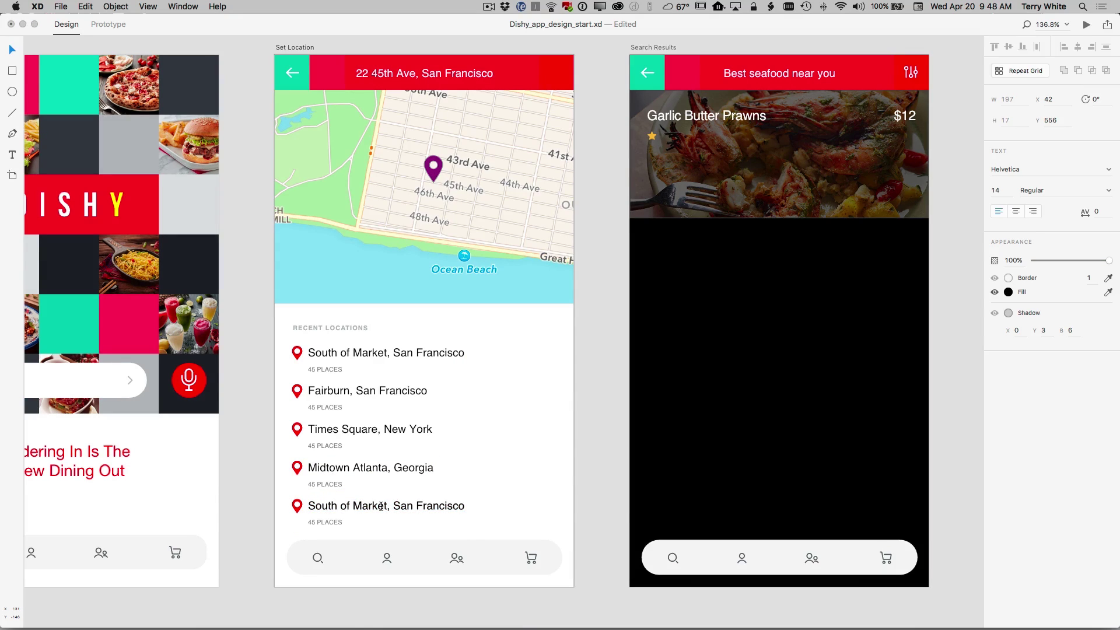
key(super+a)
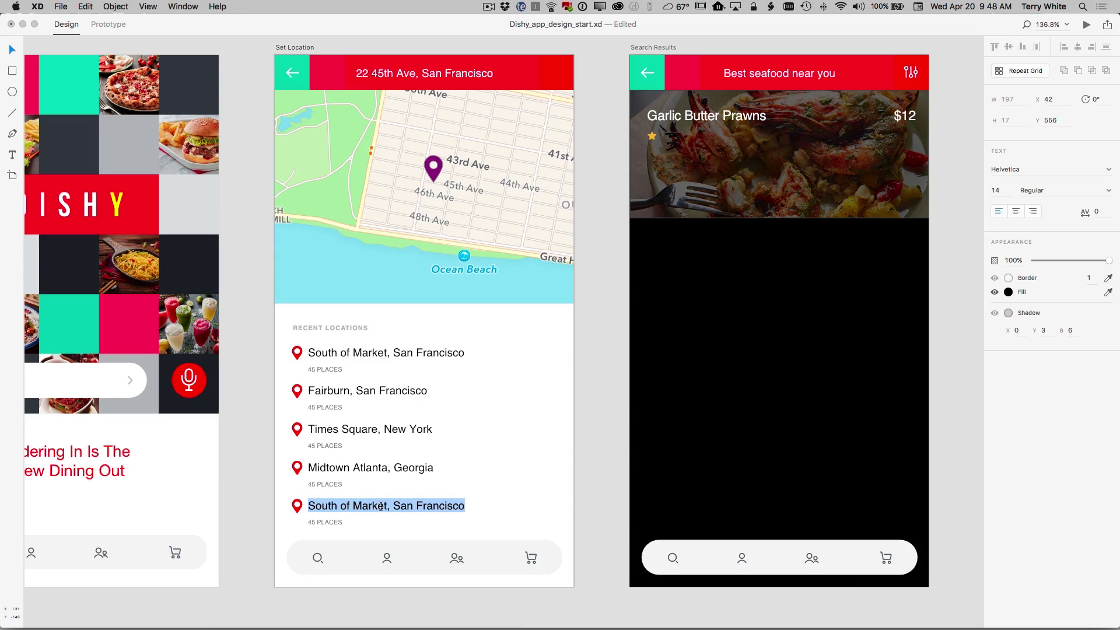
text(Main S)
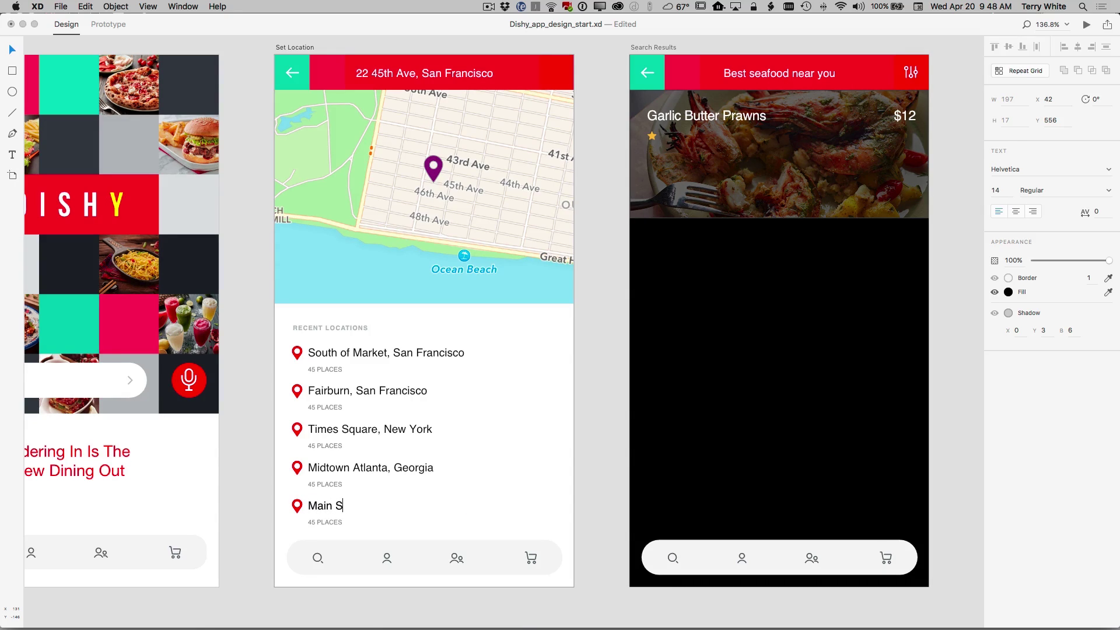
text(t, Miami, Florida)
- Change the places count under "Fairburn, San Francisco" to 23
double_click(327, 373)
key(Escape)
double_click(313, 409)
double_click(312, 407)
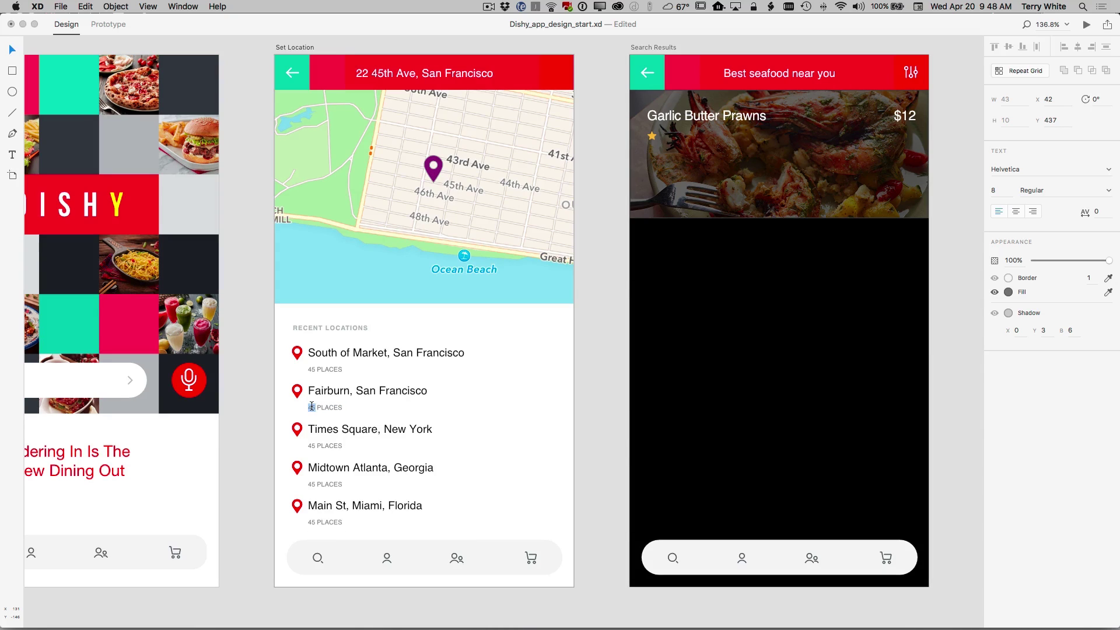
text(23)
click(332, 390)
click(466, 435)
click(447, 432)
mouse_move(466, 441)
mouse_down()
mouse_move(613, 441)
mouse_move(471, 450)
mouse_up()
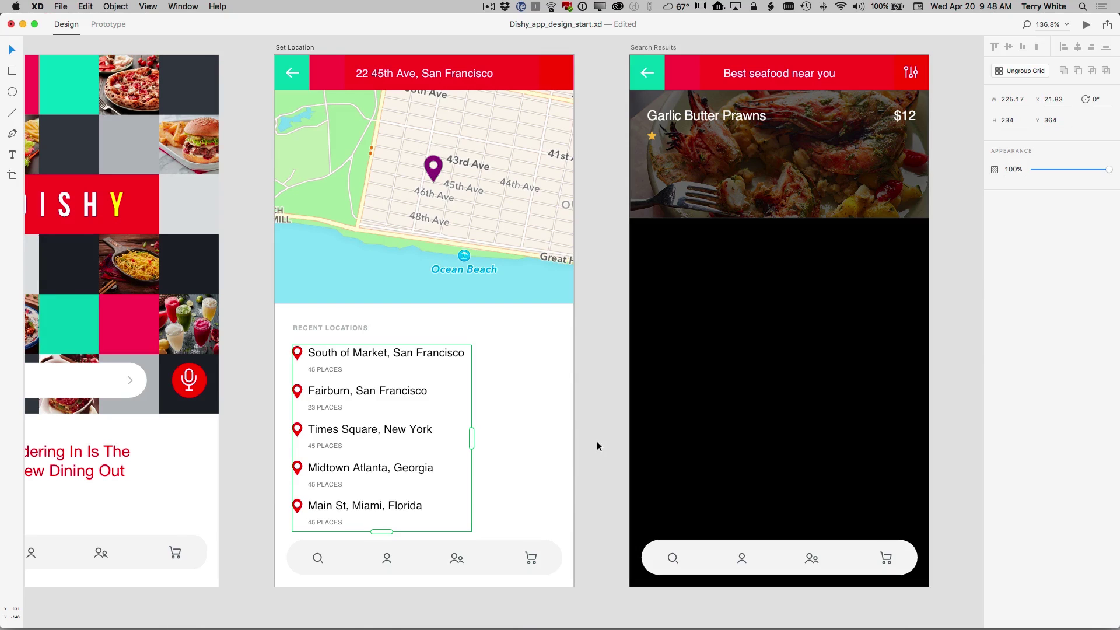
- Repeat the Search Results dish image with its title, star and price as a three-row grid with wider gaps, about 561 high overall
scroll(600, 439, right, 10)
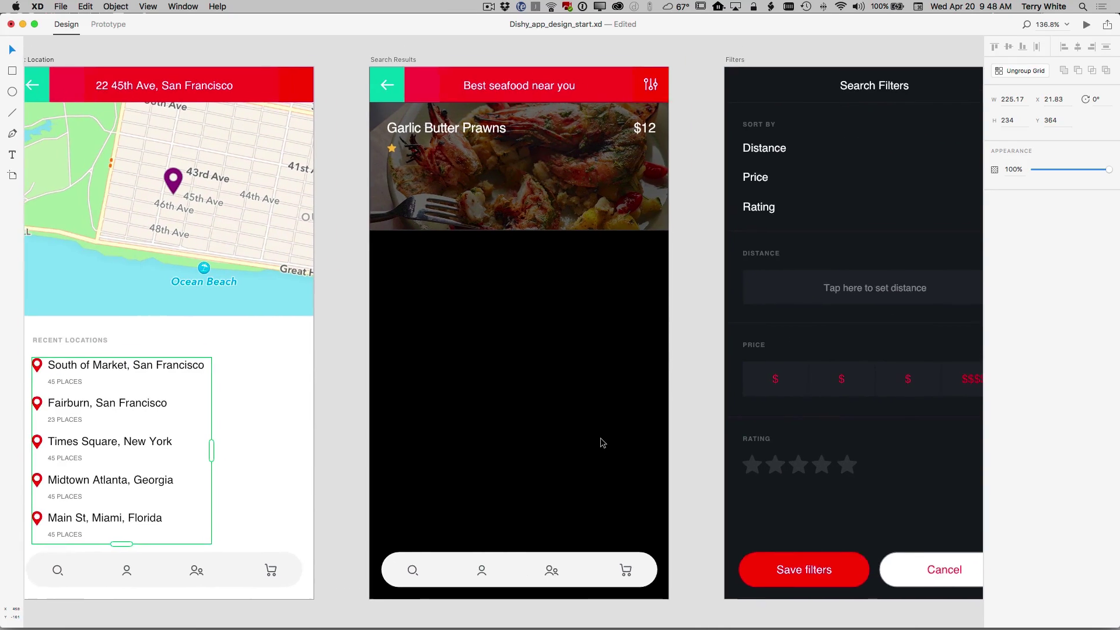
scroll(603, 442, left, 2)
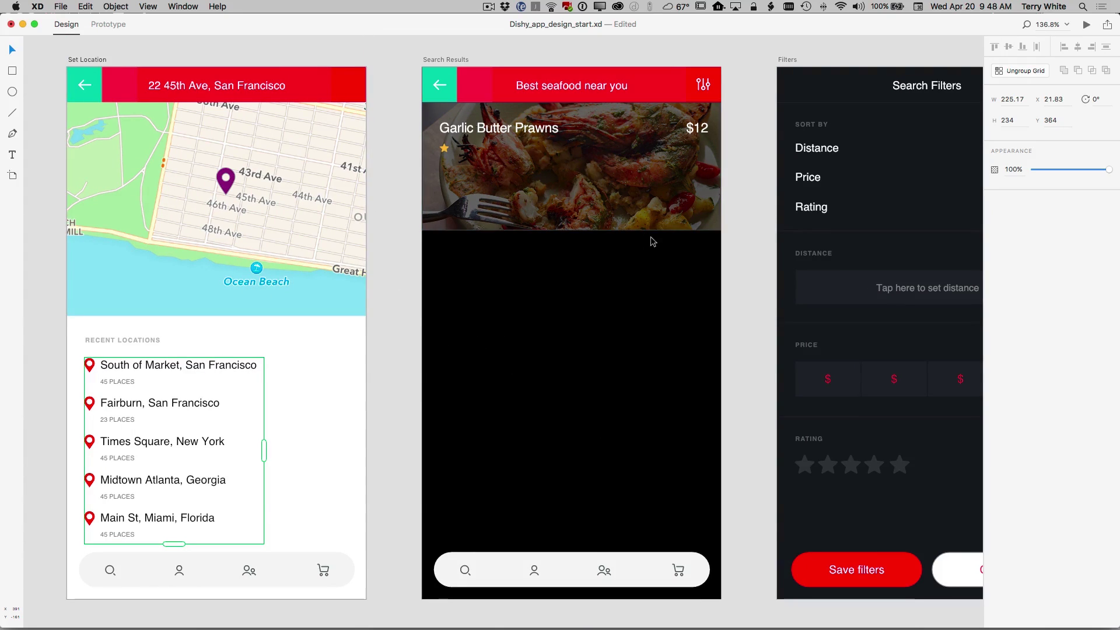
scroll(740, 237, up, 3)
click(483, 258)
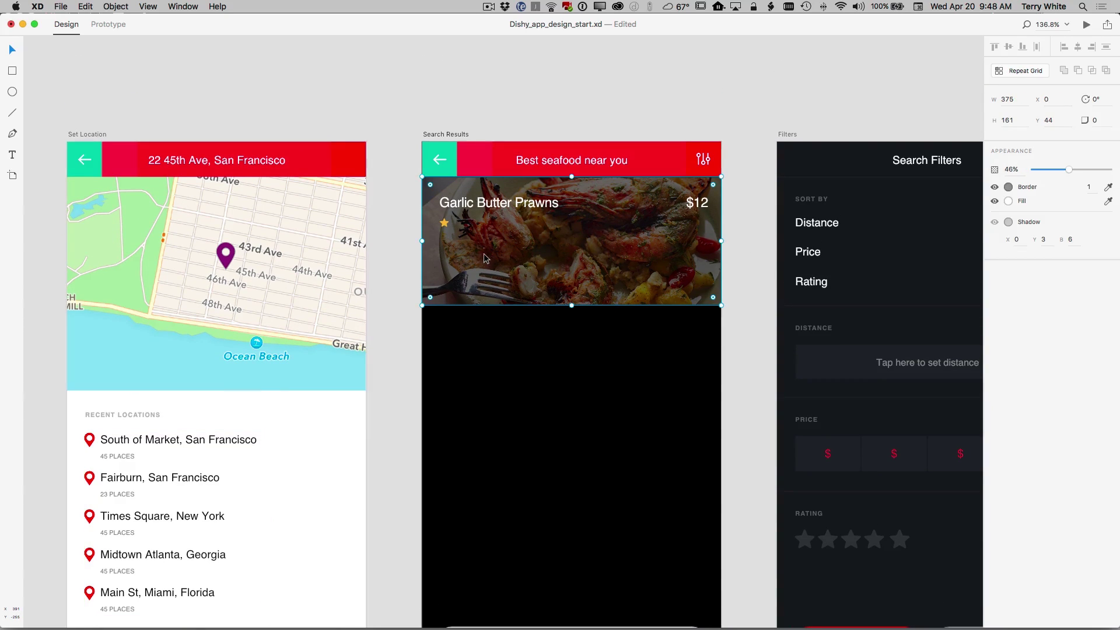
shift+click(470, 205)
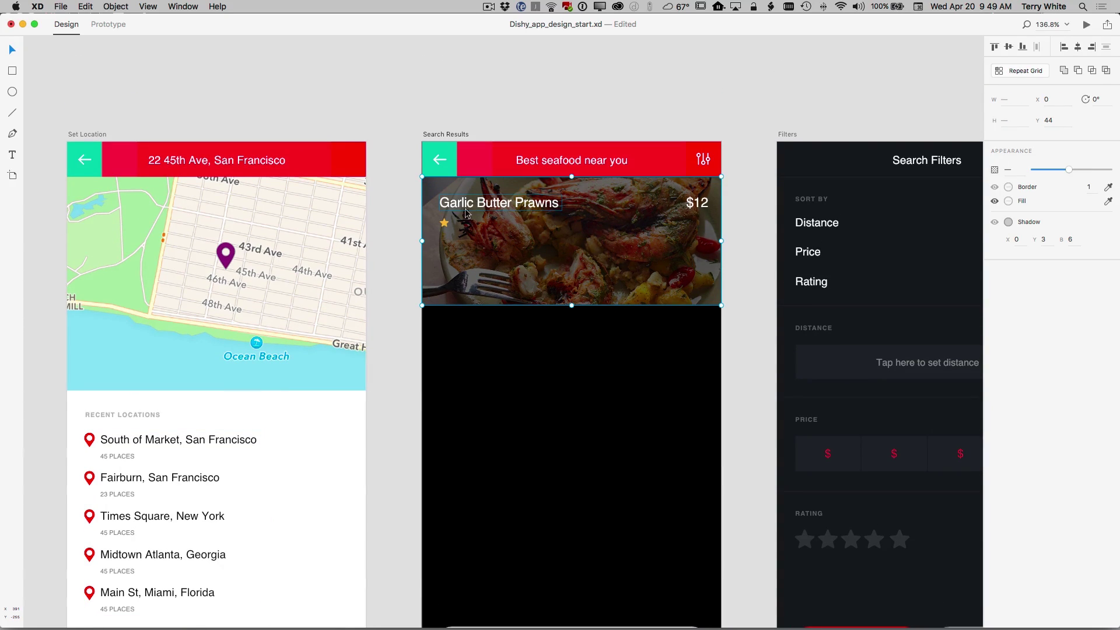
shift+click(443, 221)
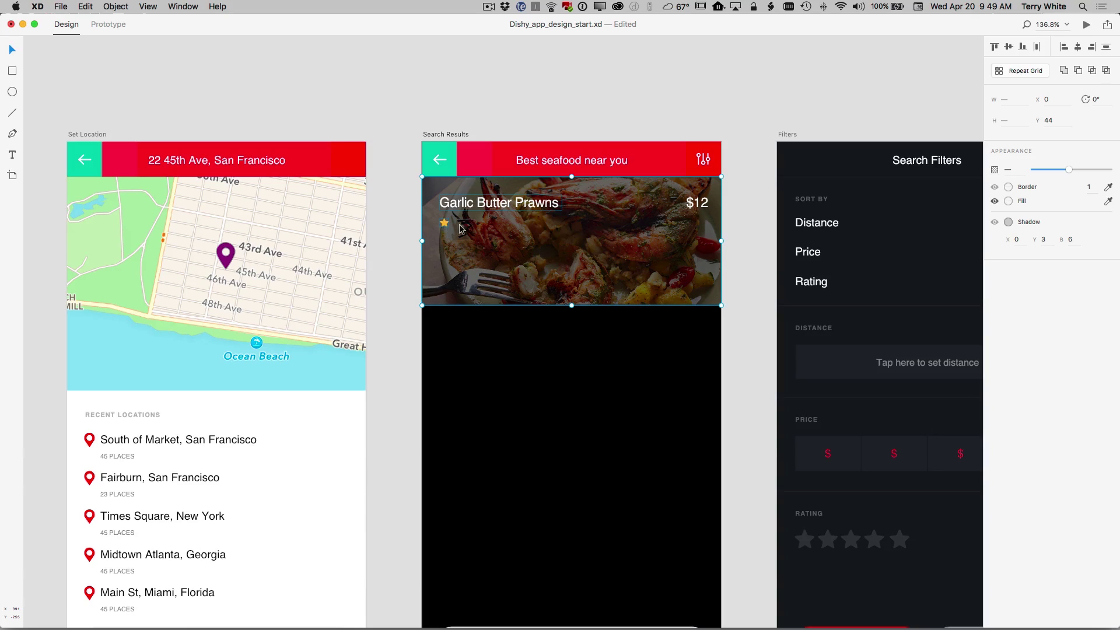
shift+click(696, 205)
click(1017, 73)
drag(565, 305, 611, 605)
scroll(737, 471, down, 2)
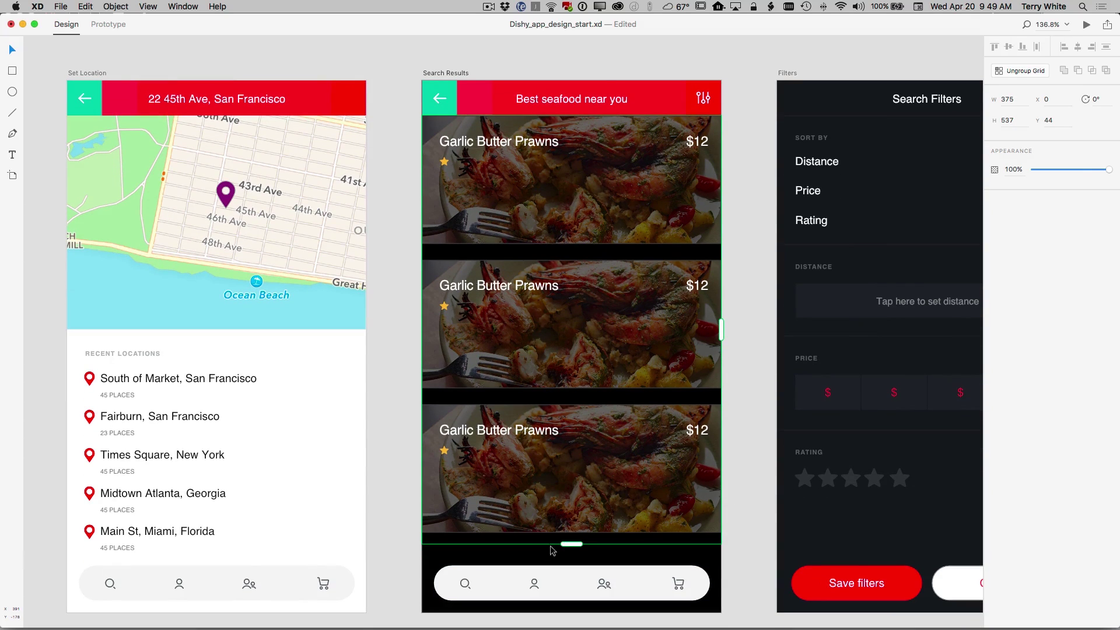
mouse_move(546, 400)
drag(546, 397, 547, 416)
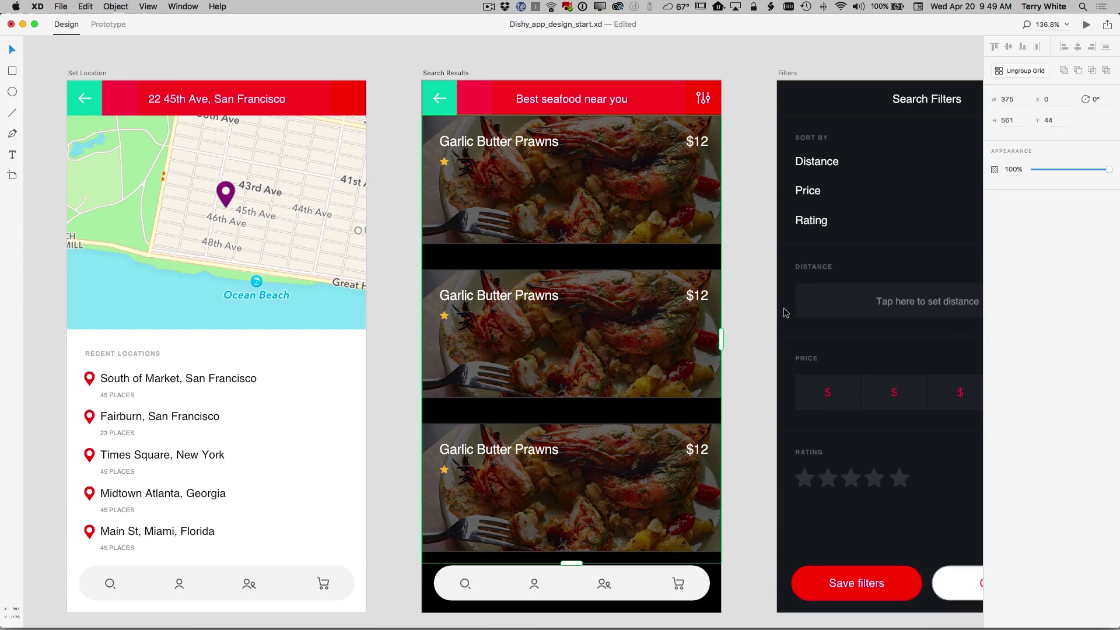
- Switch to Finder and move the AdobeXD folder window clear of the Search Results artboard
scroll(739, 349, right, 3)
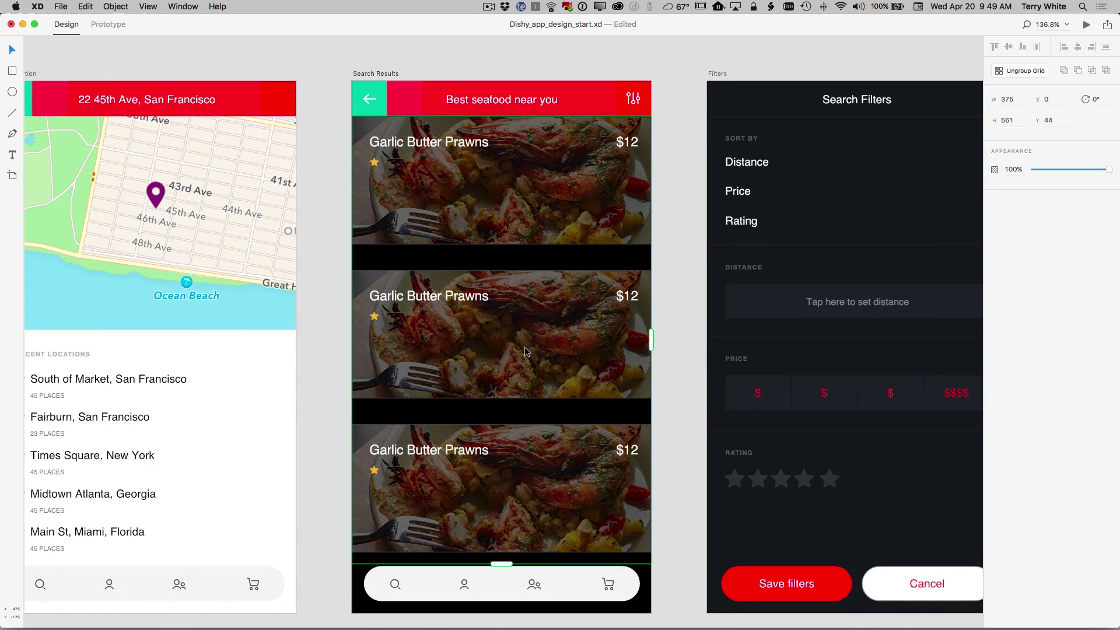
mouse_move(170, 627)
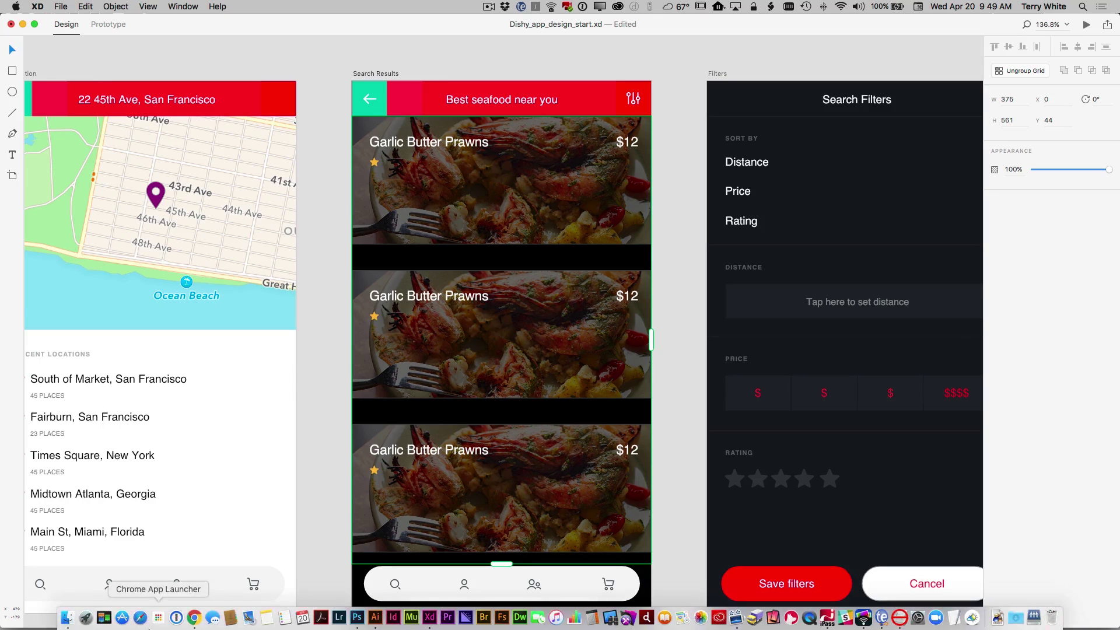
click(67, 618)
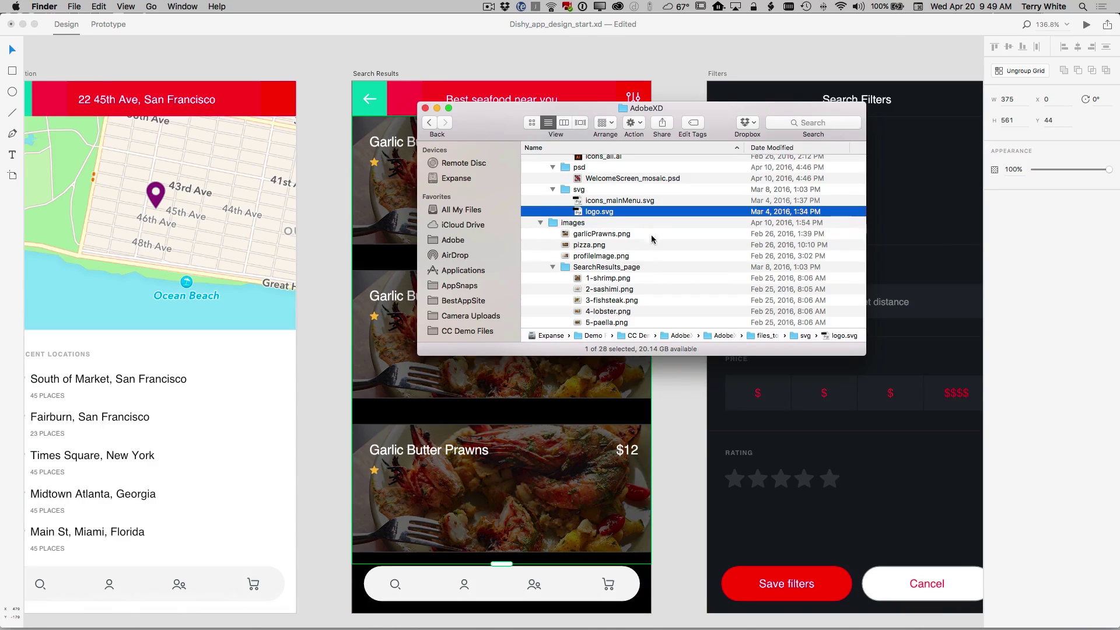
drag(588, 115, 828, 126)
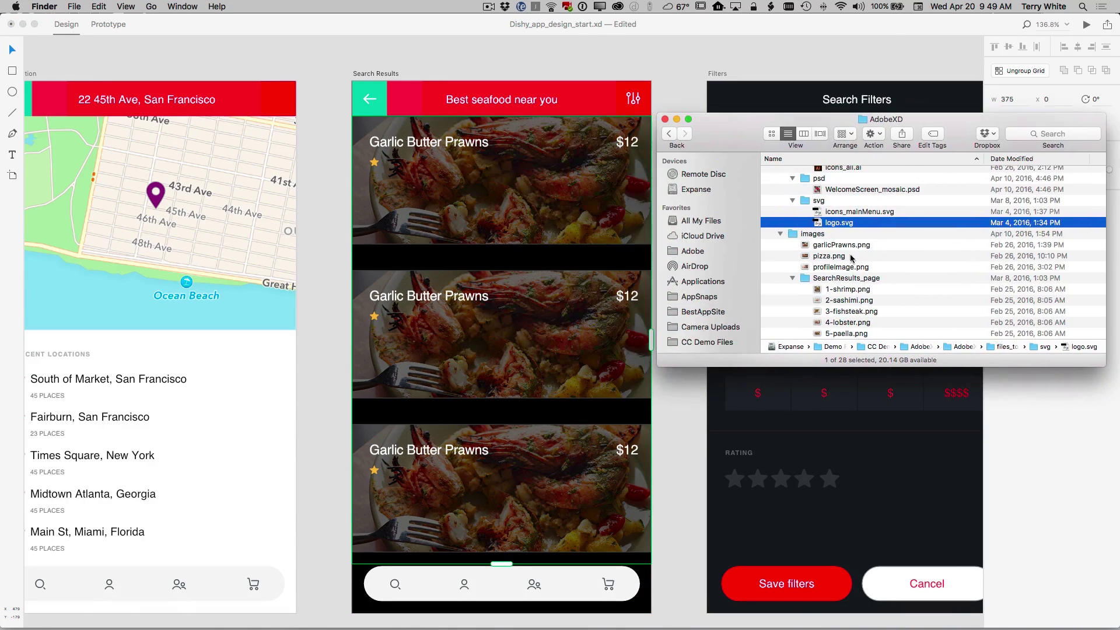
- Replace the repeated dish image with 1-shrimp.png and then with 4-lobster.png from the SearchResults_page folder
click(848, 290)
drag(848, 290, 531, 227)
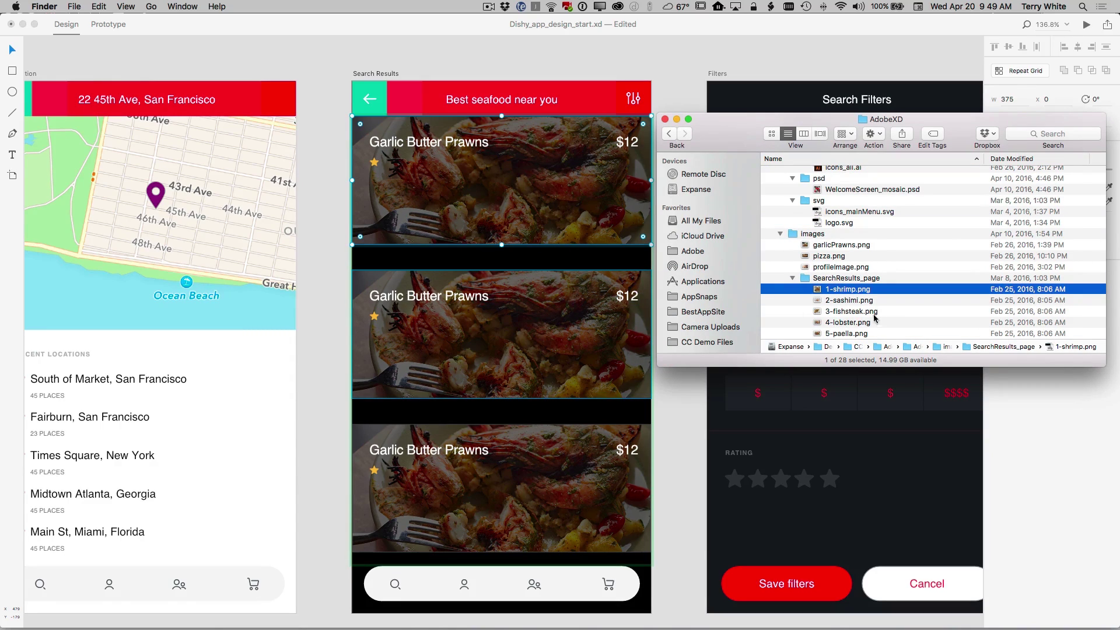
click(851, 300)
click(846, 322)
drag(847, 322, 548, 227)
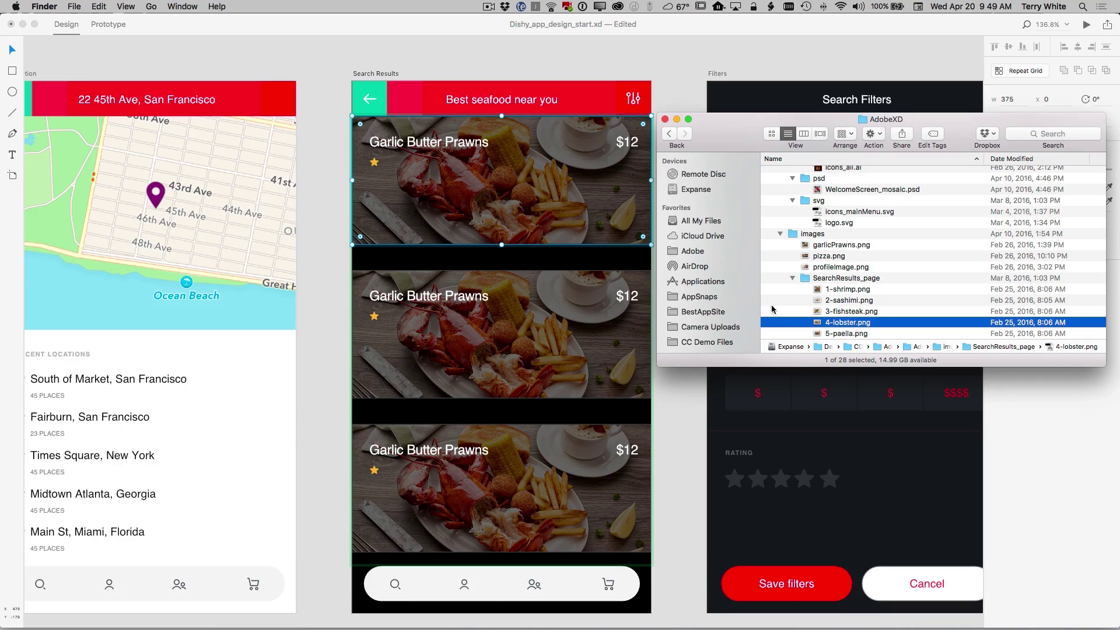
- Fill the dish grid's images with the five files 1-shrimp.png through 5-paella.png at once
click(810, 291)
key(shift+Down)
key(shift+Down)
key(shift+Down)
key(shift+Down)
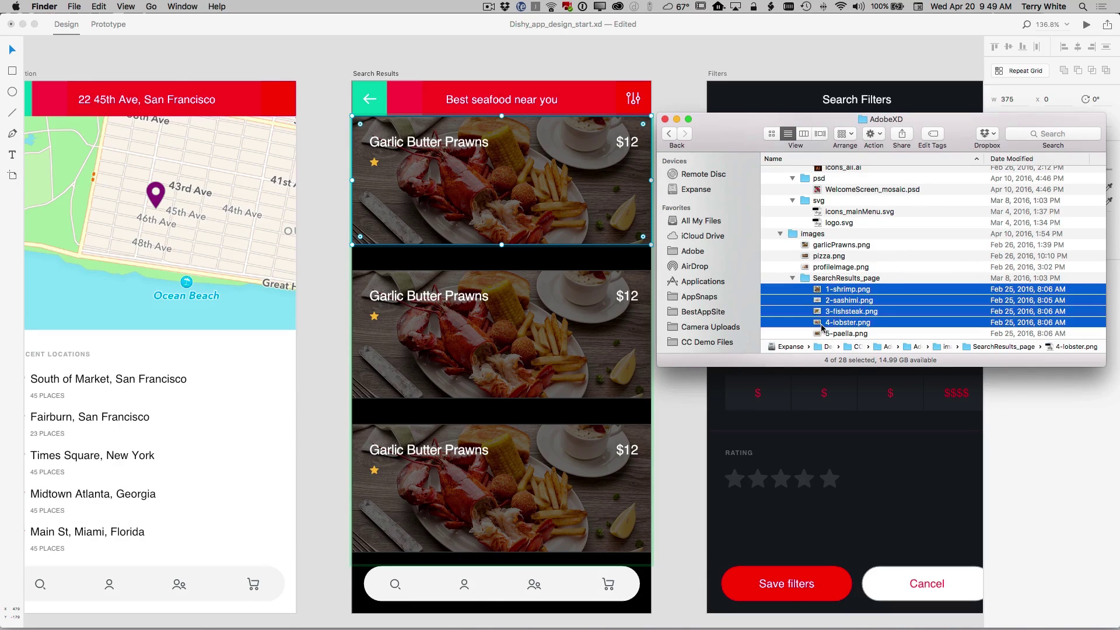
drag(841, 293, 542, 208)
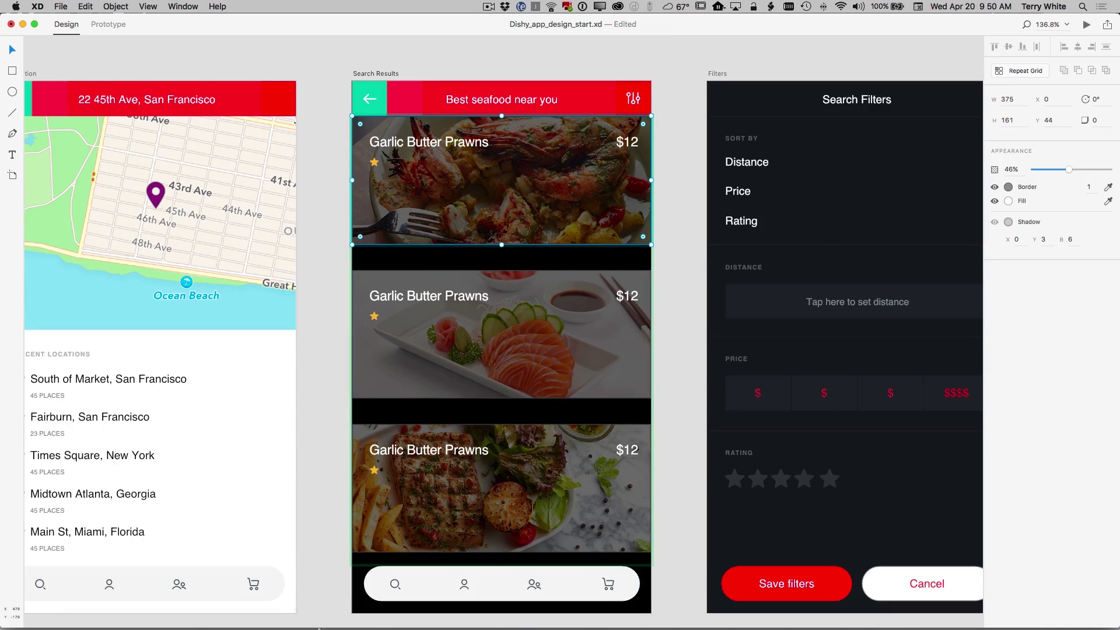
- Replace only the third dish's image with 4-lobster.png from Finder
mouse_move(266, 619)
click(65, 619)
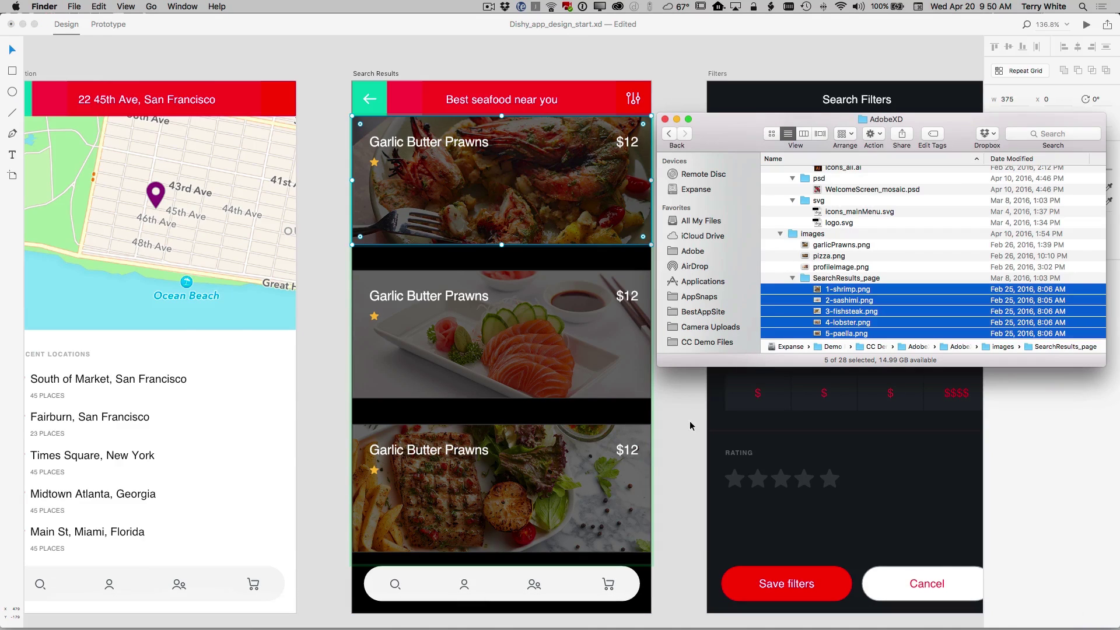
click(769, 269)
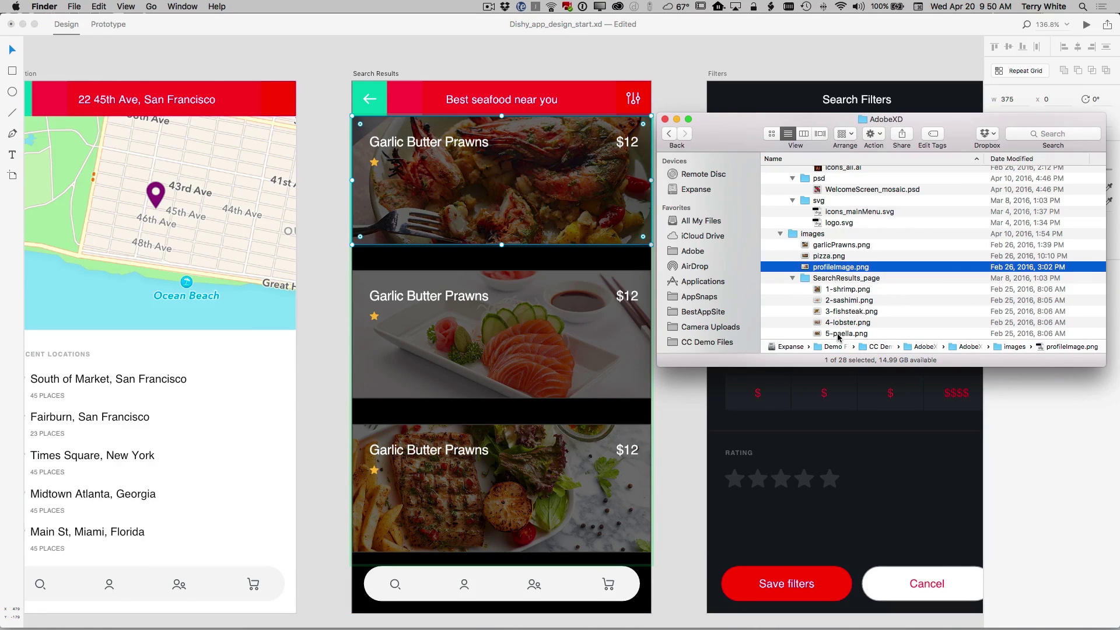
drag(843, 323, 502, 475)
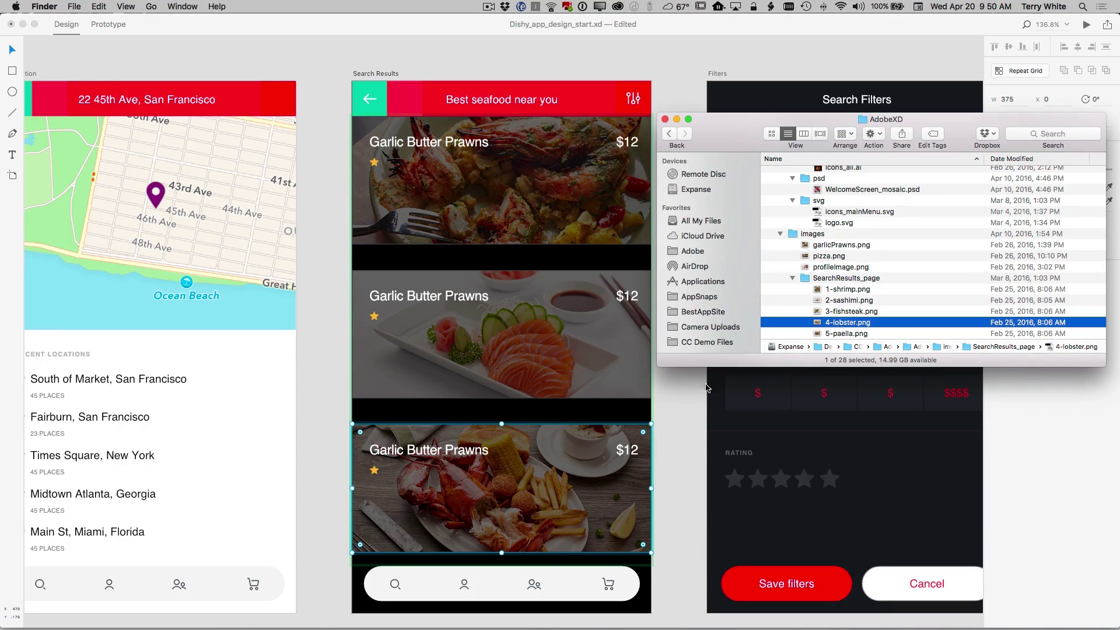
- Rename the third dish "Lobster" and set its price to $52
double_click(425, 455)
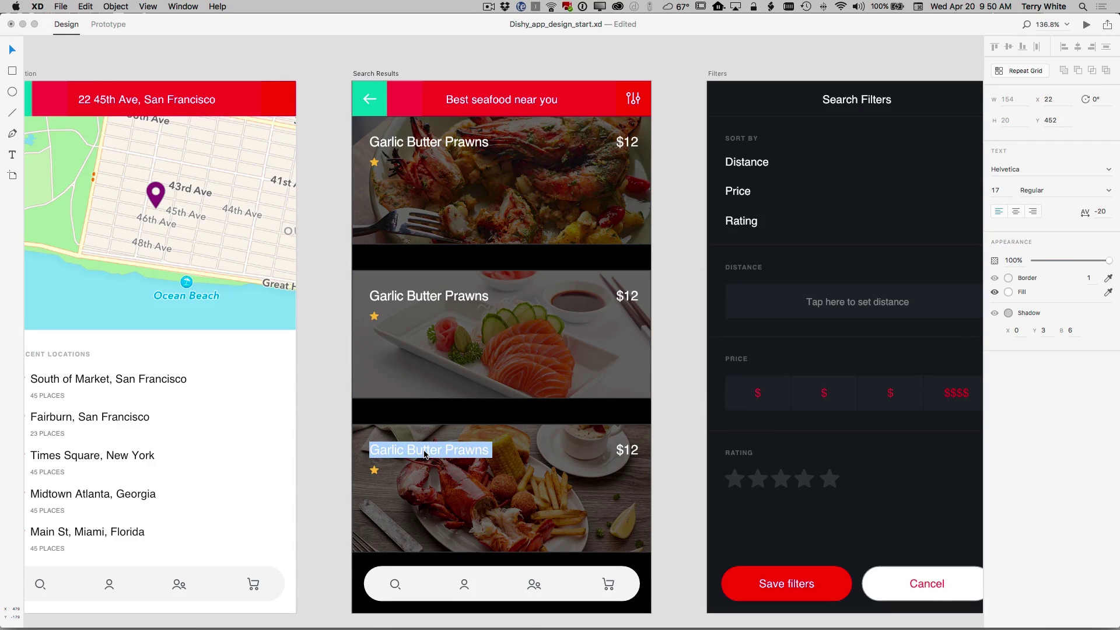
text(Lobster)
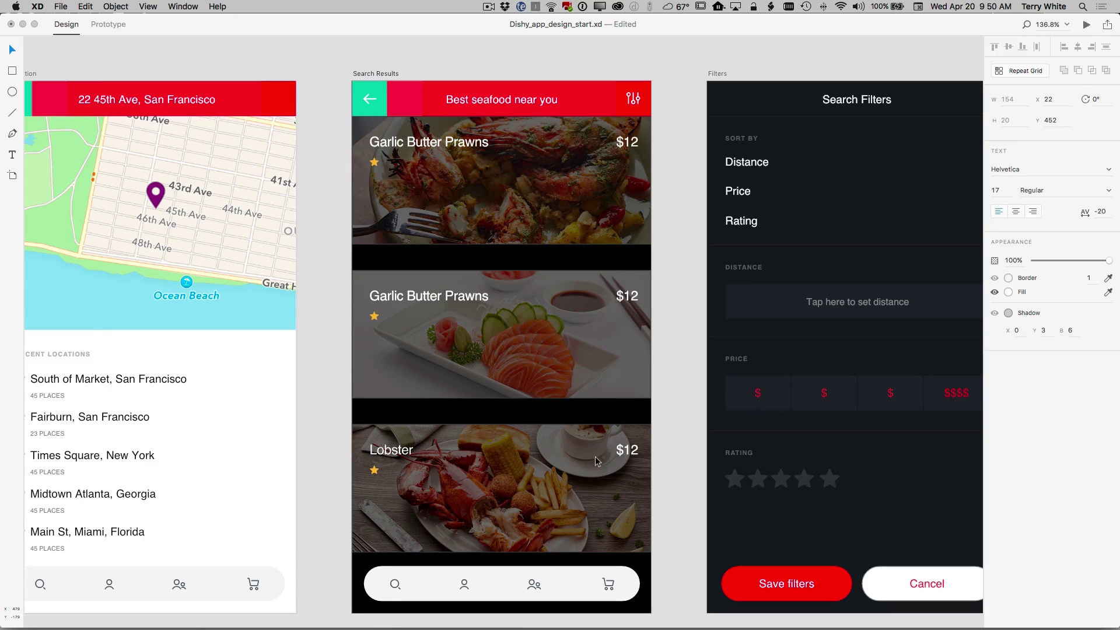
double_click(627, 451)
click(630, 450)
key(BackSpace)
text(5)
key(Escape)
- Rename the second dish "Salmon" and set its price to $22
click(448, 305)
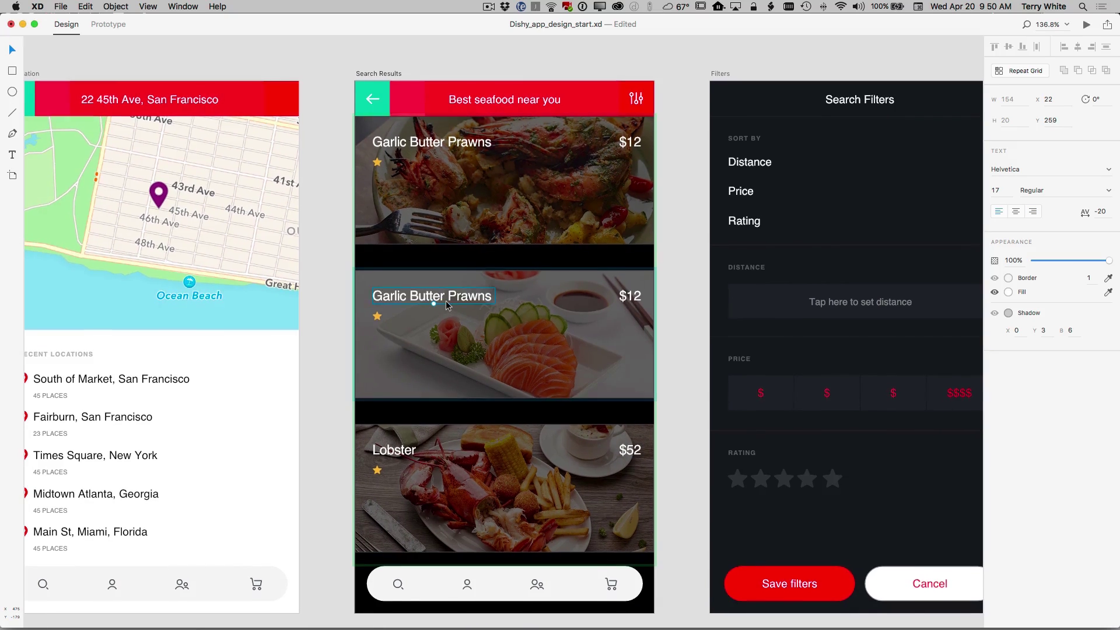
double_click(448, 297)
click(448, 299)
key(Escape)
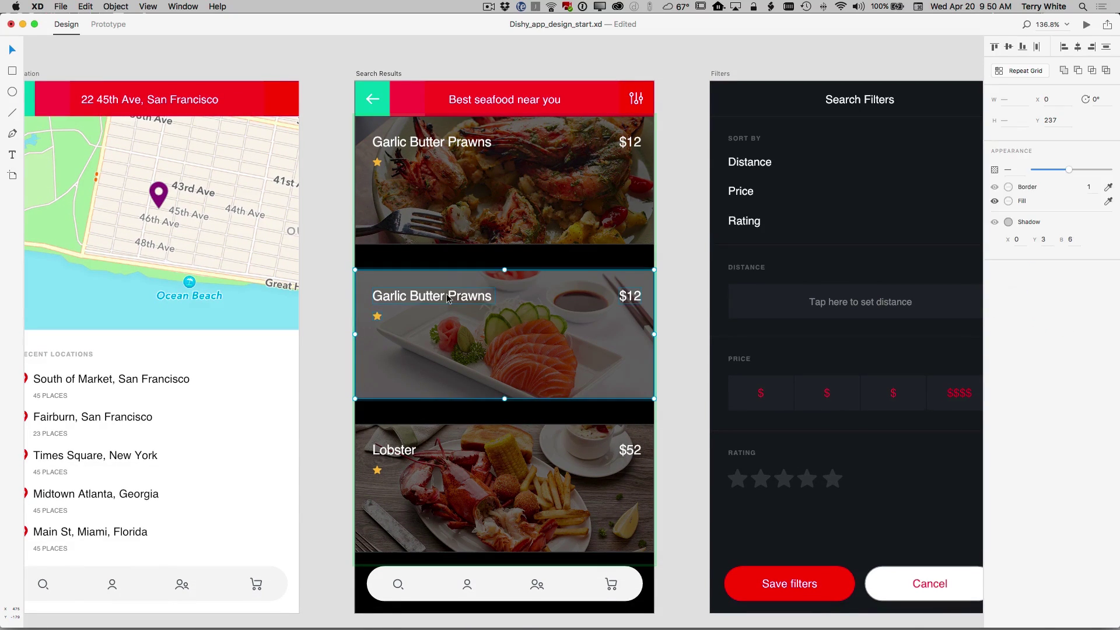
double_click(448, 298)
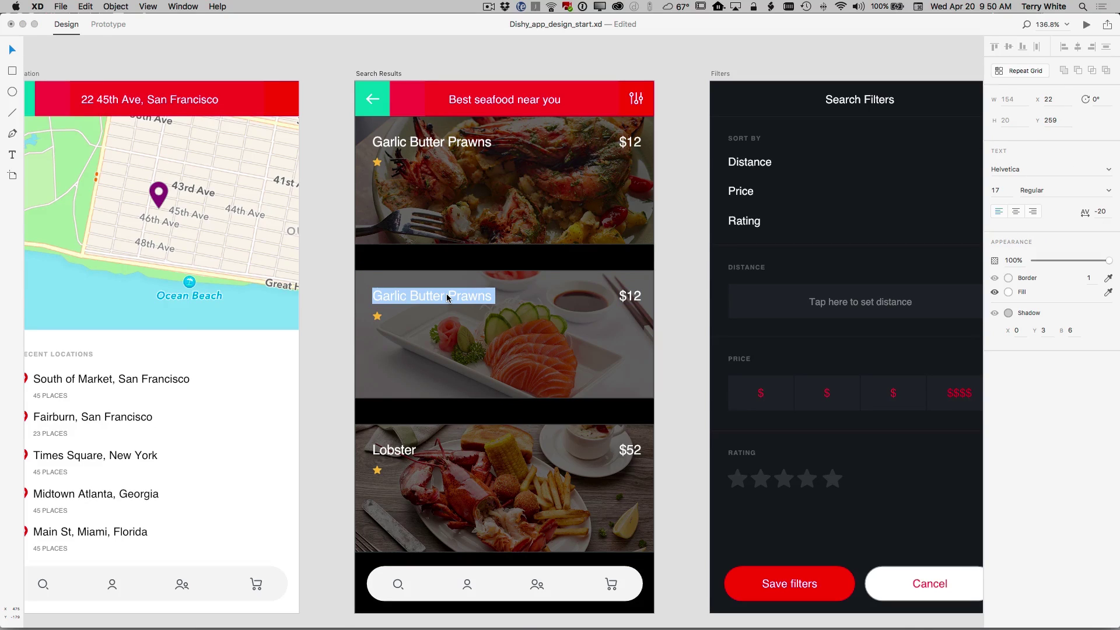
text(Salmon)
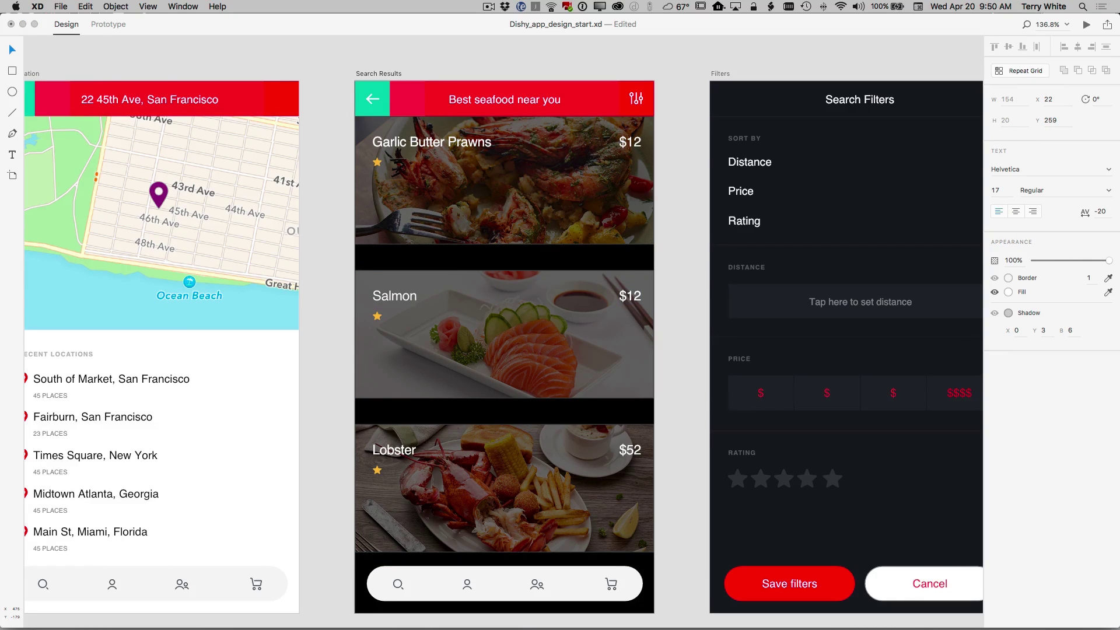
double_click(630, 296)
click(633, 297)
key(BackSpace)
text(2)
- Duplicate the star under the Lobster title into an evenly spaced row of five rating stars
click(374, 471)
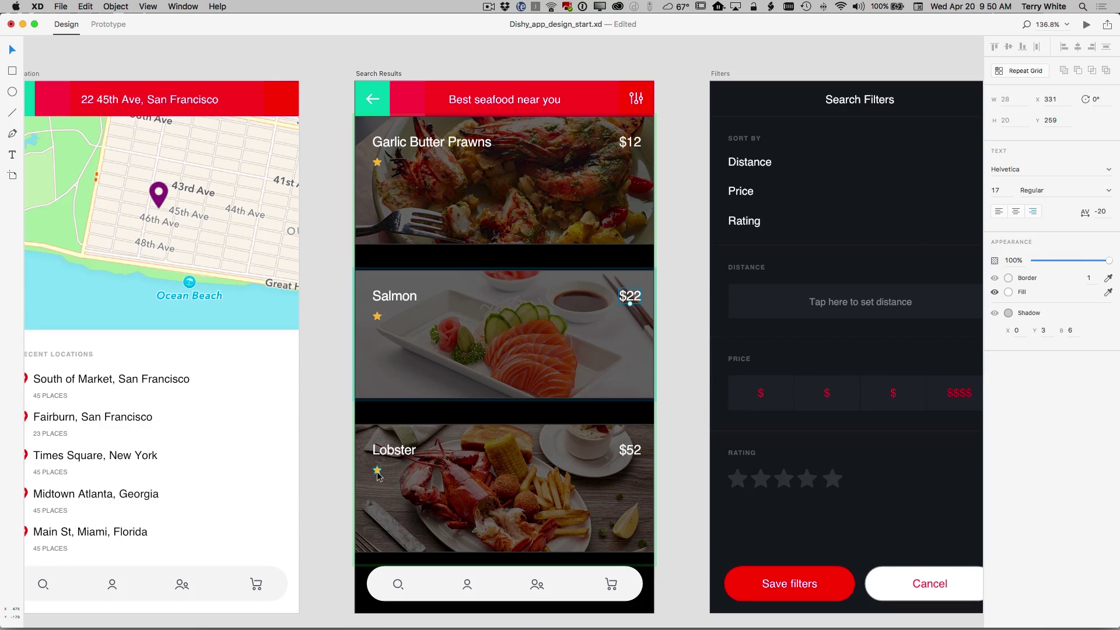
double_click(377, 472)
drag(377, 475, 425, 474)
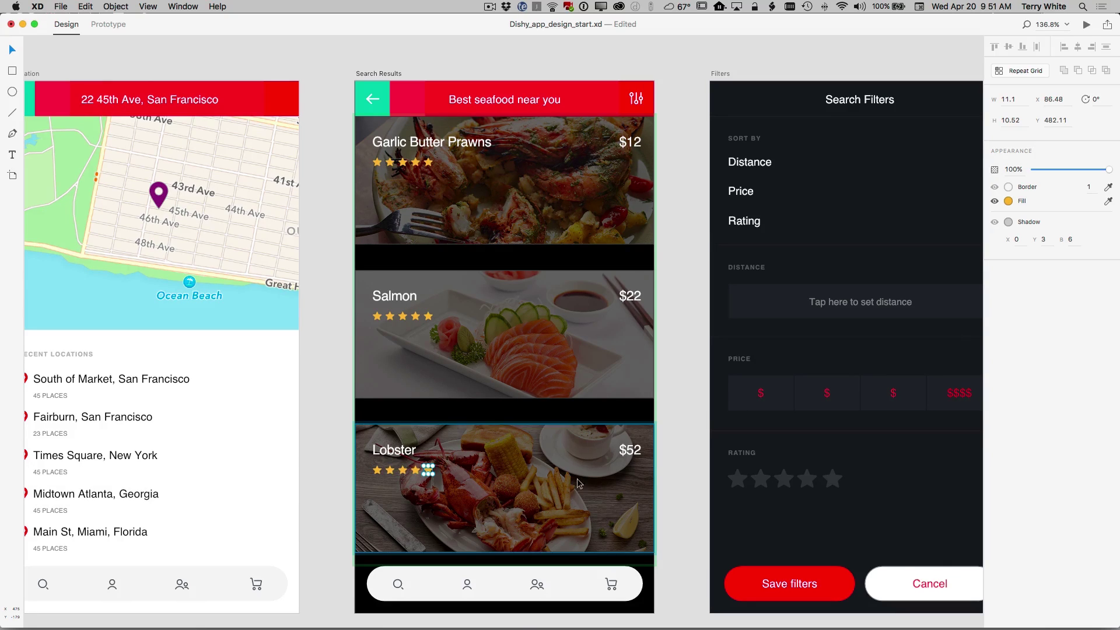
click(665, 461)
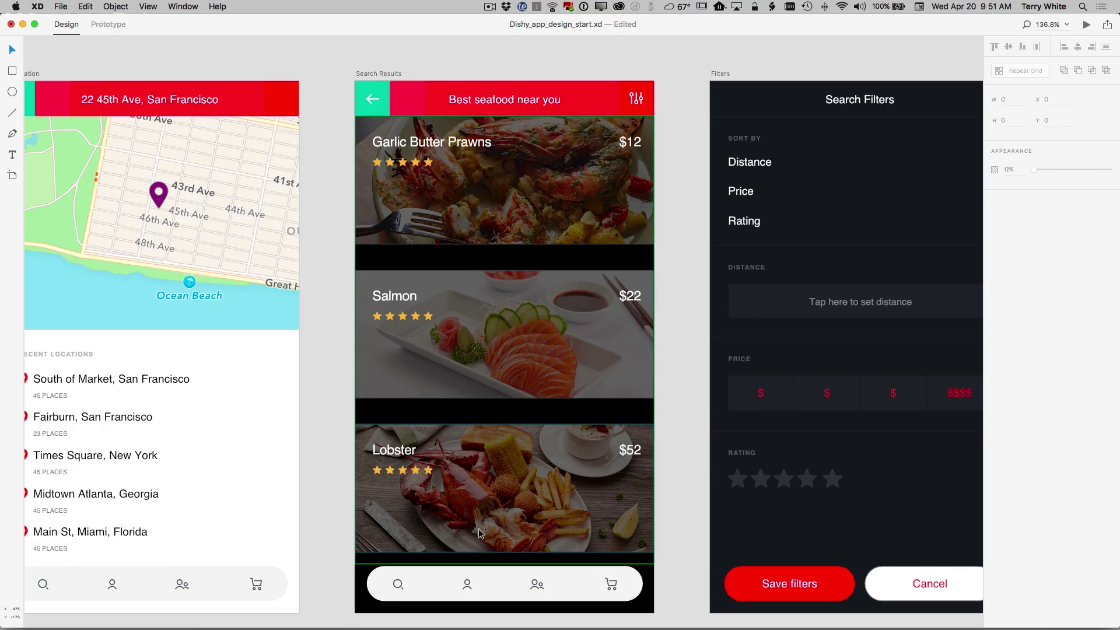
scroll(330, 481, down, 3)
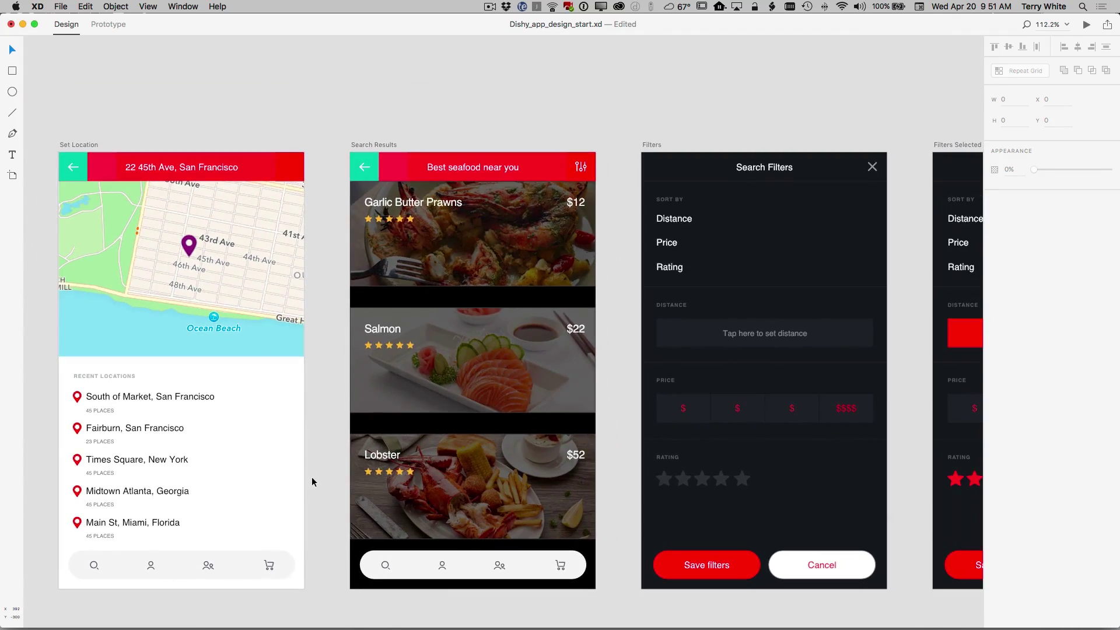
drag(320, 480, 638, 443)
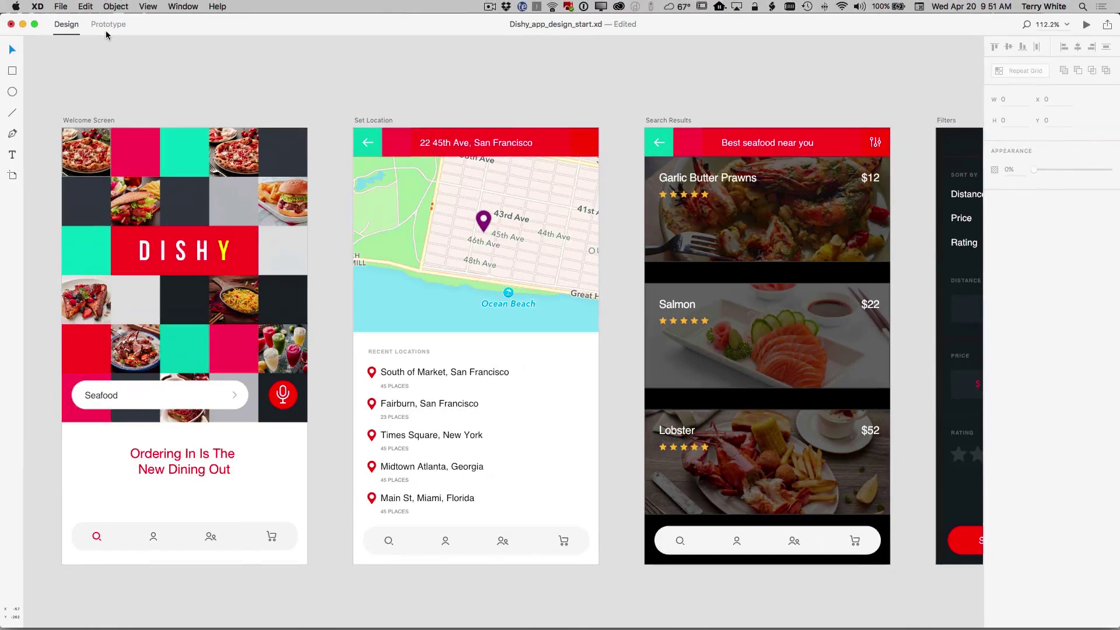
- In Prototype mode, link the Seafood search arrow on Welcome Screen to Set Location with a Slide Left, Ease Out, 0.2 s transition
click(107, 26)
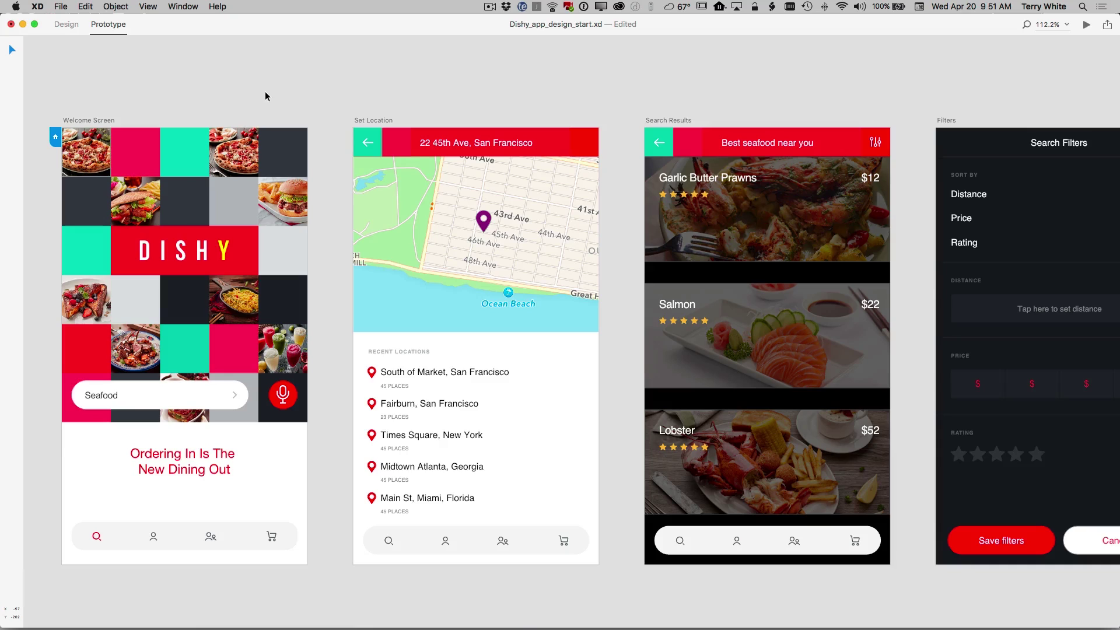
click(235, 398)
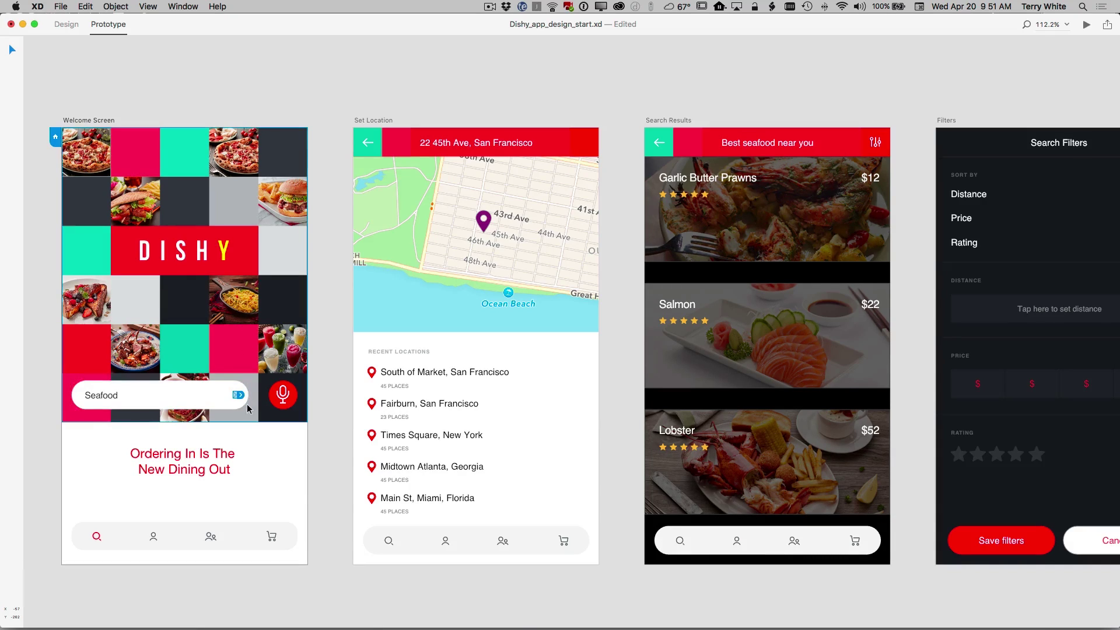
drag(239, 396, 353, 344)
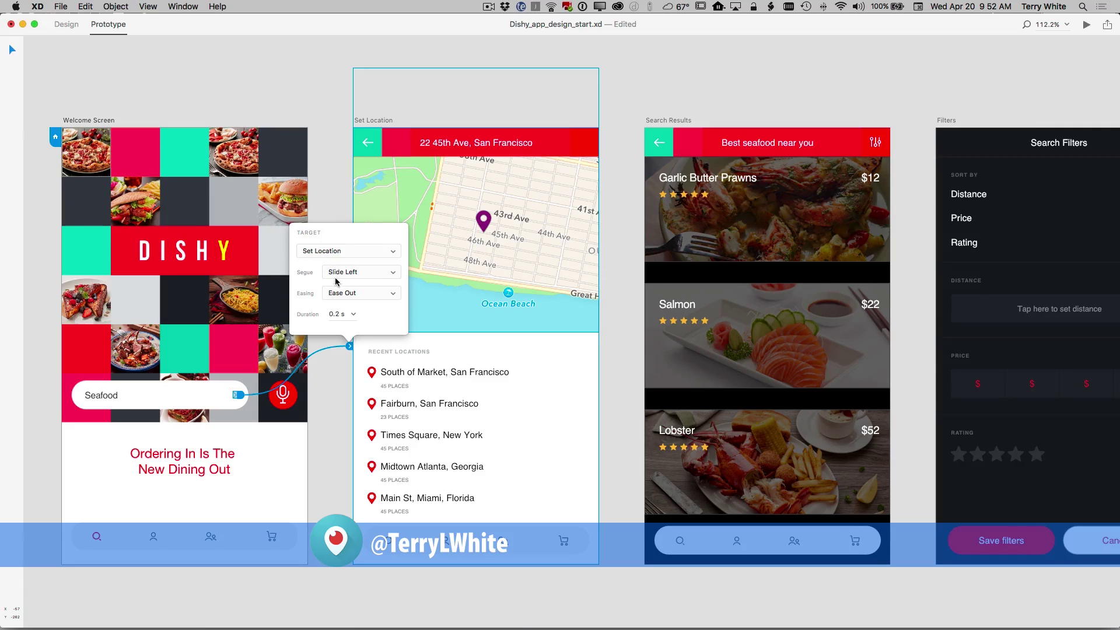
click(366, 276)
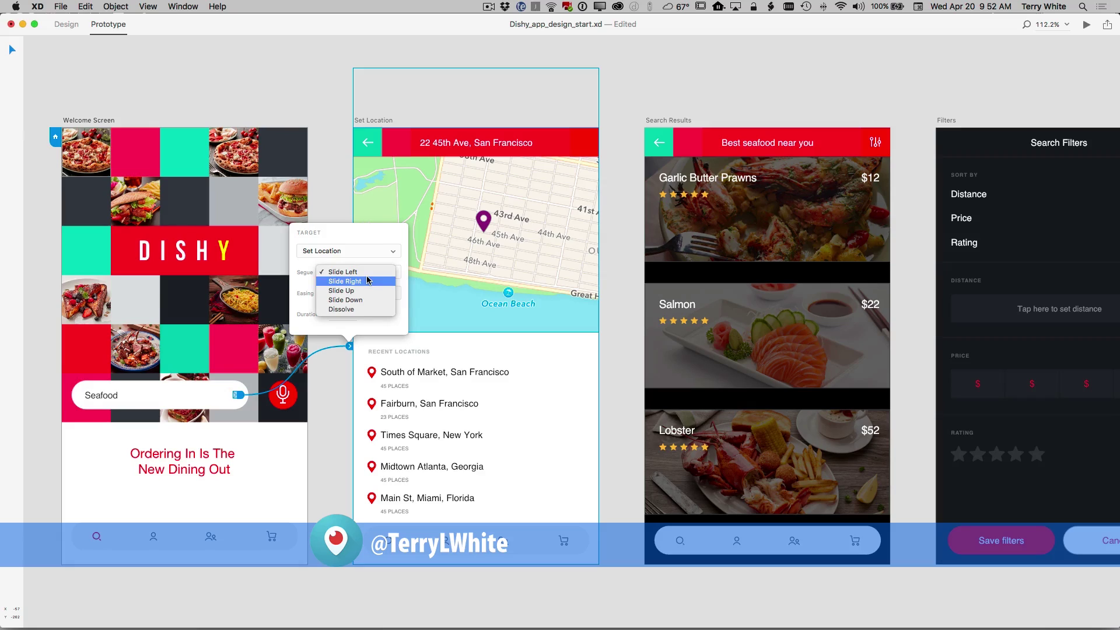
click(373, 234)
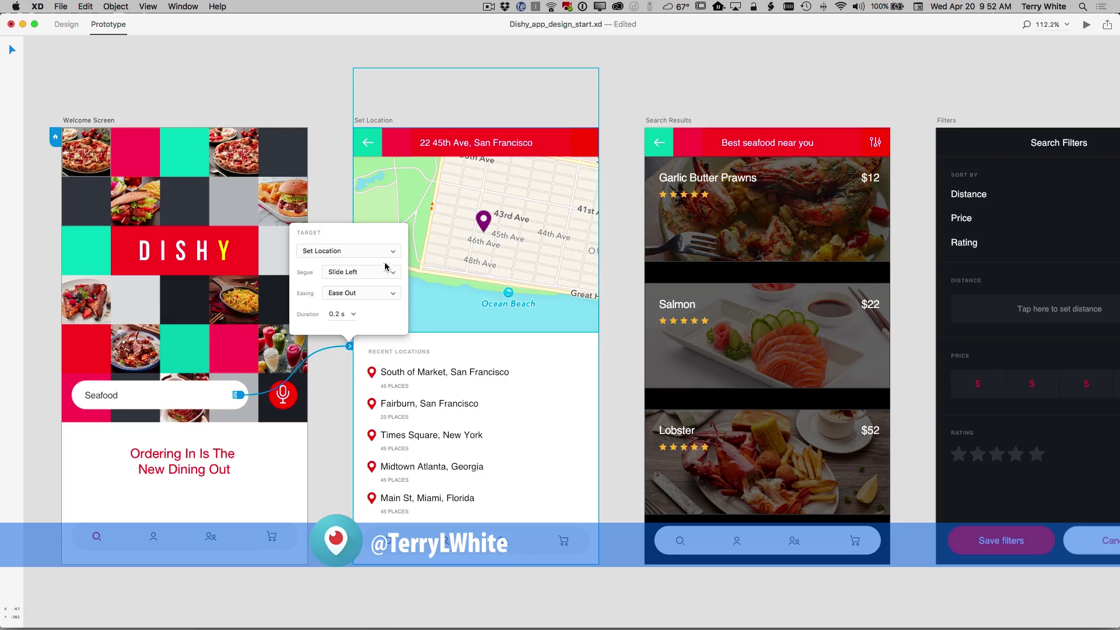
click(332, 205)
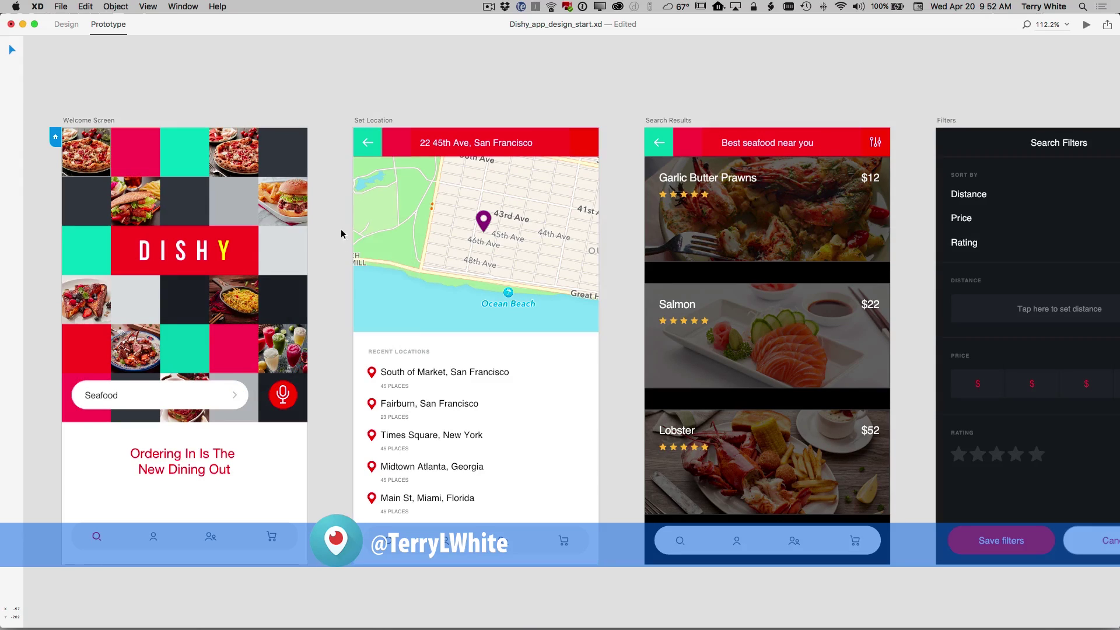
- Preview the prototype and follow the Seafood arrow to Set Location, keeping the preview window clear of the Set Location artboard
click(1085, 27)
drag(468, 119, 686, 99)
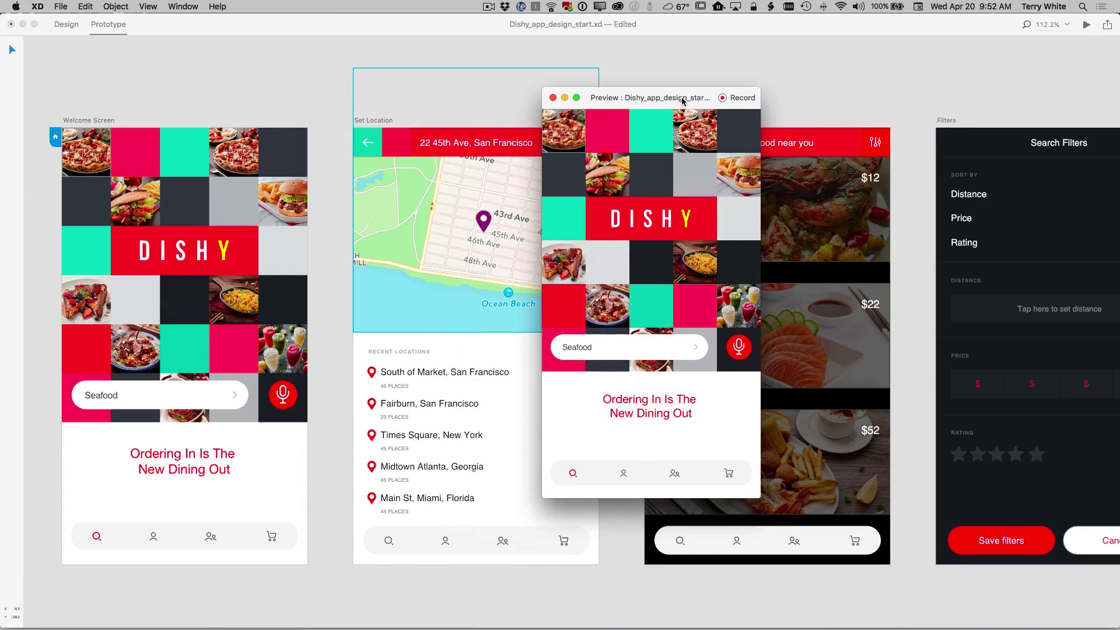
click(697, 351)
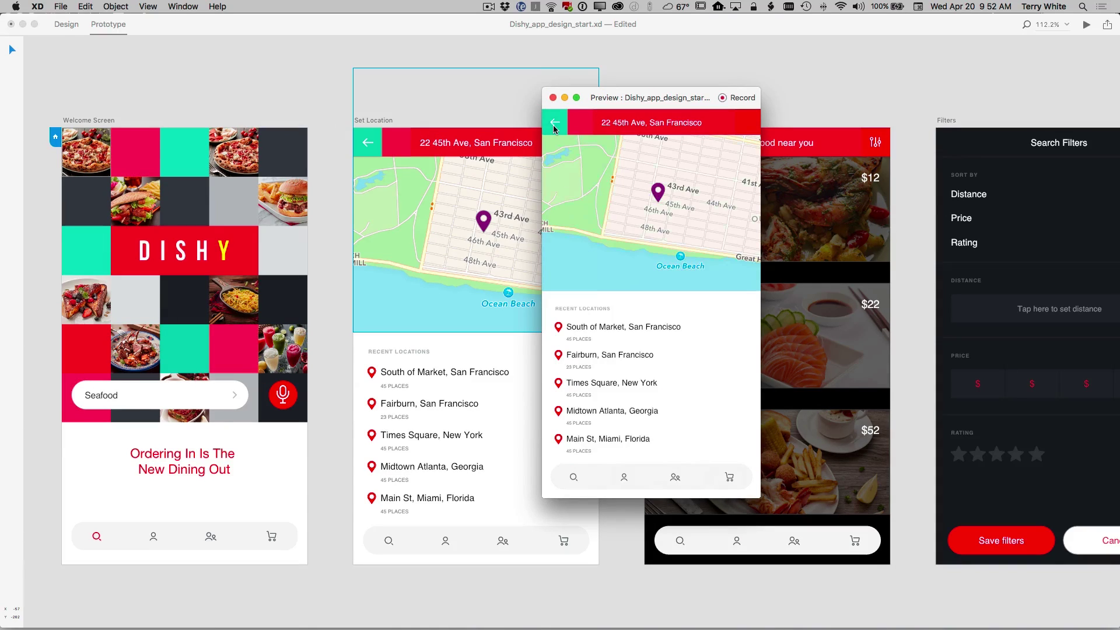
drag(601, 99, 799, 91)
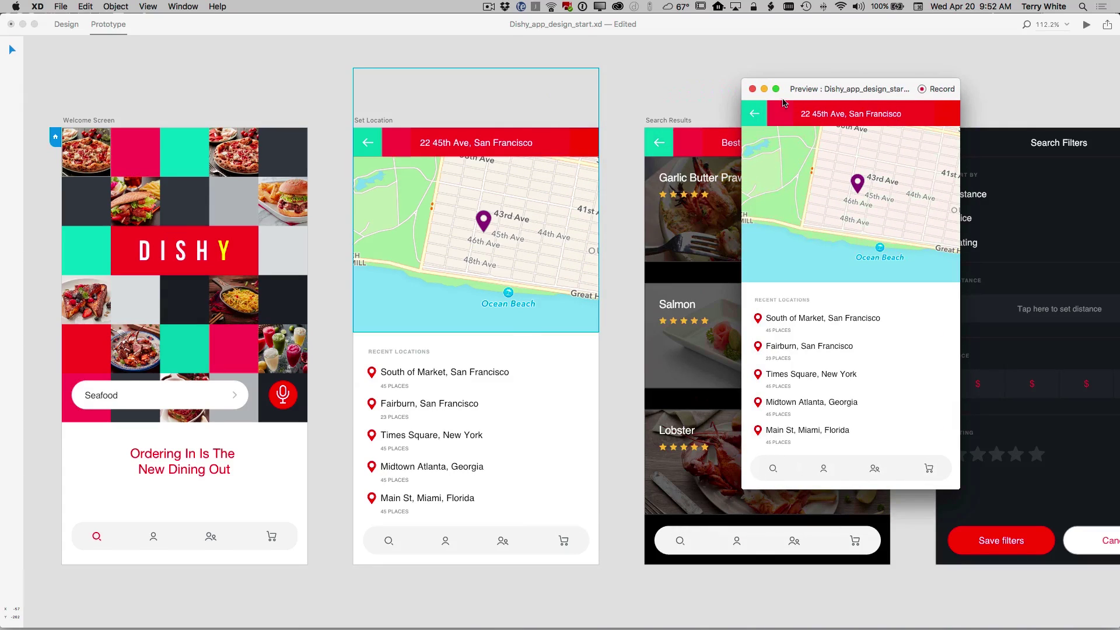
- Link the back arrow on Set Location to Welcome Screen with a Slide Right, Ease Out, 0.2 s transition
click(366, 144)
click(366, 146)
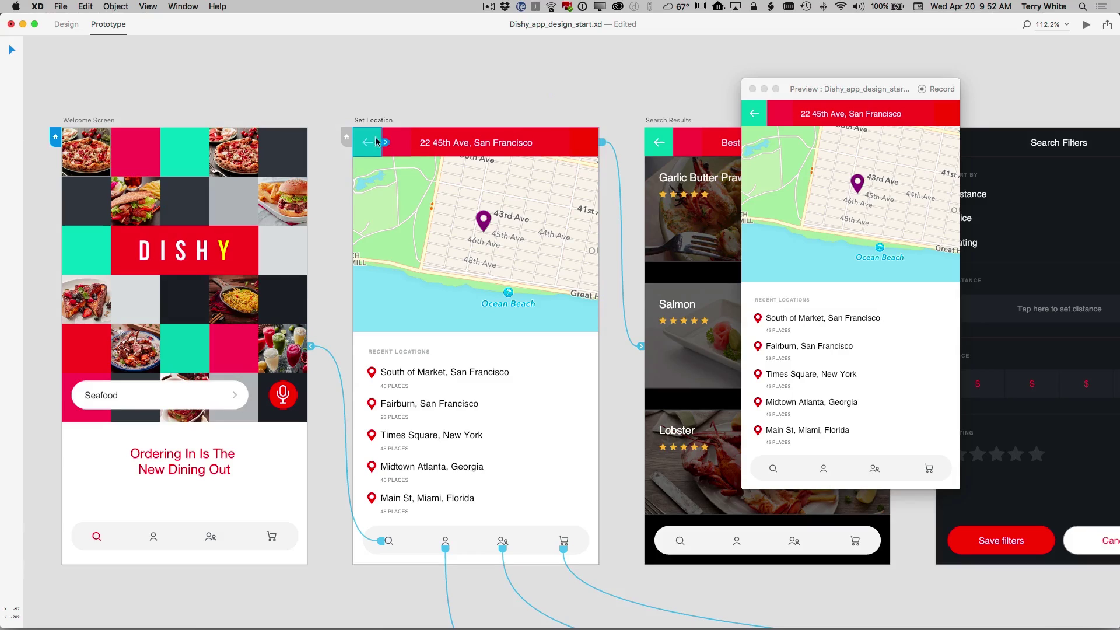
drag(385, 144, 224, 243)
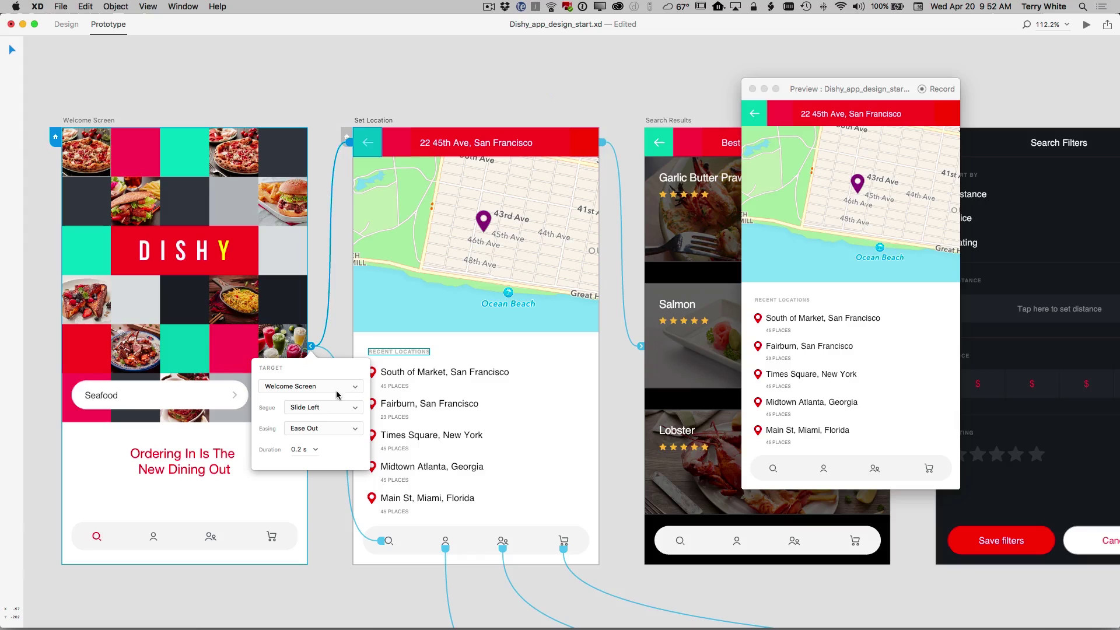
click(320, 410)
click(320, 416)
click(335, 336)
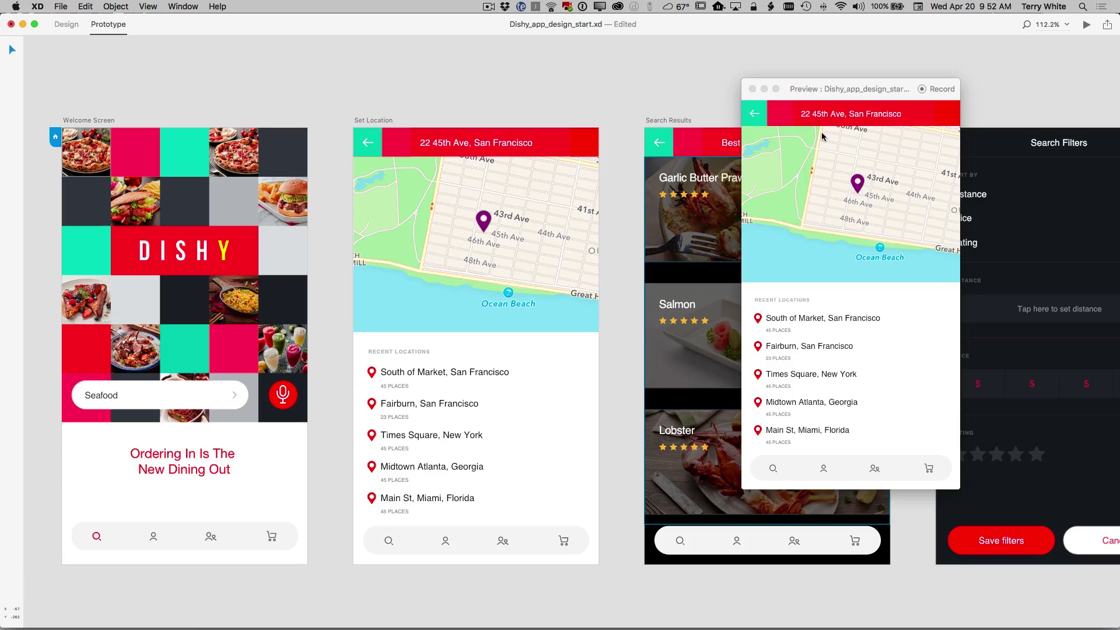
- Test the back arrow and Seafood arrow links between Set Location and Welcome Screen in the preview
click(757, 114)
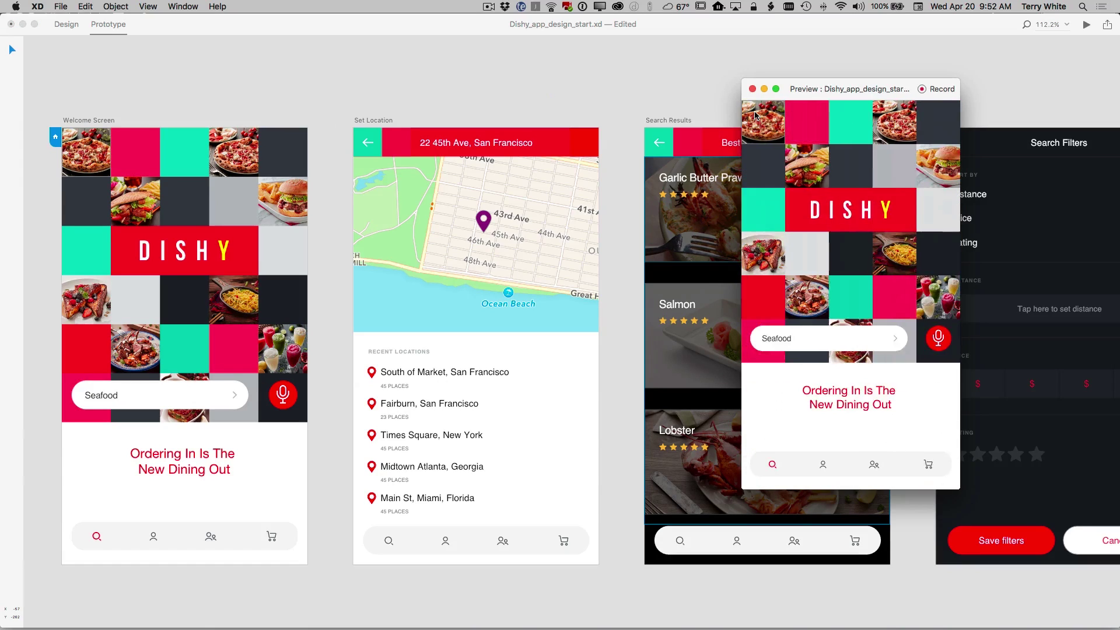
click(895, 337)
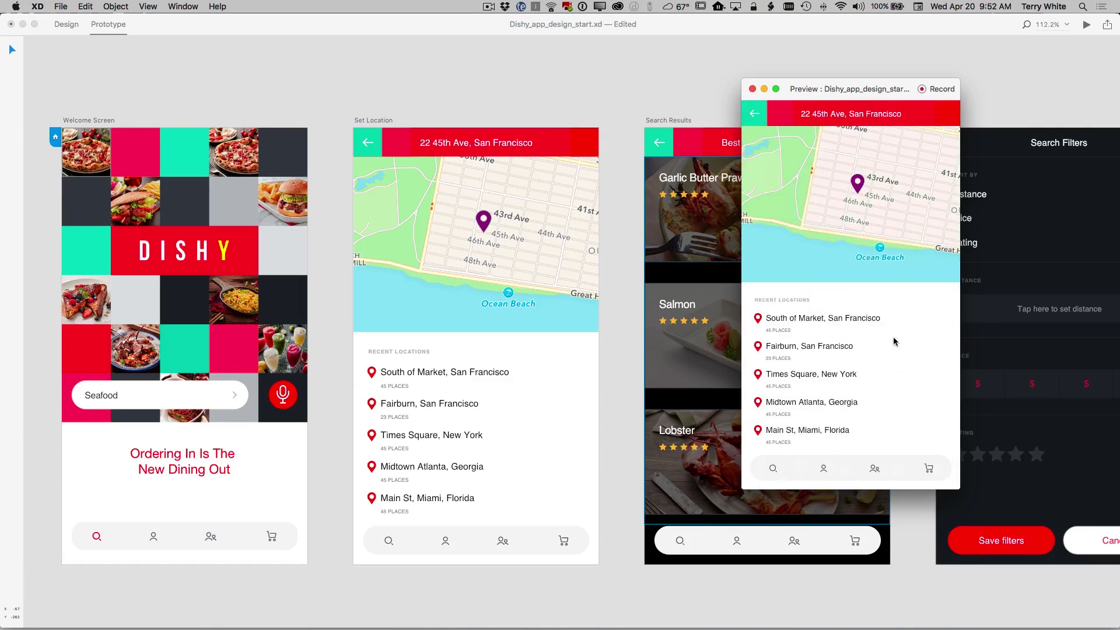
click(754, 115)
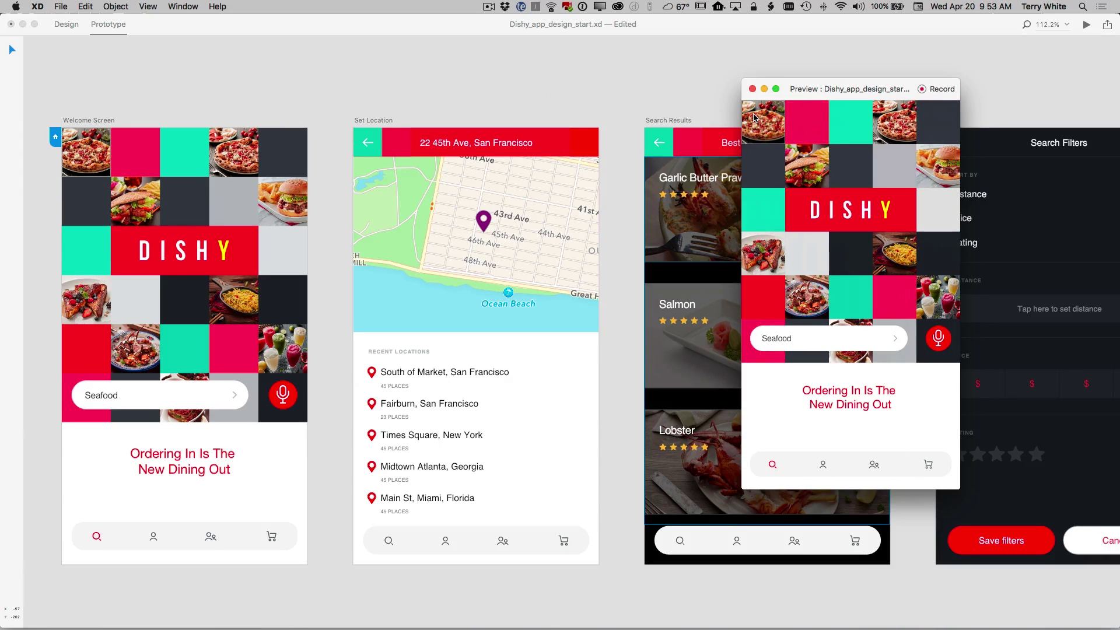
- Record a preview walkthrough from Welcome Screen through Set Location to Search Results and back
drag(827, 89, 522, 85)
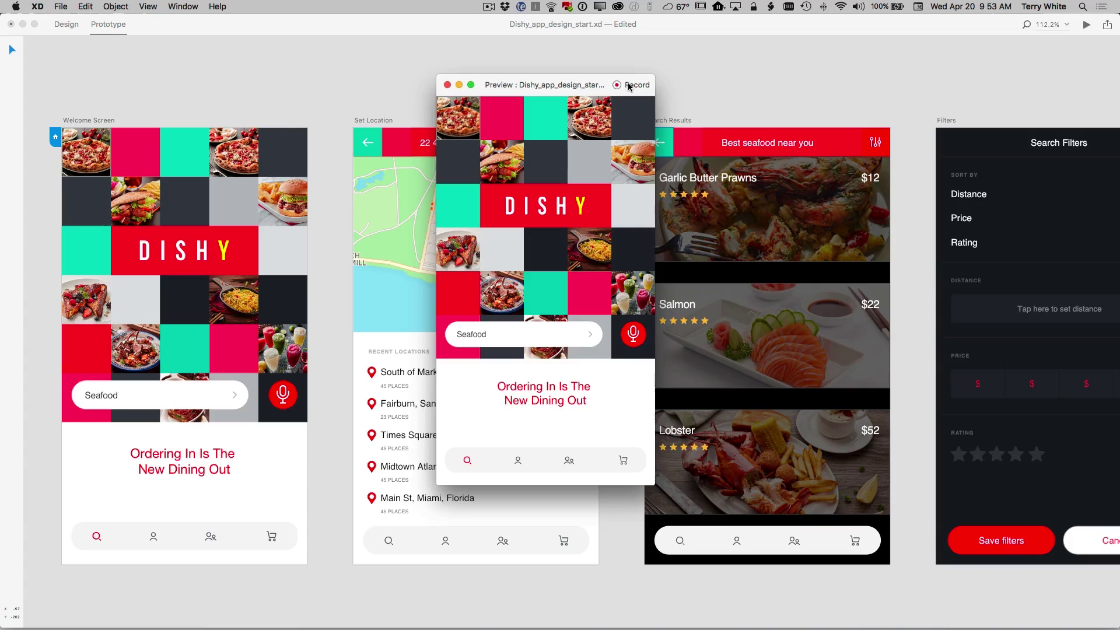
click(629, 86)
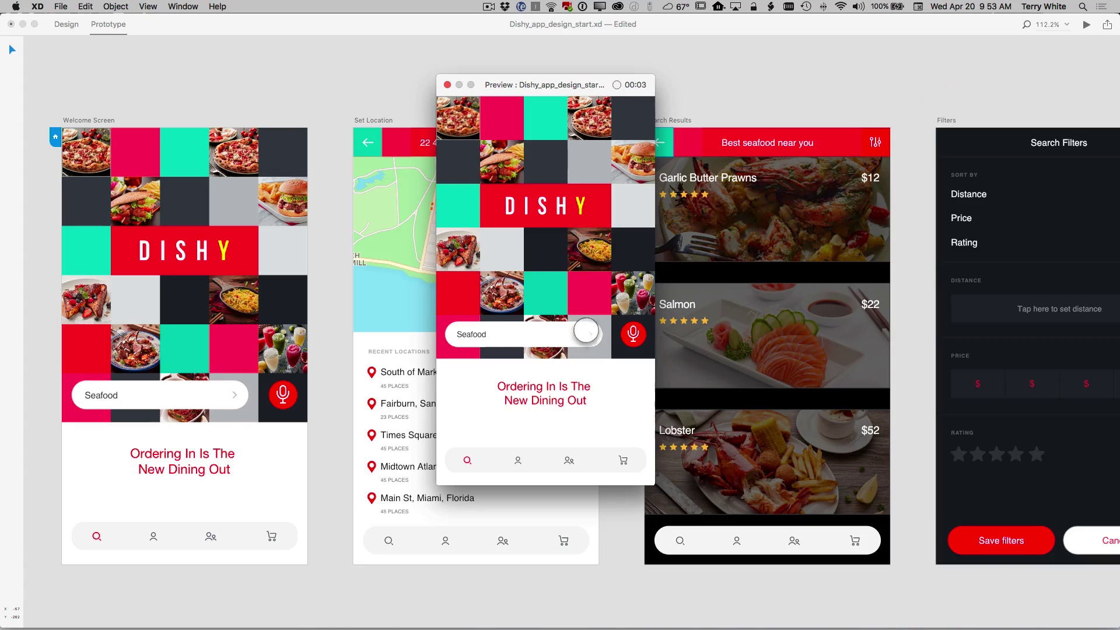
click(591, 334)
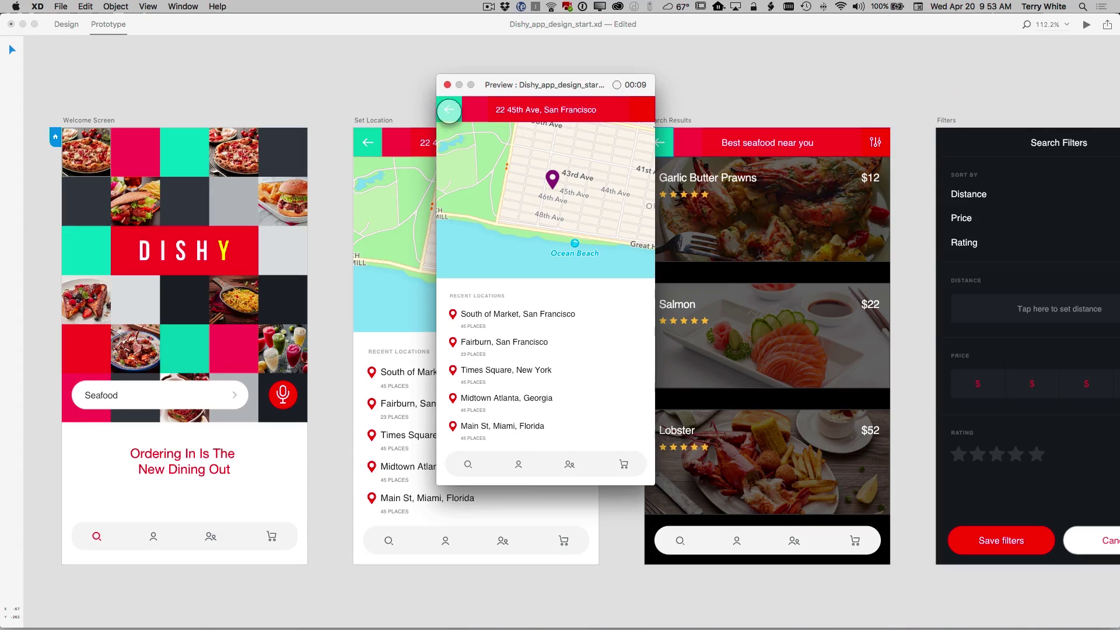
click(456, 118)
click(586, 335)
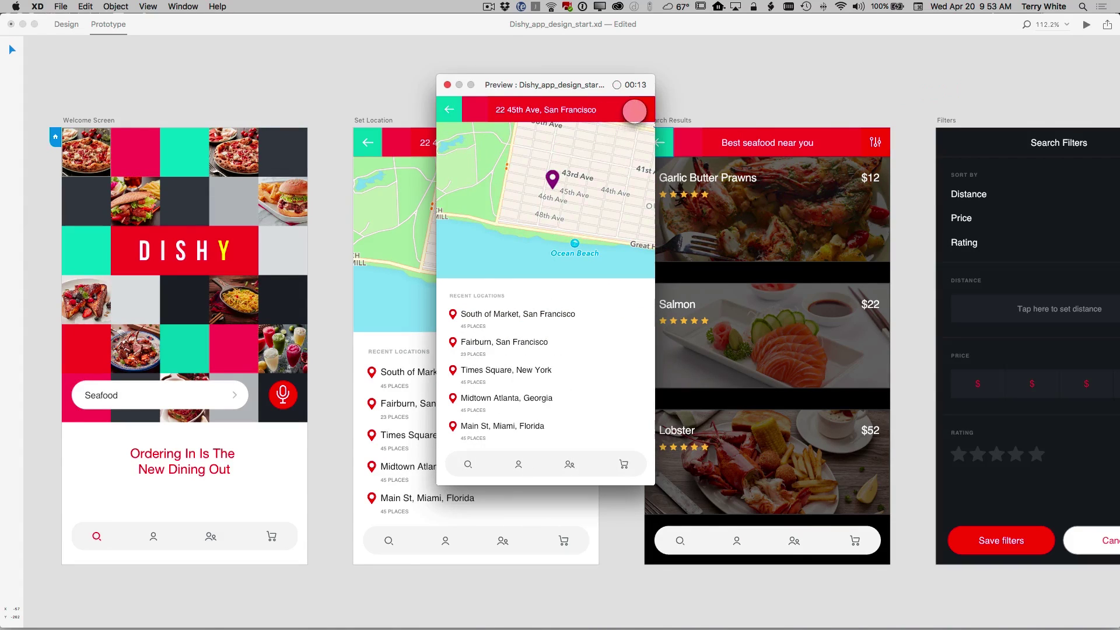
click(634, 115)
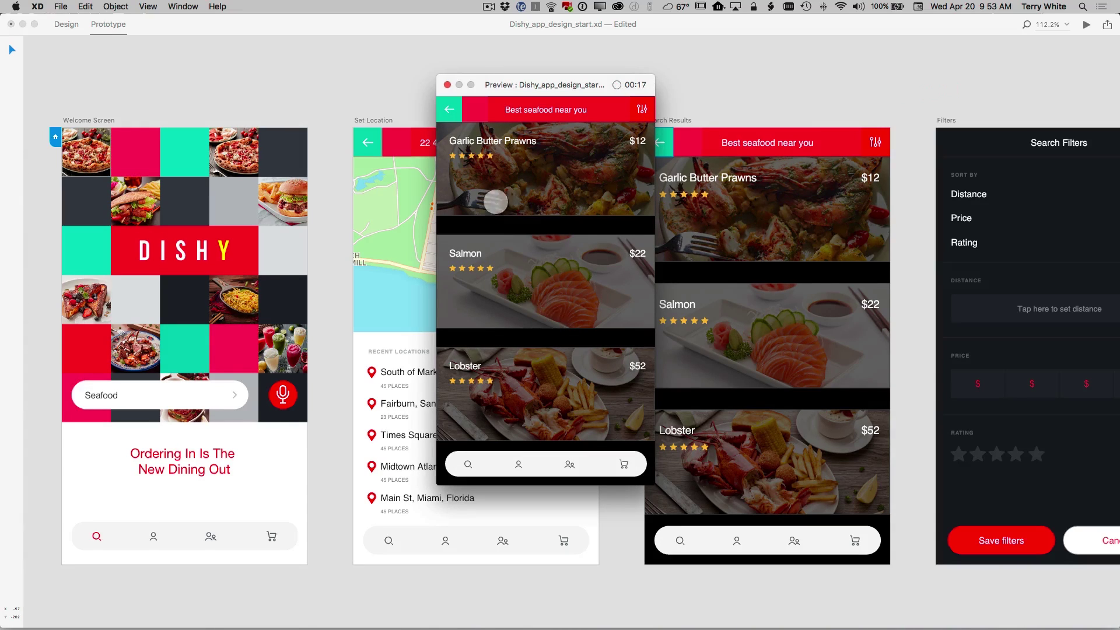
click(449, 110)
click(448, 110)
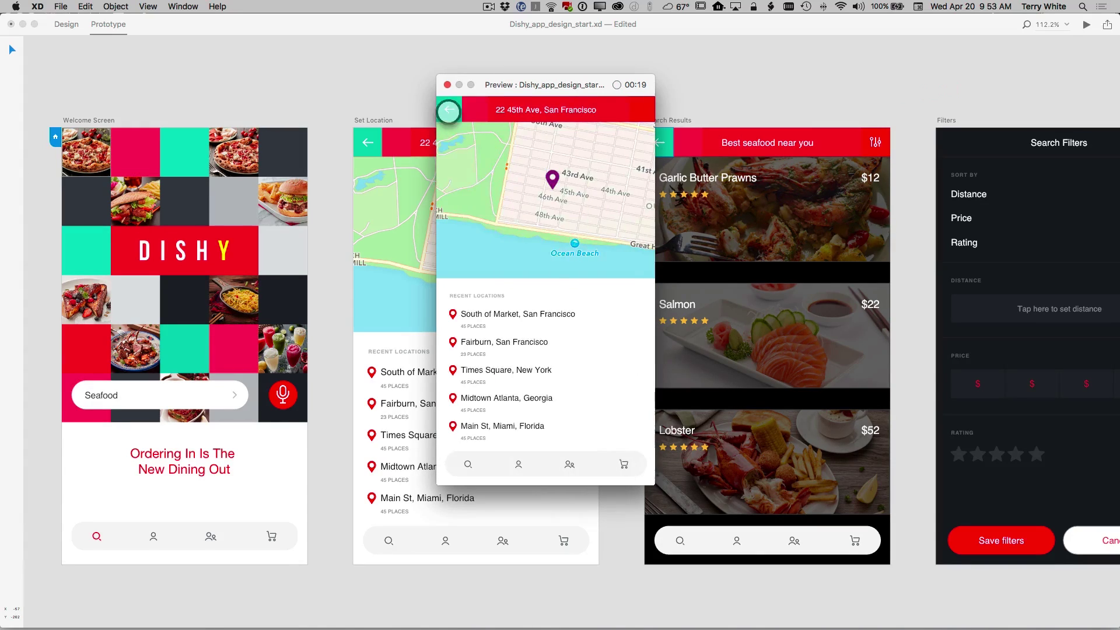
- Stop the recording, save it as Dishy_app_design_start, and close the preview
click(620, 88)
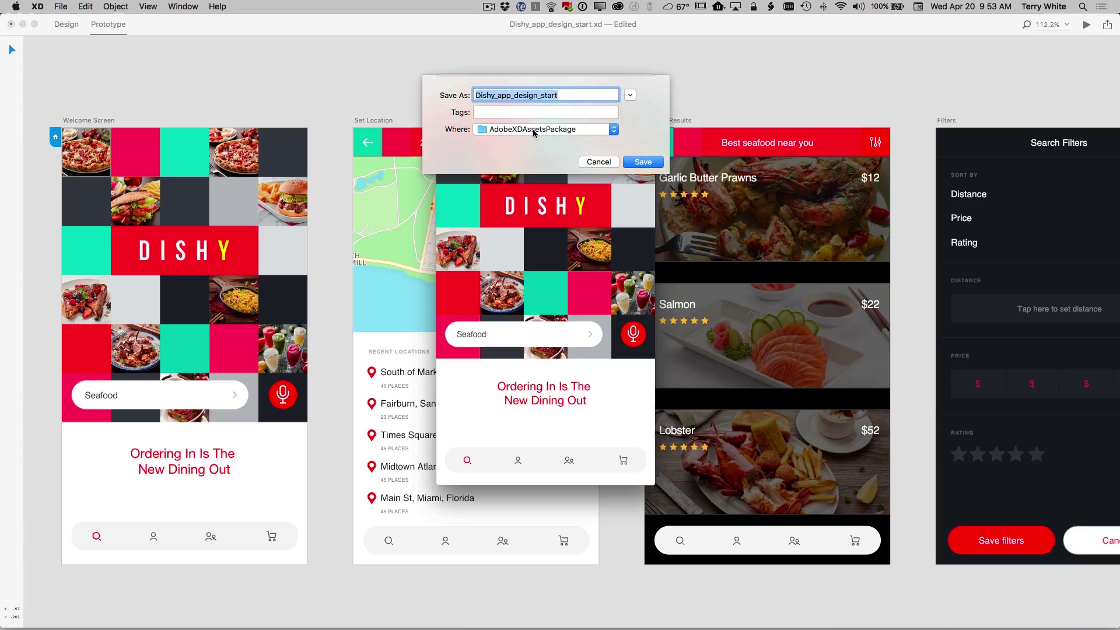
click(533, 133)
click(636, 165)
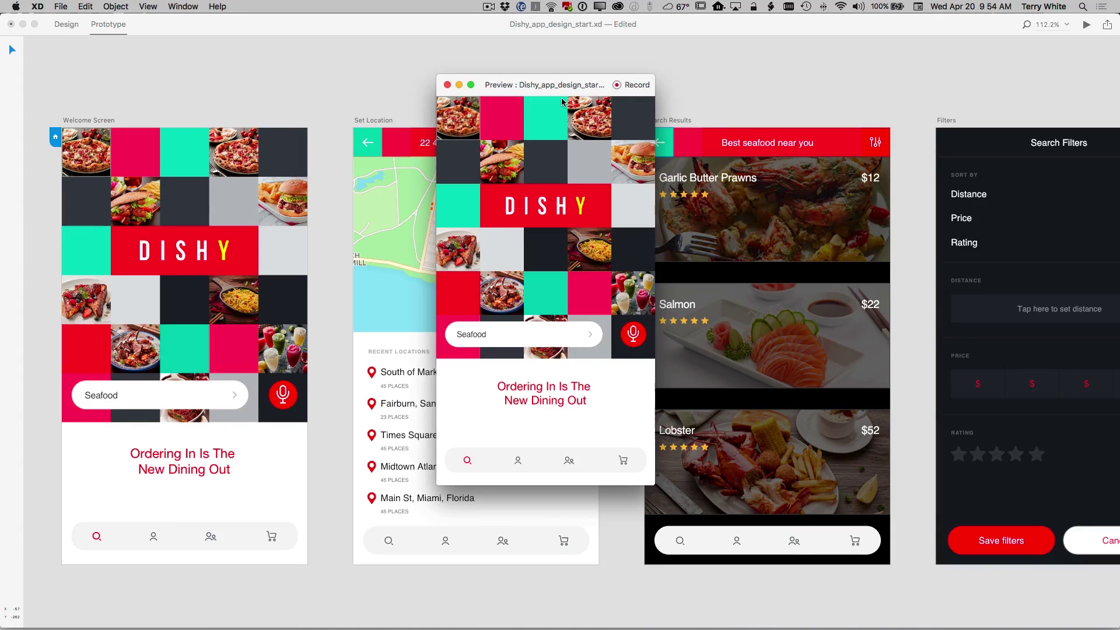
click(447, 85)
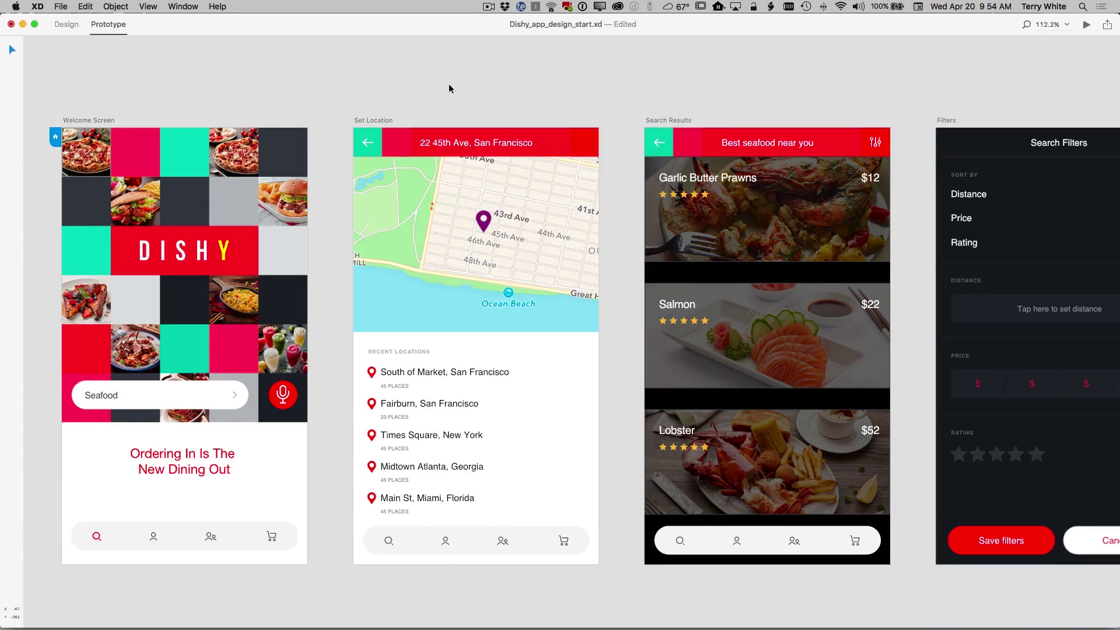
- Create an online share link for Dishy_app_design_start, using the pizza photo from Finder as its icon
click(1107, 27)
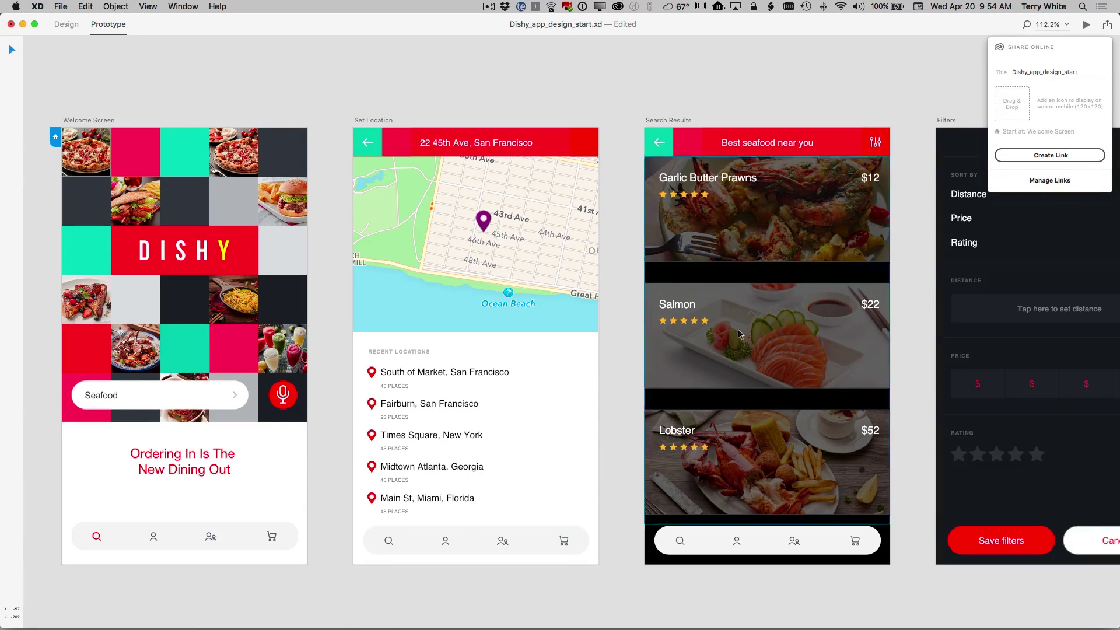
mouse_move(117, 628)
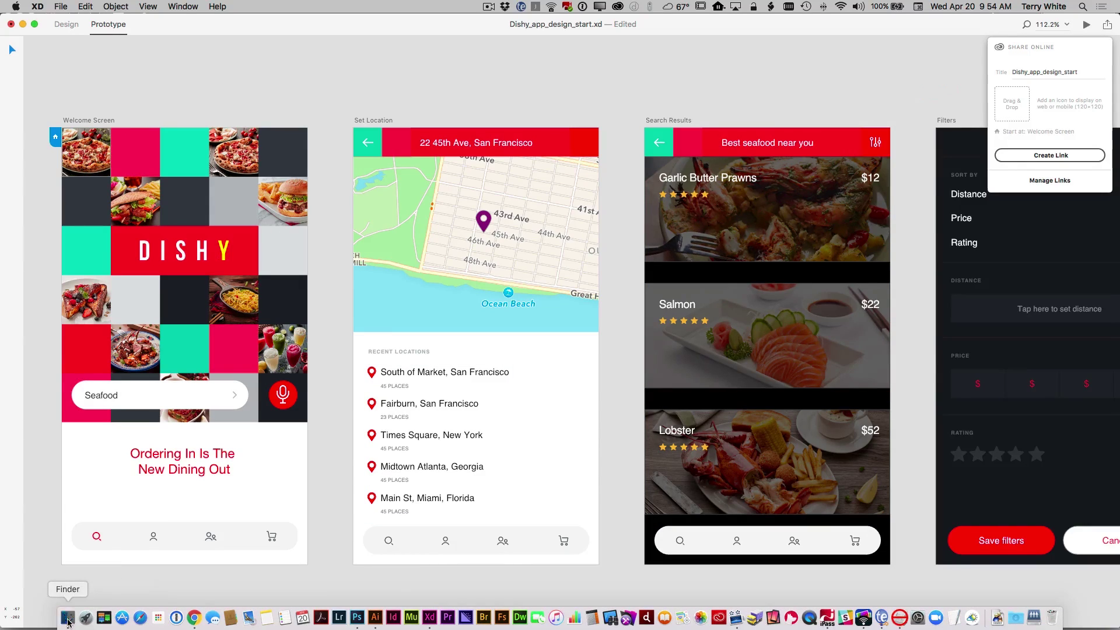
click(68, 617)
drag(937, 119, 845, 255)
drag(733, 398, 1011, 111)
click(1084, 52)
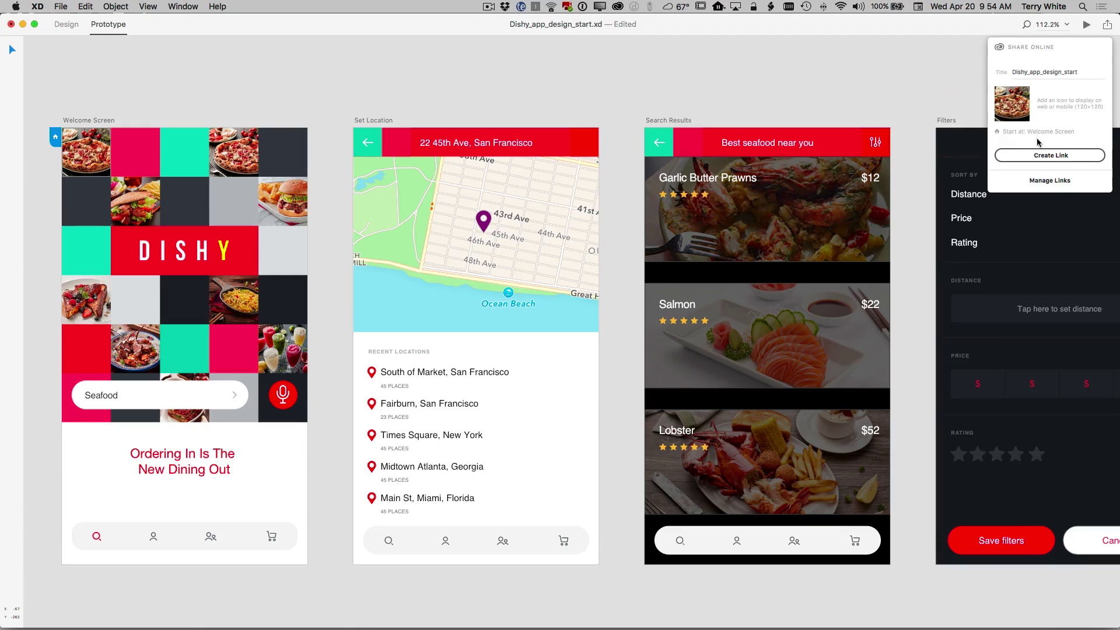
click(1044, 156)
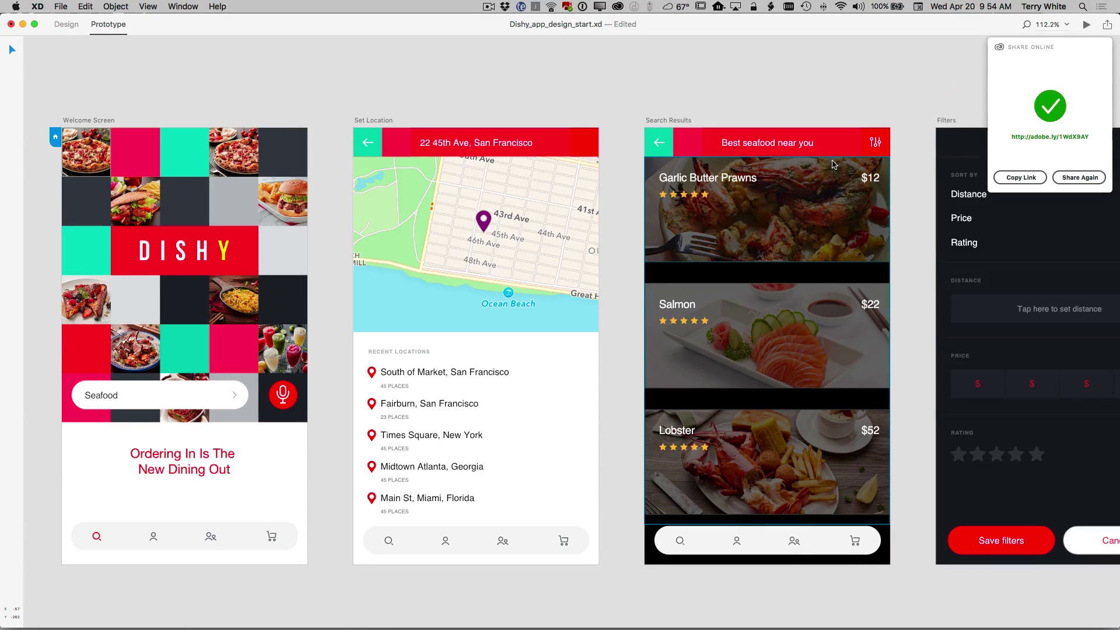
- Open the shared link in the browser and walk through Set Location, Search Results and the My Stuff profile screen
click(1051, 137)
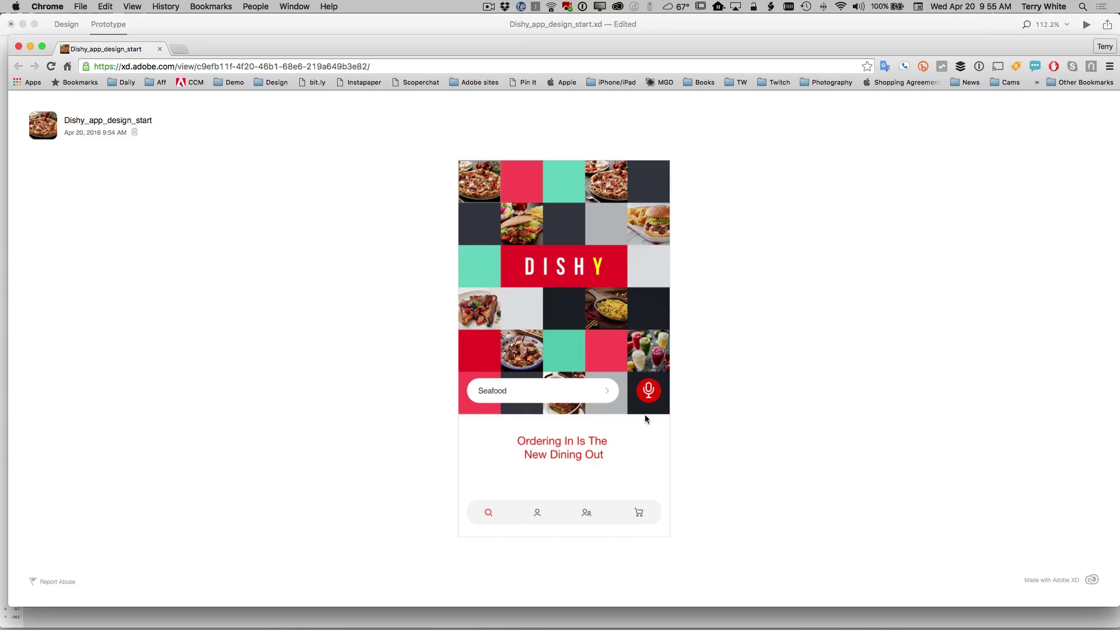
click(611, 395)
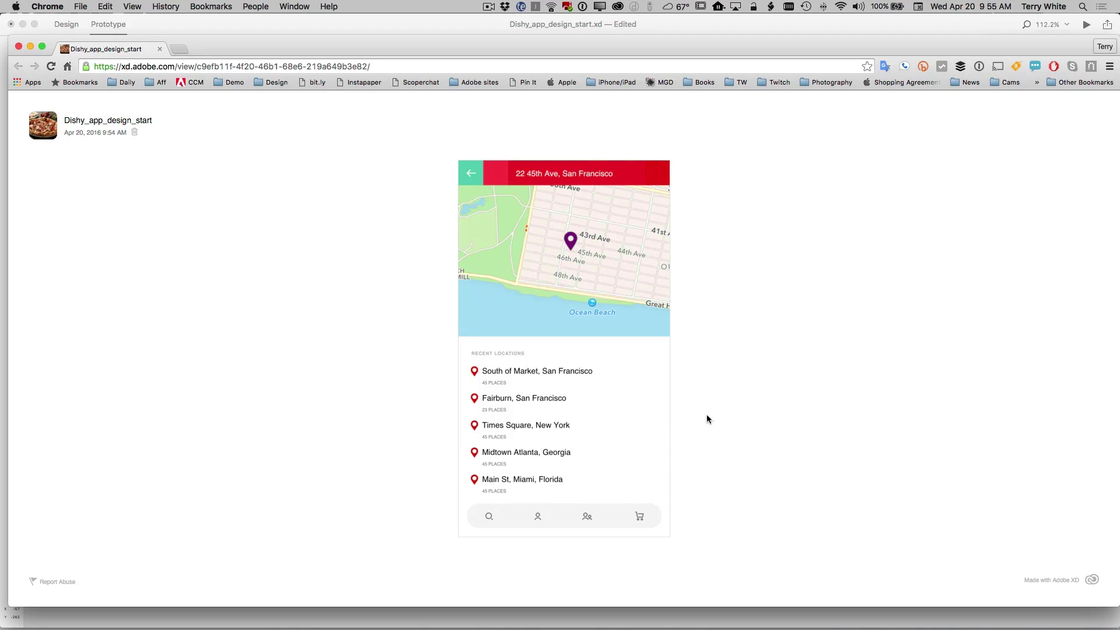
click(659, 176)
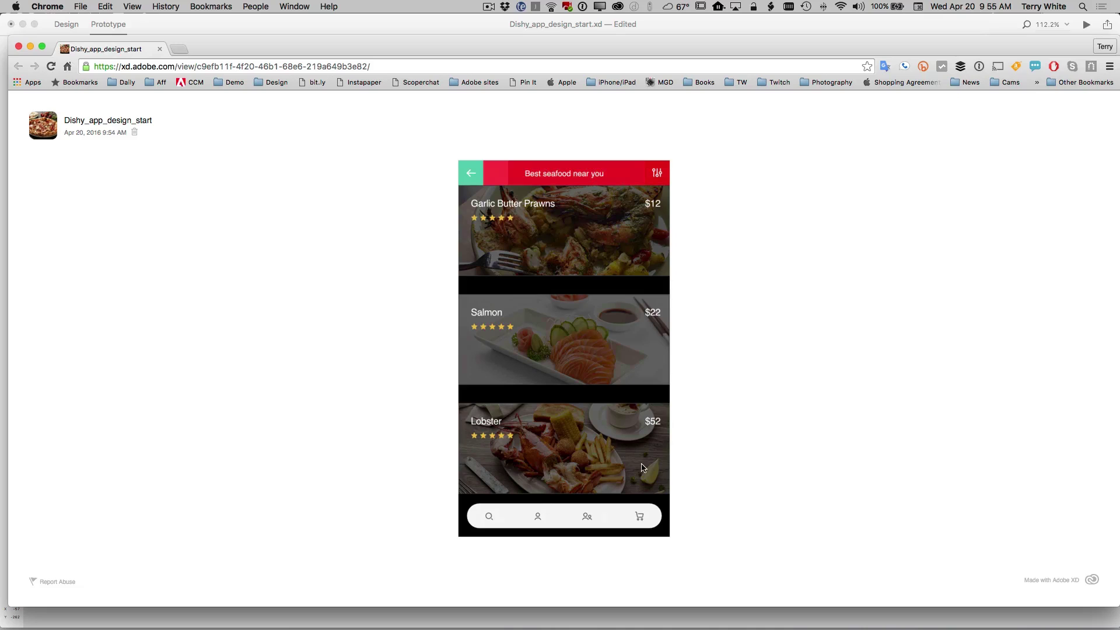
click(538, 519)
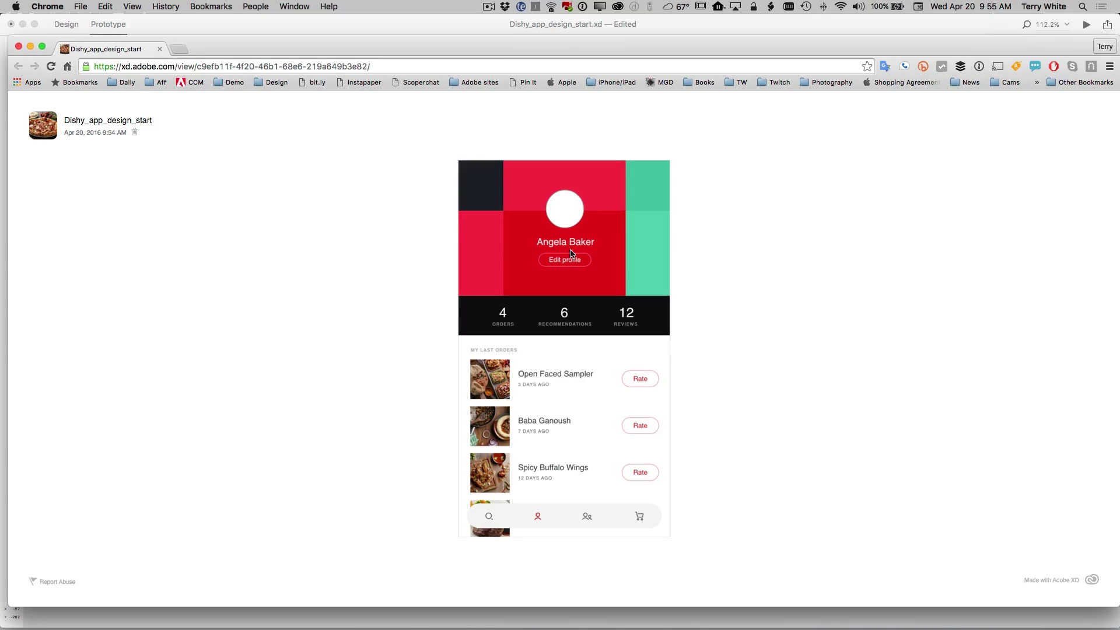
- Switch back to the Dishy prototype in XD and add profileImage.png from Finder to the My Stuff artboard
key(super+Tab)
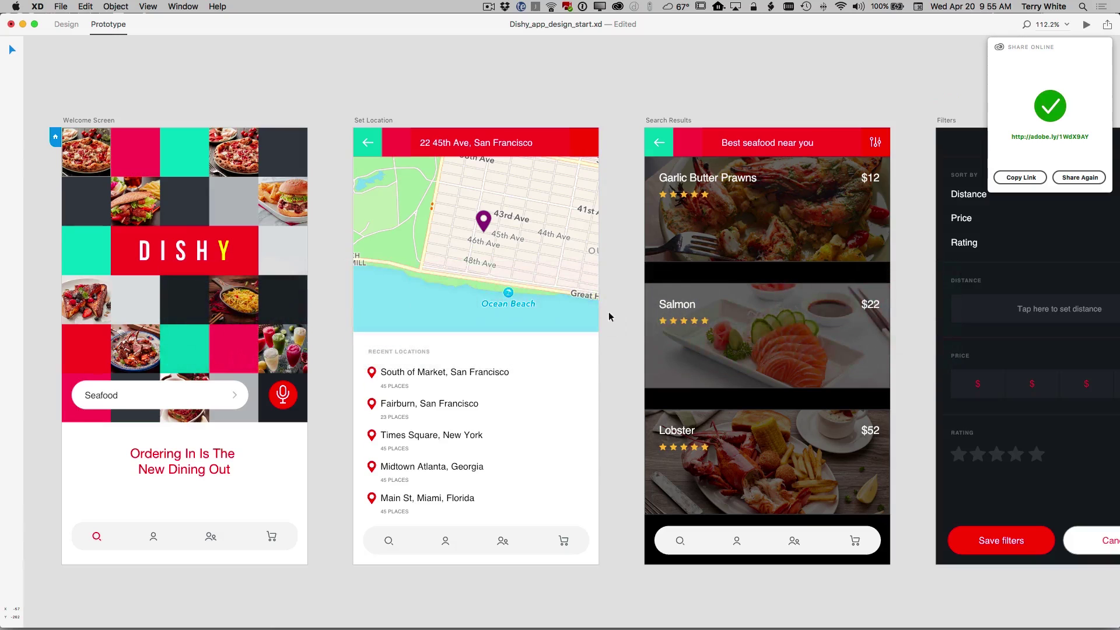
scroll(620, 331, down, 10)
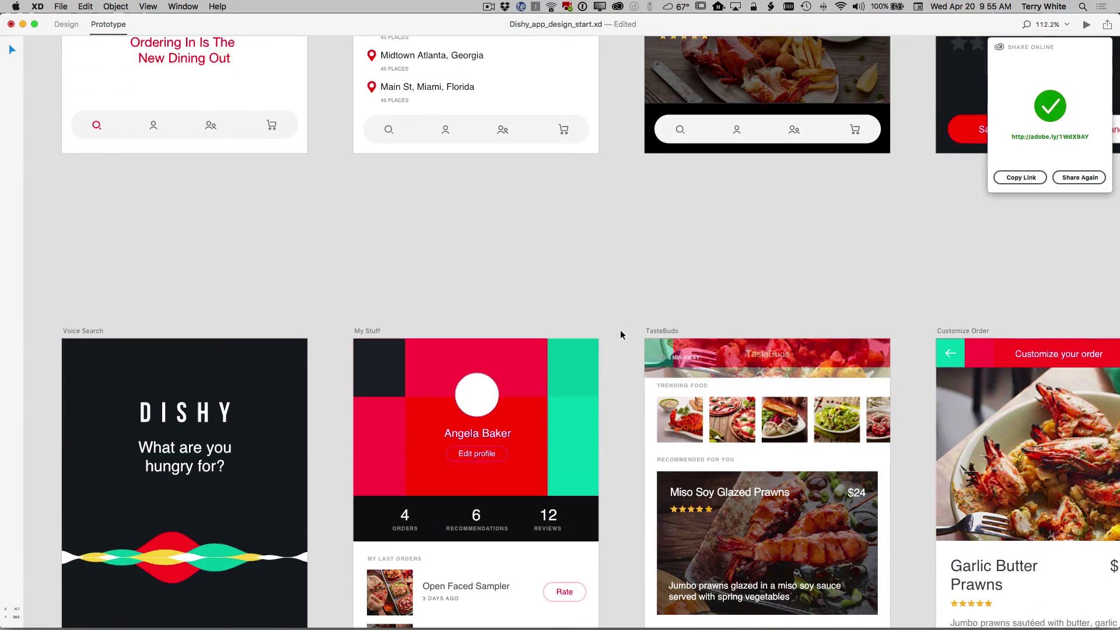
scroll(603, 320, down, 3)
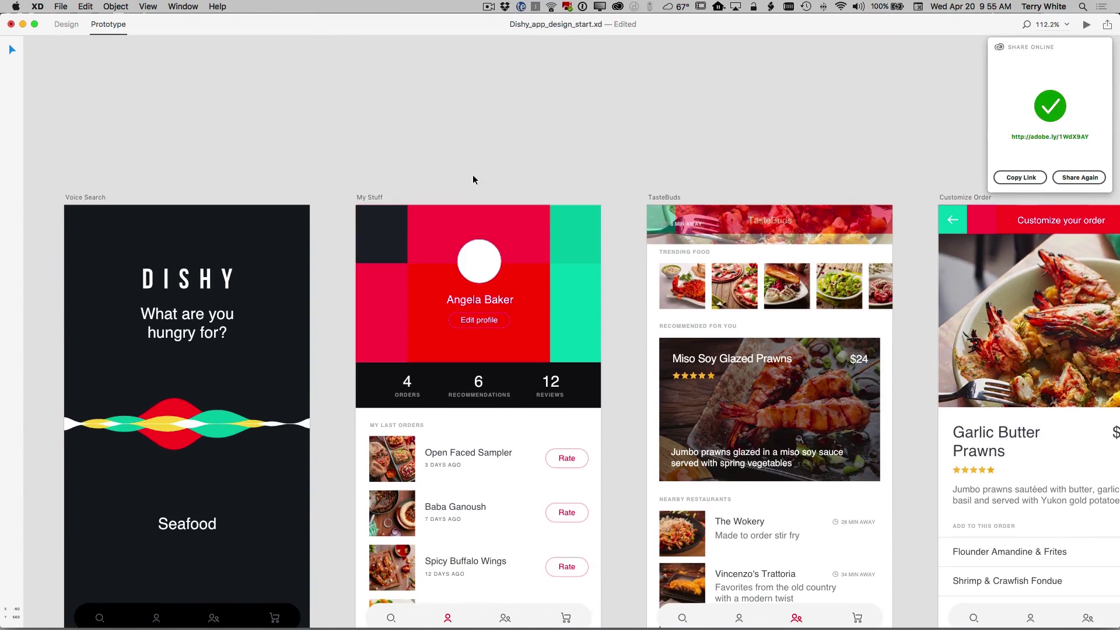
mouse_move(249, 617)
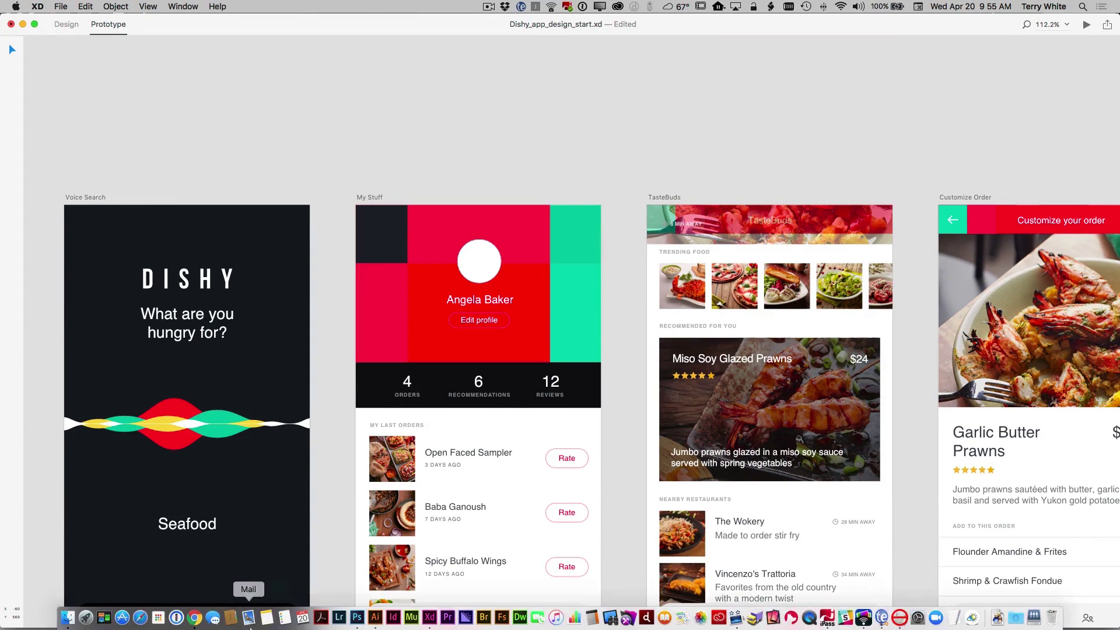
click(67, 617)
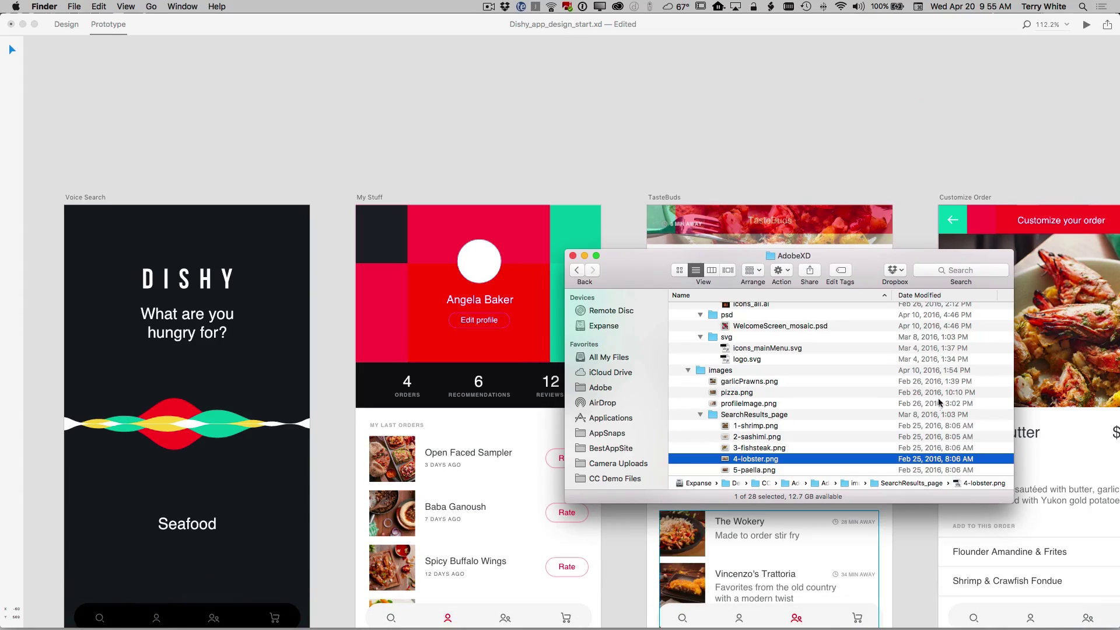
scroll(831, 388, up, 5)
scroll(830, 389, down, 5)
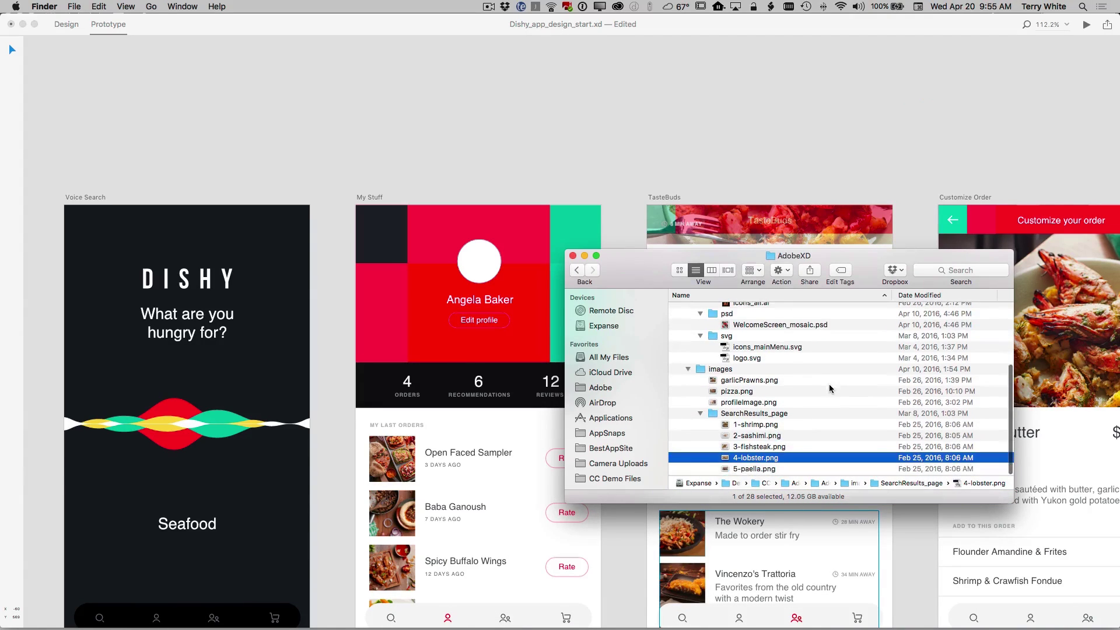
click(750, 404)
drag(749, 405, 445, 198)
click(504, 140)
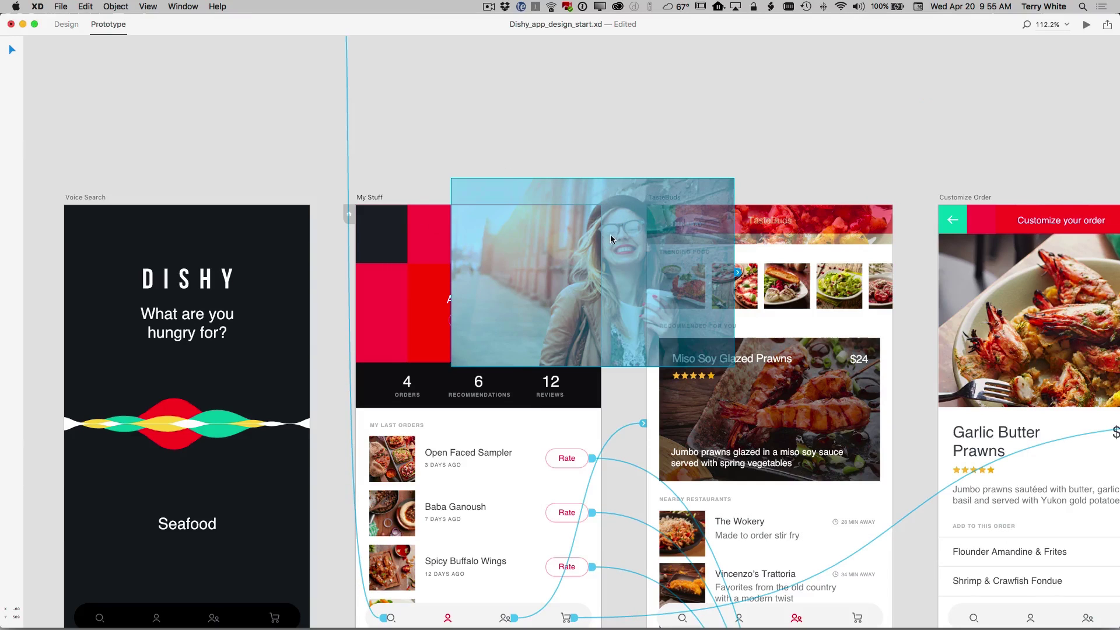
- Move the profile photo over the My Stuff header so the woman's face lies near the avatar circle
drag(597, 165, 592, 228)
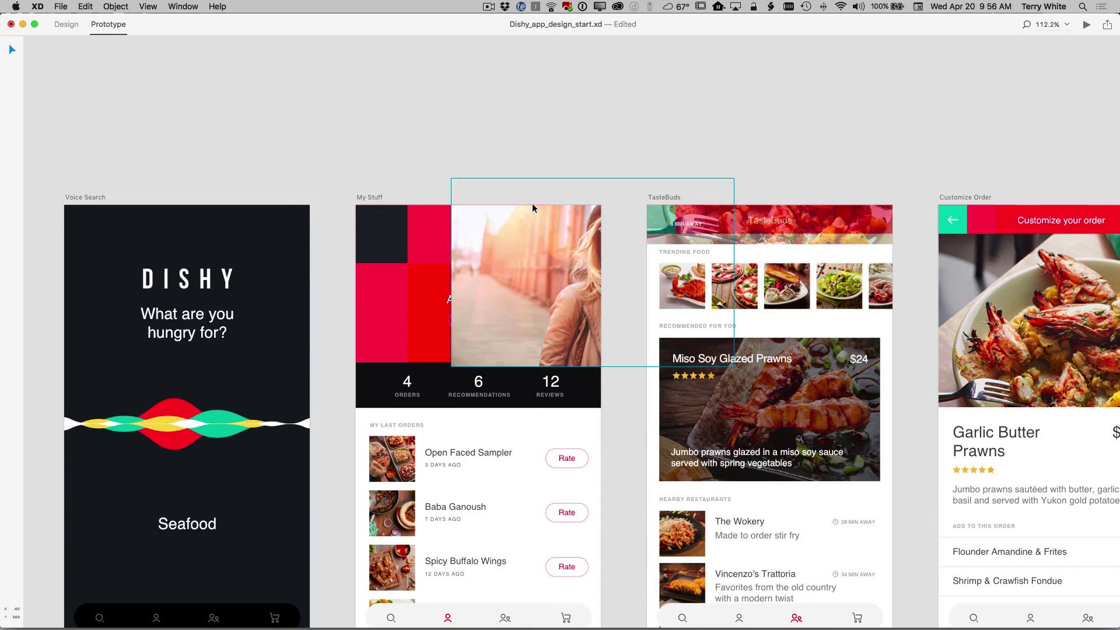
double_click(532, 221)
drag(533, 195, 414, 177)
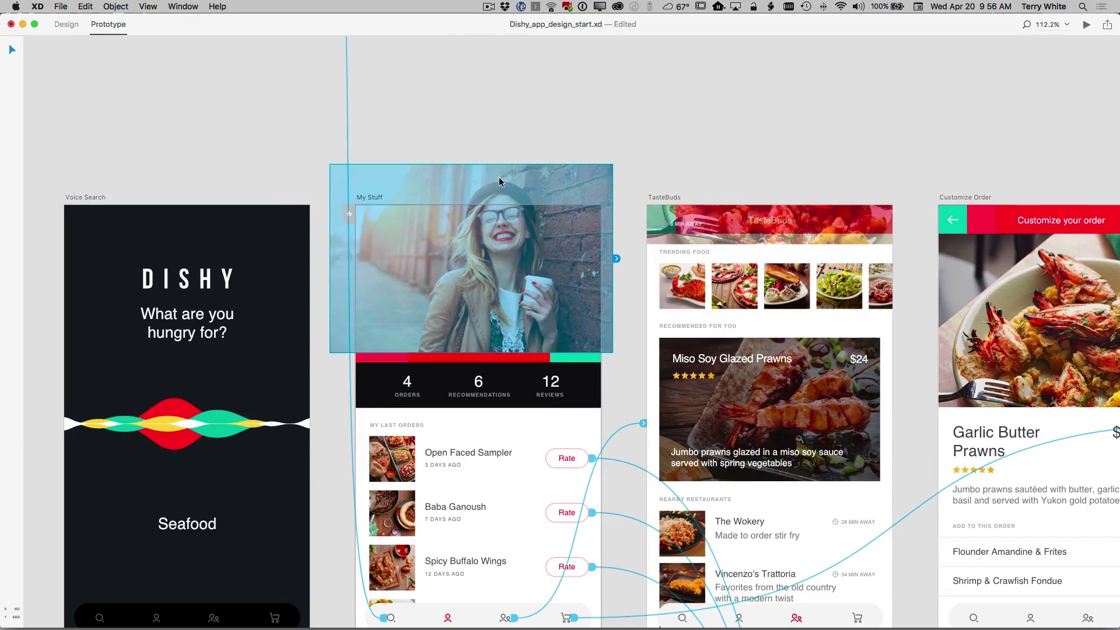
drag(497, 173, 496, 184)
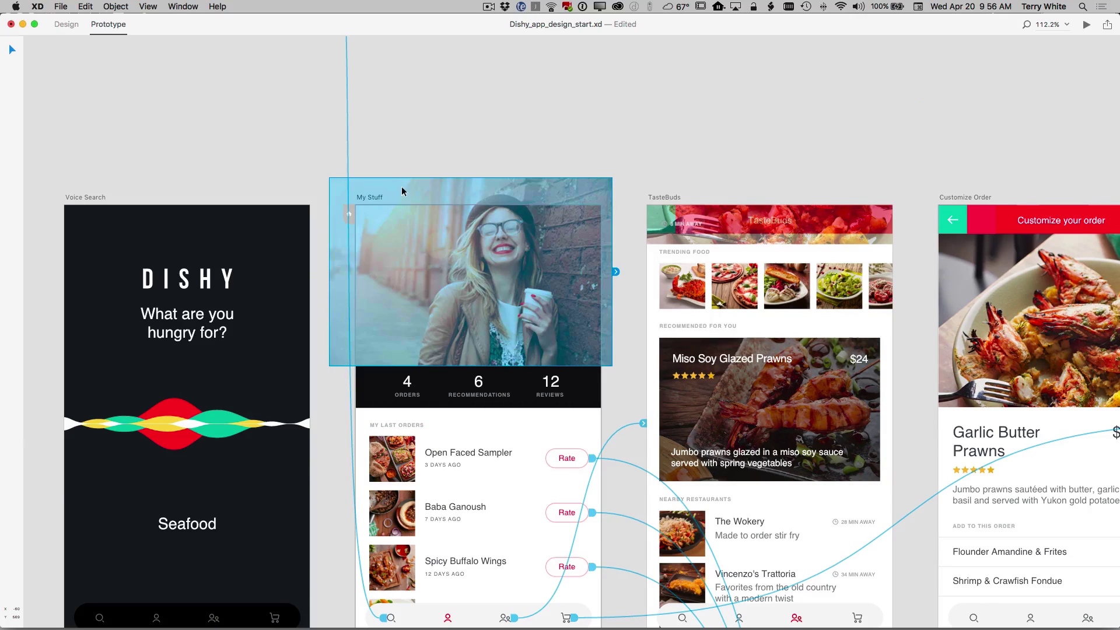
- Send the profile photo backward behind the white avatar circle and mask it with that circle
click(115, 6)
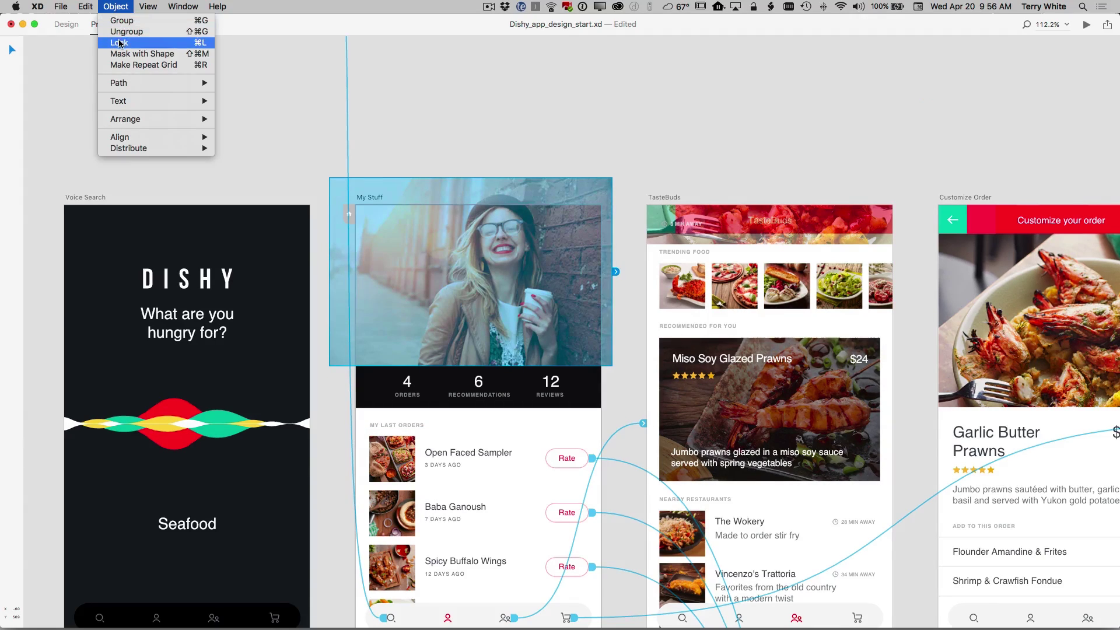
mouse_move(132, 120)
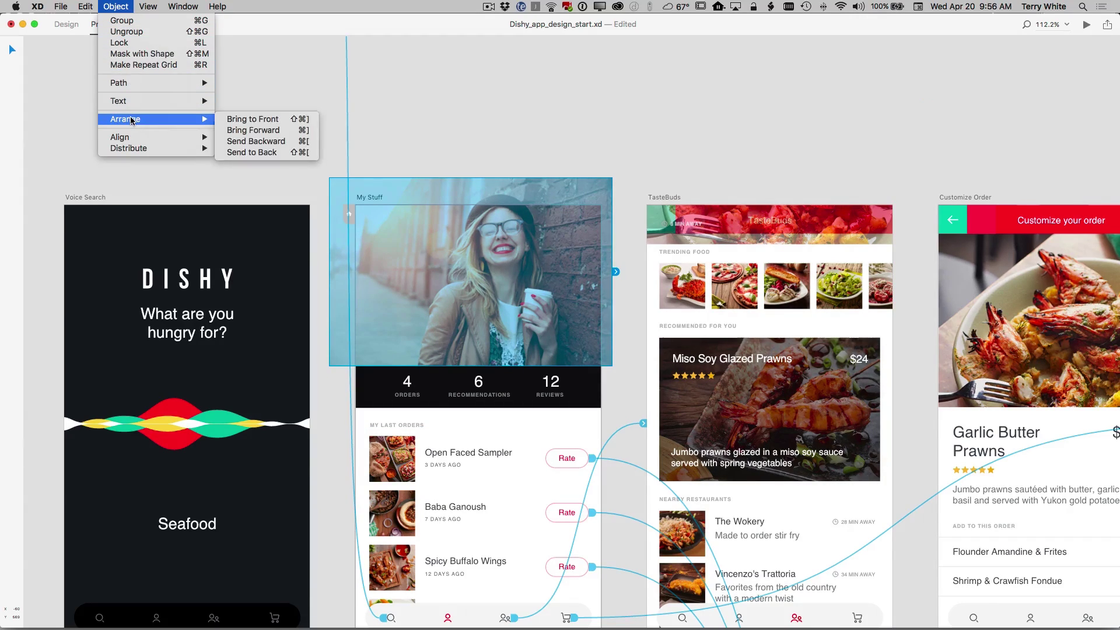
click(249, 143)
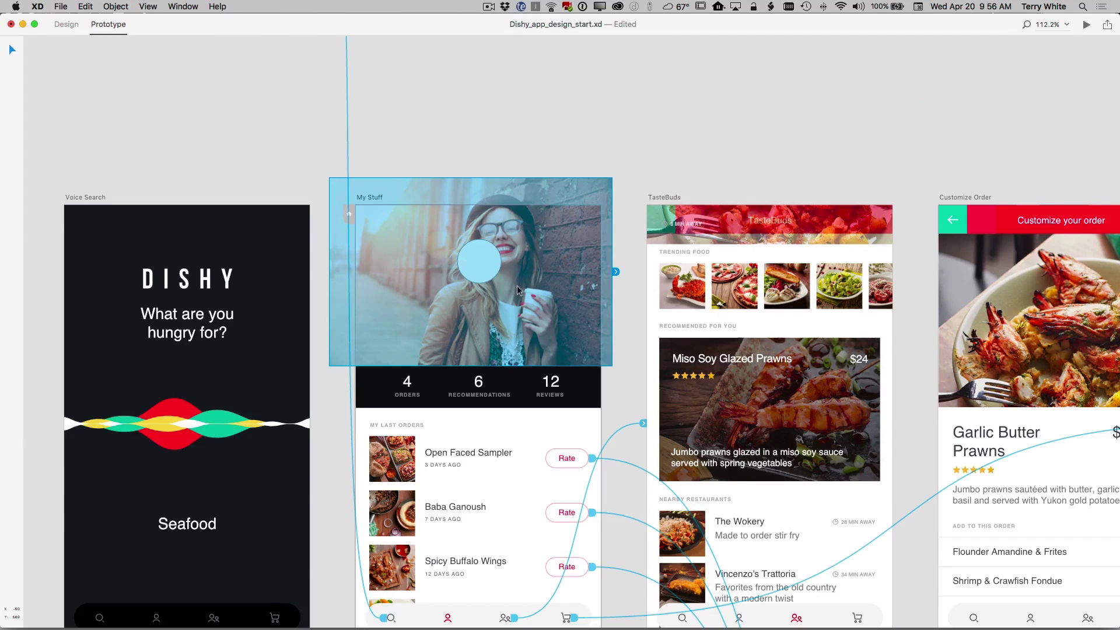
click(482, 275)
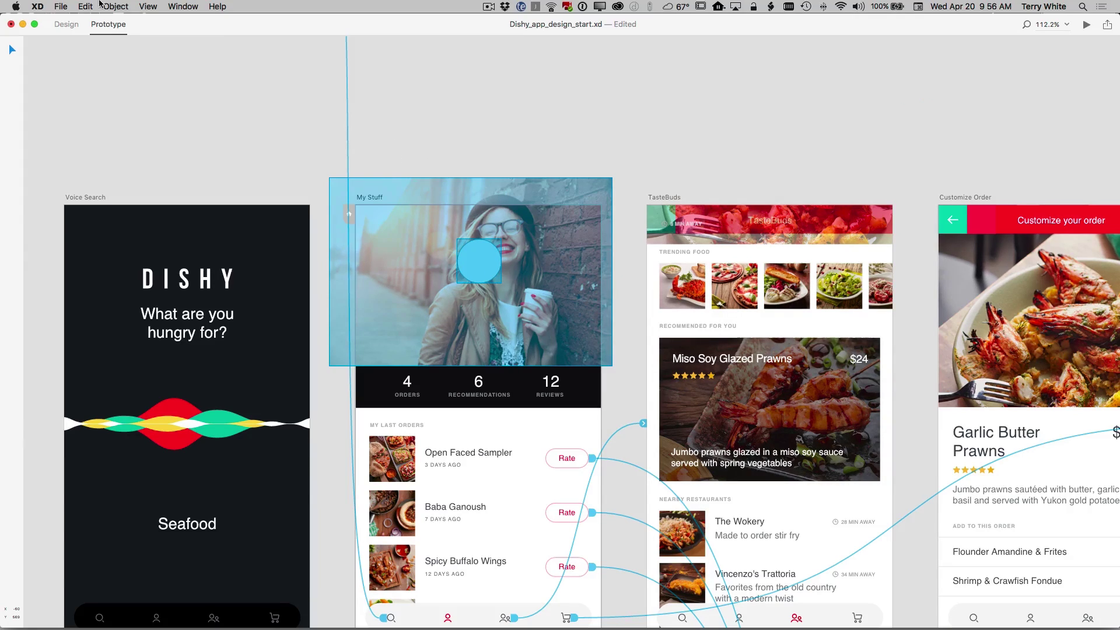
click(116, 7)
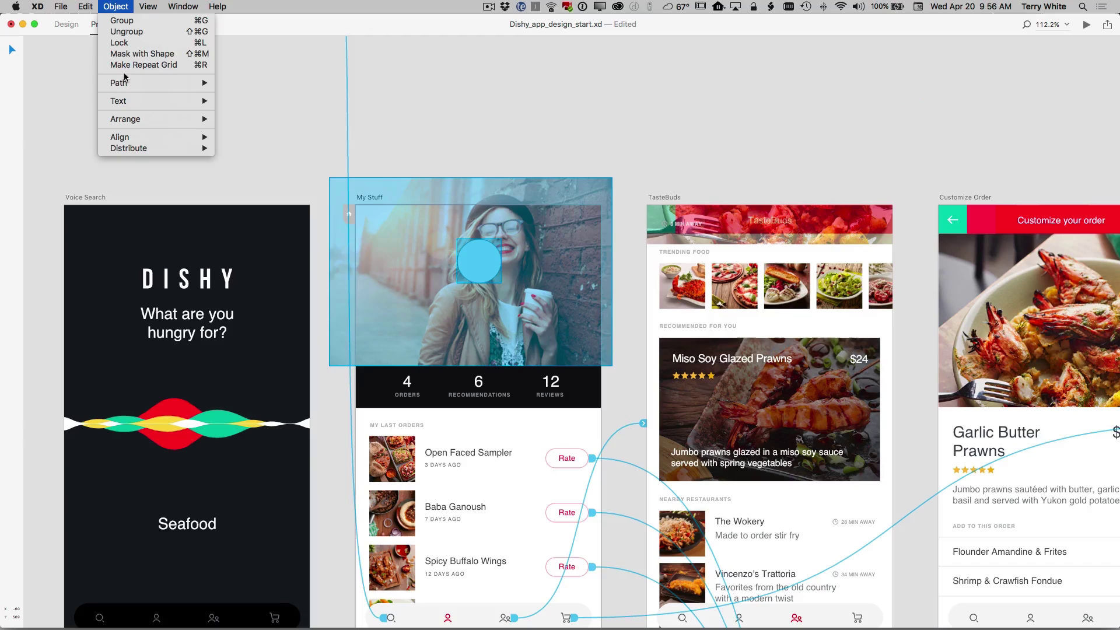
click(134, 54)
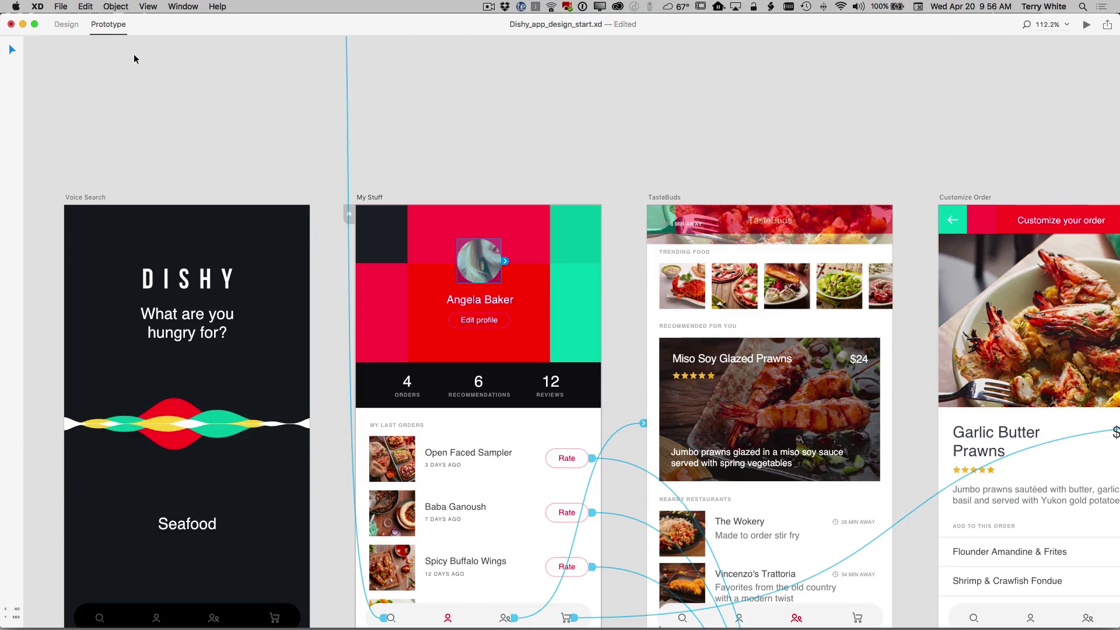
- Open the masked avatar photo for editing and shift it to bring the face closer to the circle
double_click(482, 262)
drag(560, 195, 544, 214)
click(544, 209)
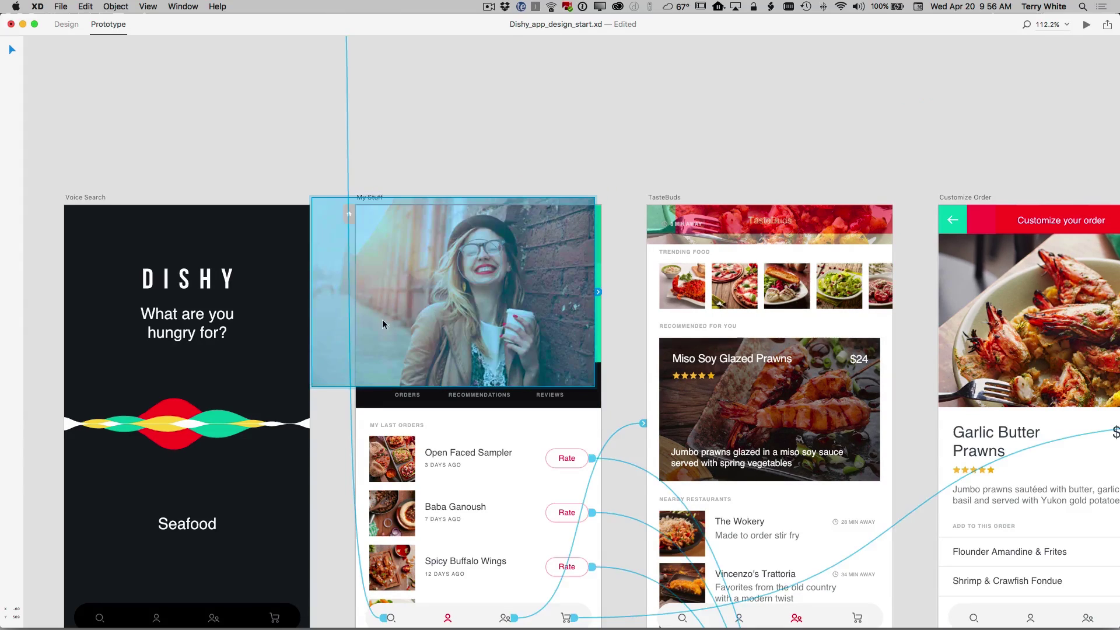
mouse_move(312, 386)
mouse_down()
mouse_move(336, 386)
mouse_move(318, 384)
mouse_move(330, 371)
mouse_move(323, 384)
mouse_up()
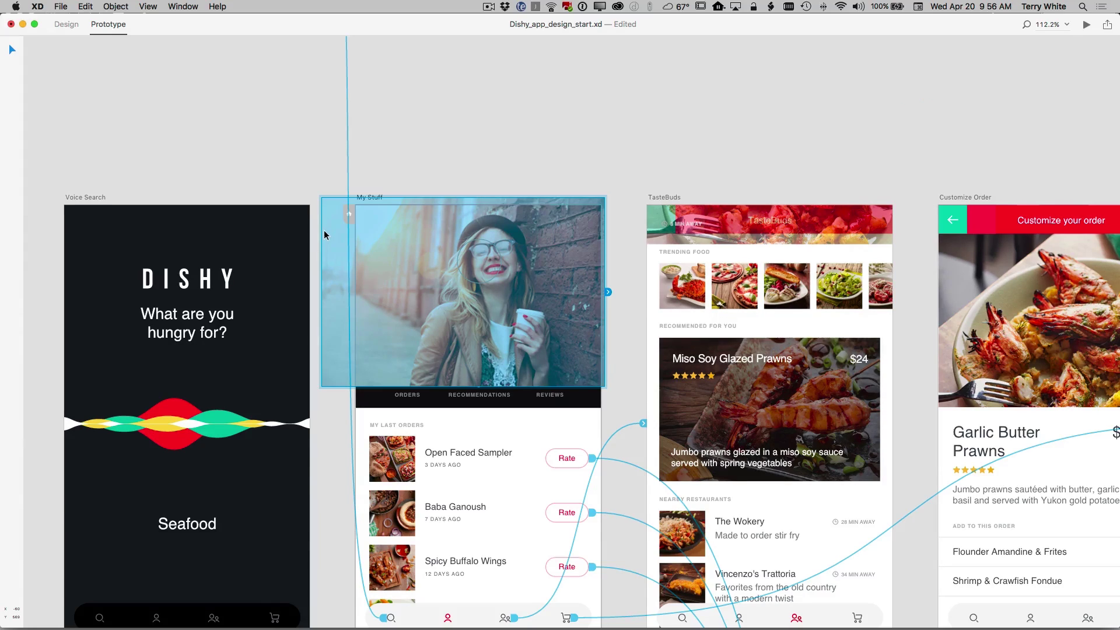
drag(324, 235, 313, 237)
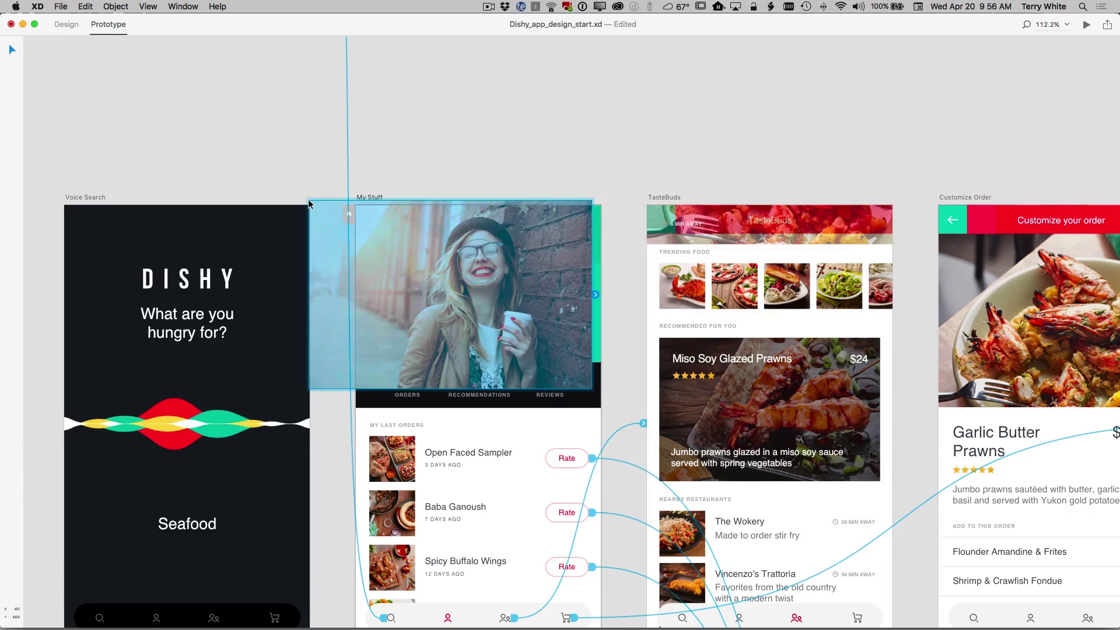
drag(308, 202, 309, 205)
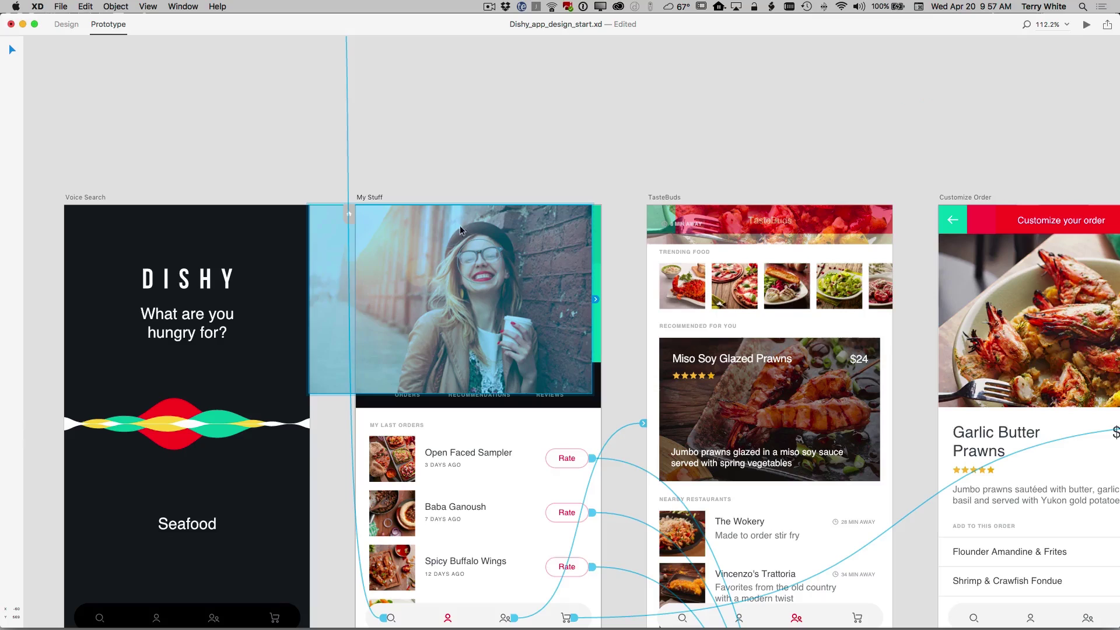
- In Design mode, scale down the masked photo and position it so the face fills the avatar circle
click(65, 26)
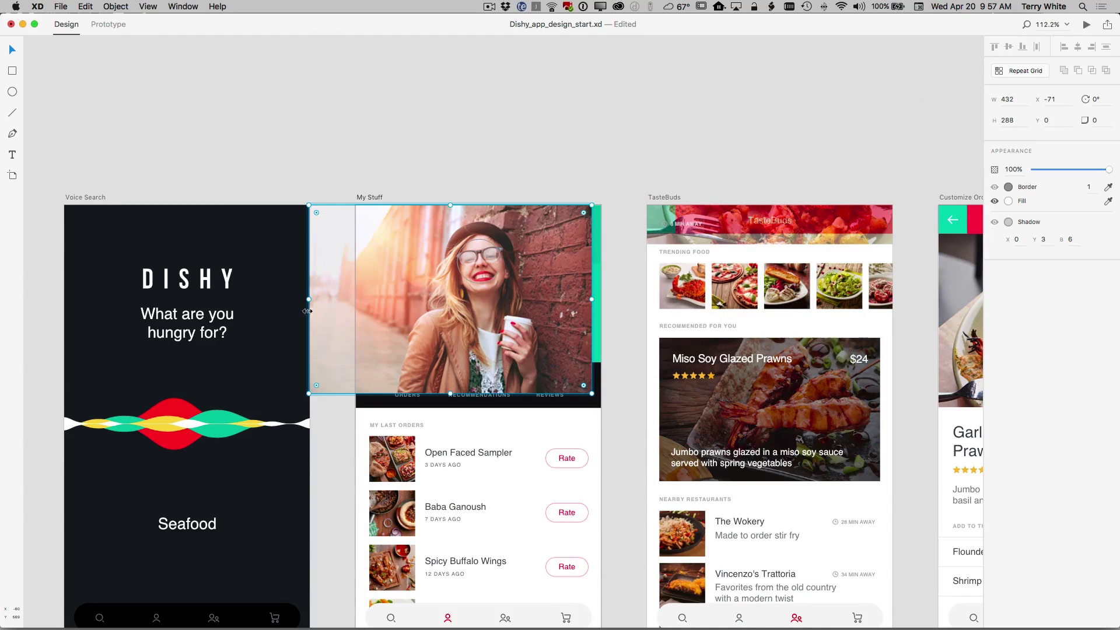
drag(309, 394, 382, 344)
drag(457, 299, 429, 311)
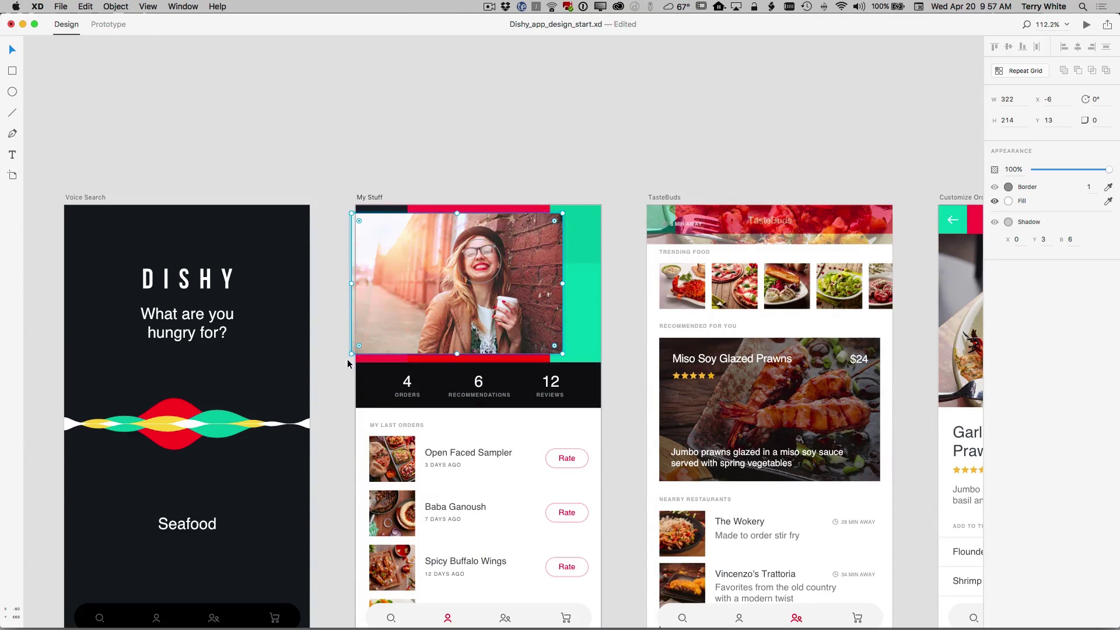
drag(351, 353, 432, 308)
key(Delete)
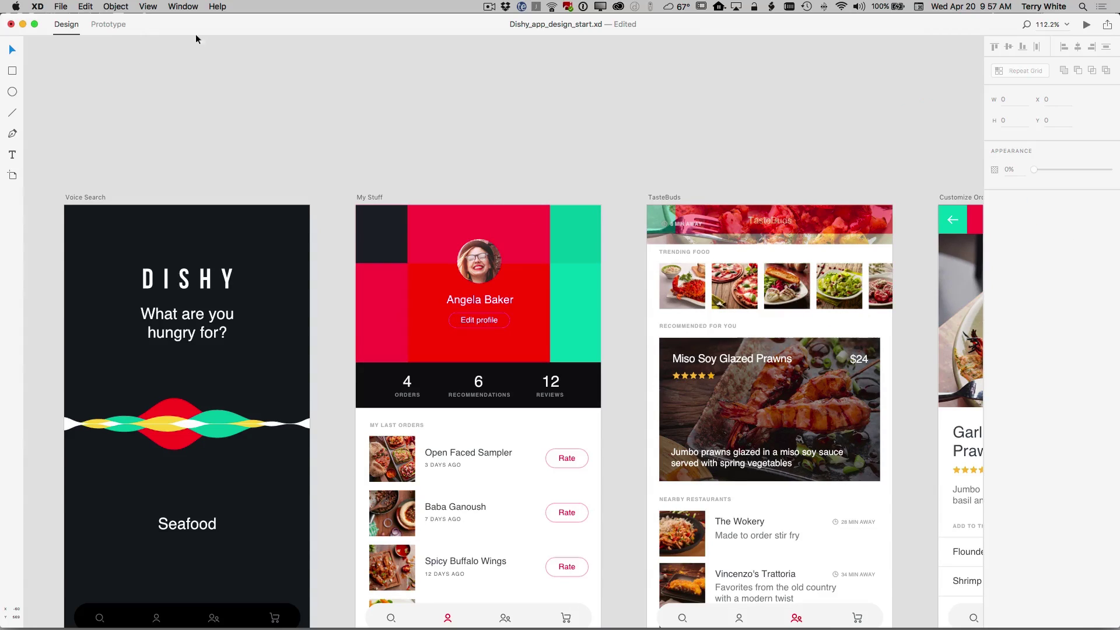
- Return to Prototype mode and update the existing online share link for Dishy_app_design_start
click(102, 25)
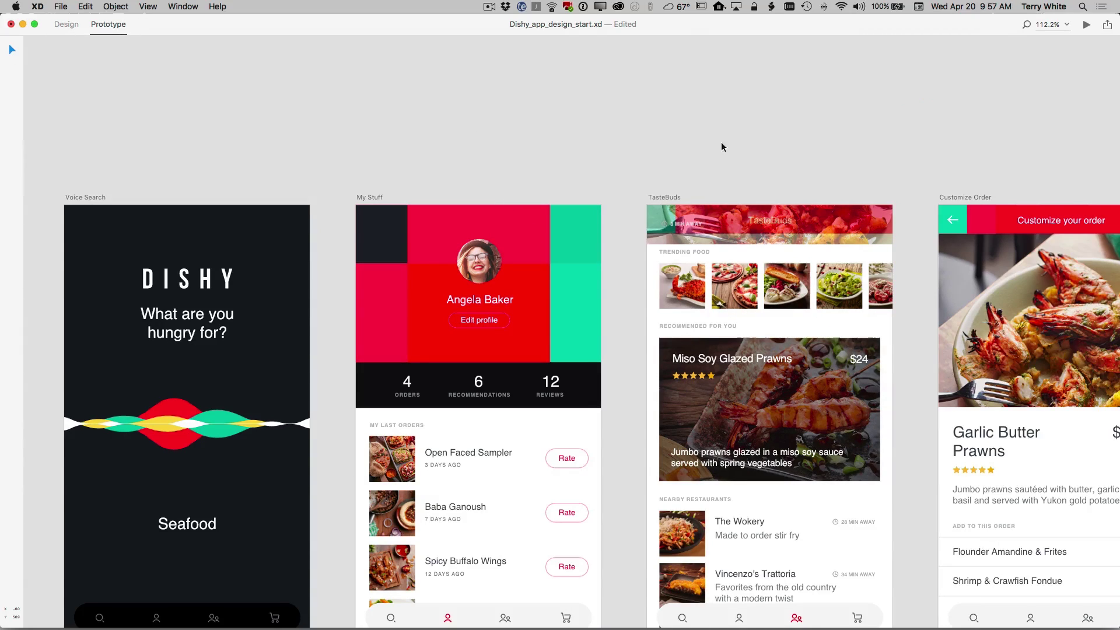
click(1107, 24)
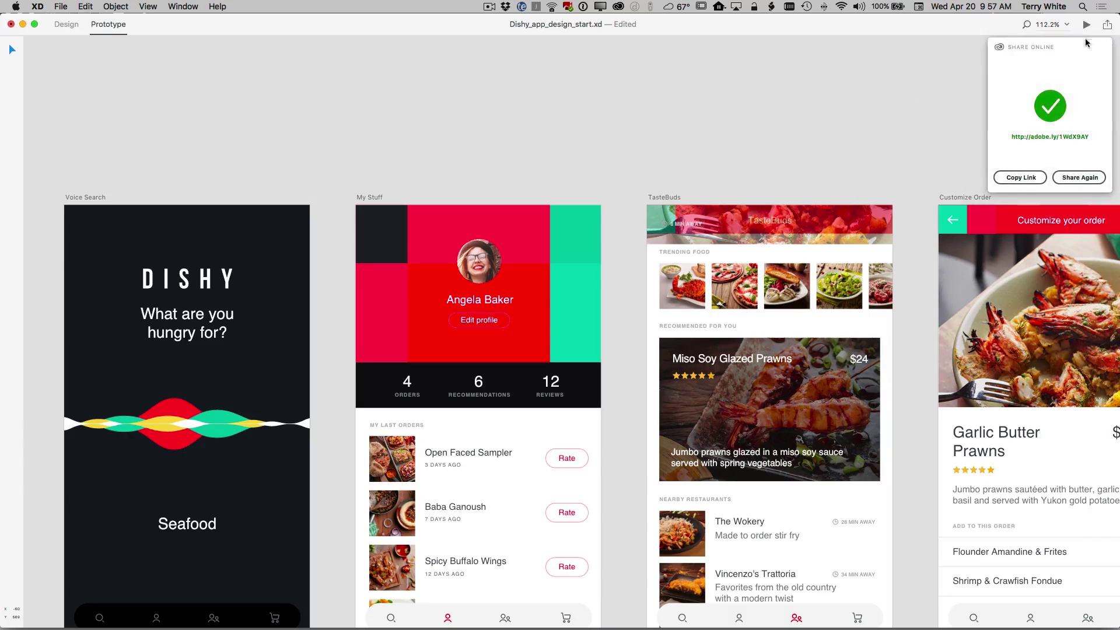
click(1072, 178)
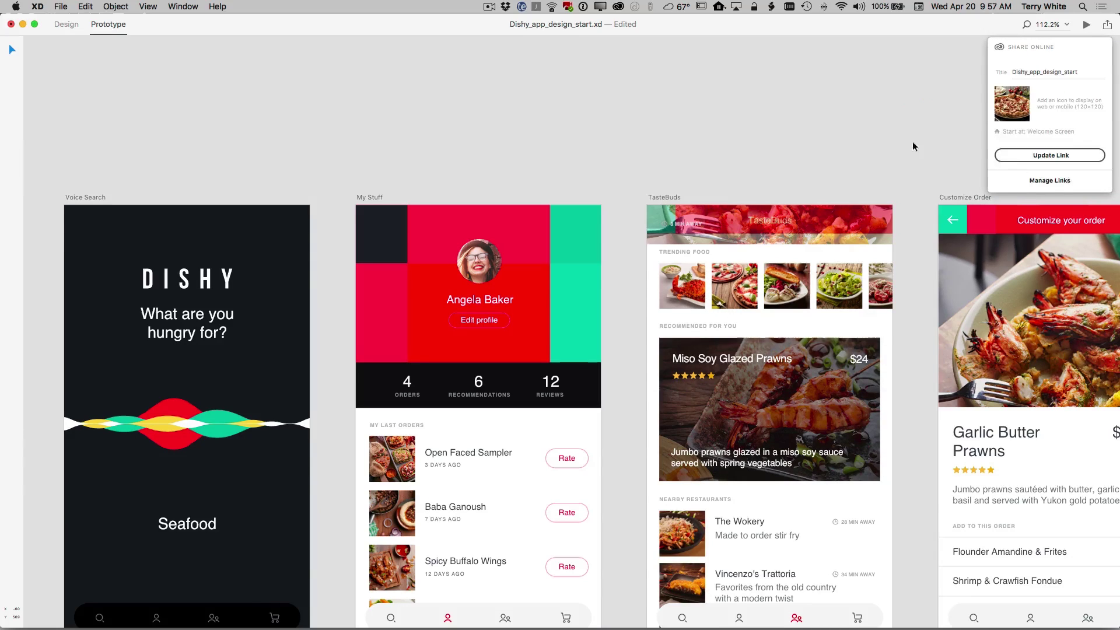
click(1059, 161)
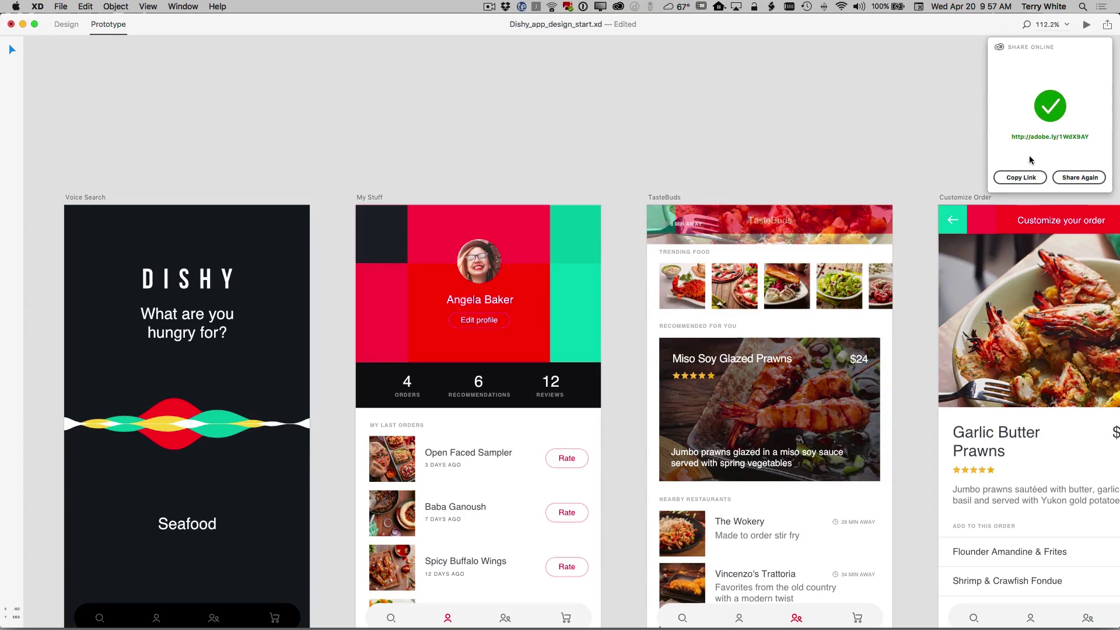
- Open the updated share link in the browser and go through Set Location to the My Stuff screen
click(1031, 137)
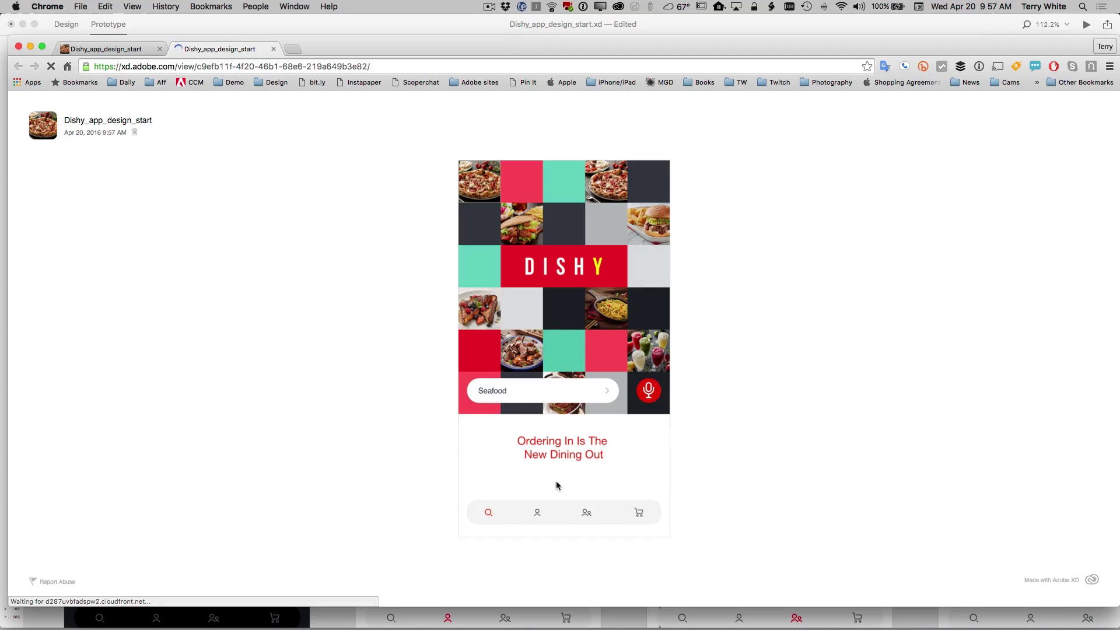
click(606, 395)
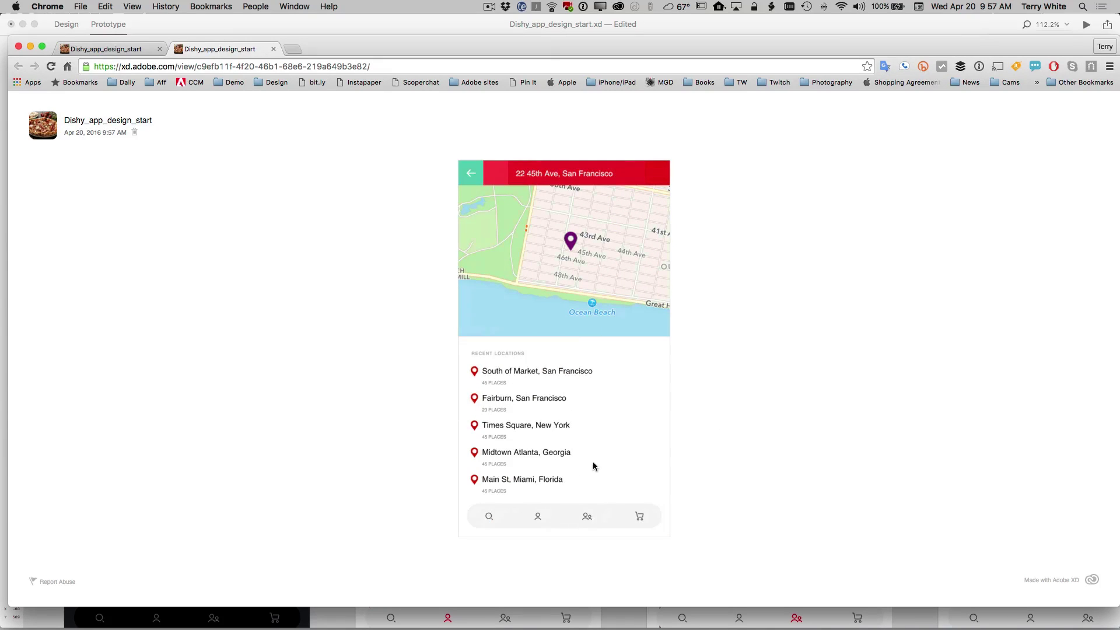
click(538, 516)
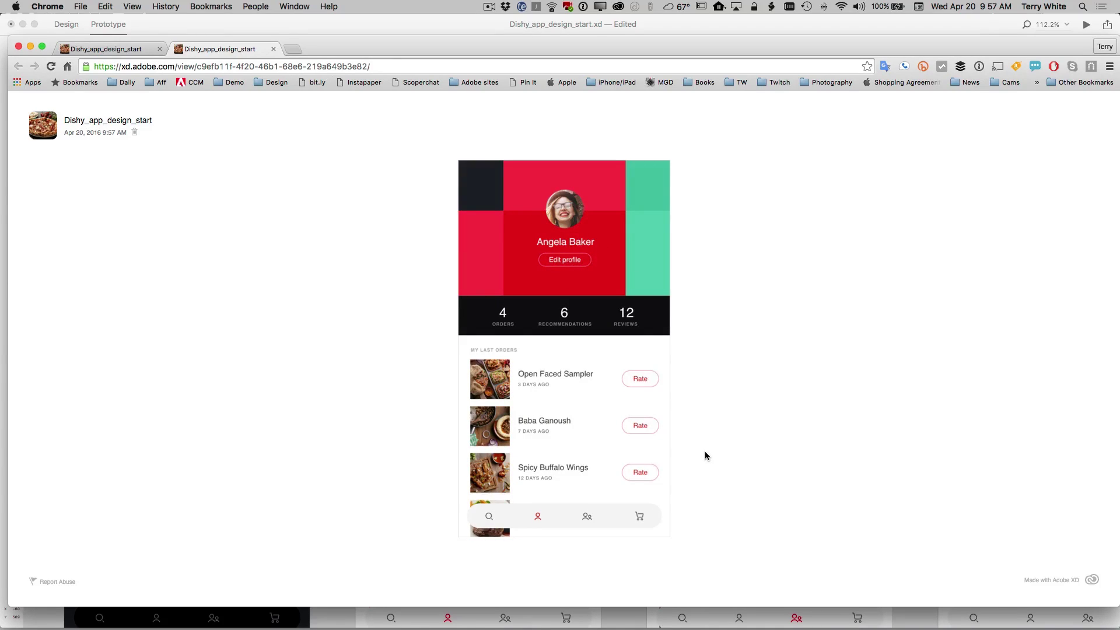
- Switch back to Adobe XD, dismiss the online share pop-up and bring the Welcome Screen row of artboards into view
key(super+Tab)
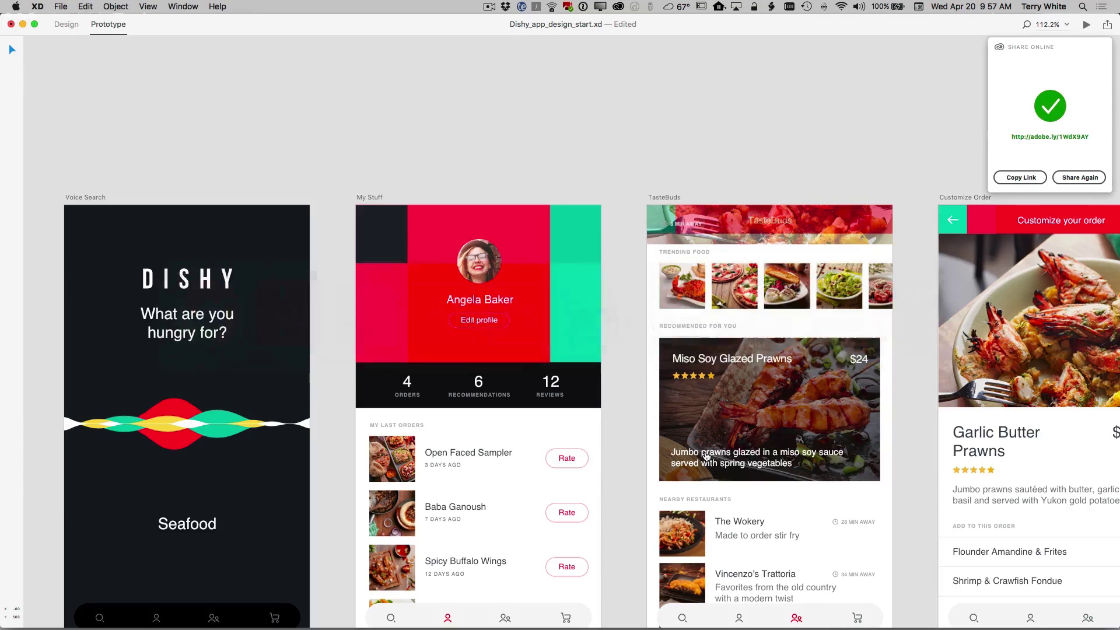
click(830, 69)
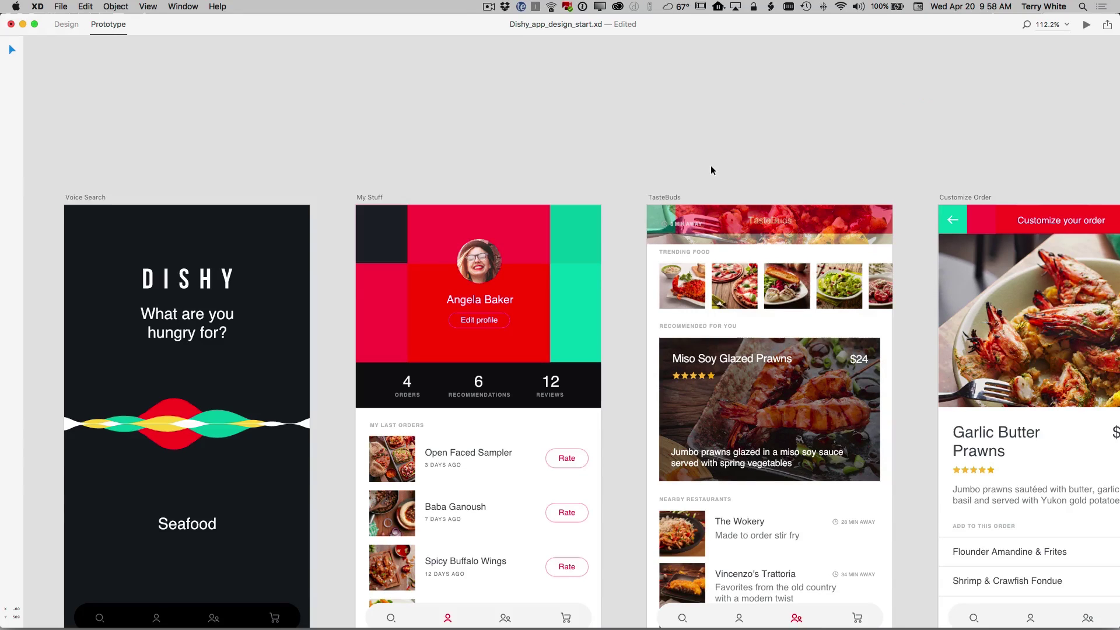
scroll(710, 169, up, 5)
scroll(711, 170, up, 8)
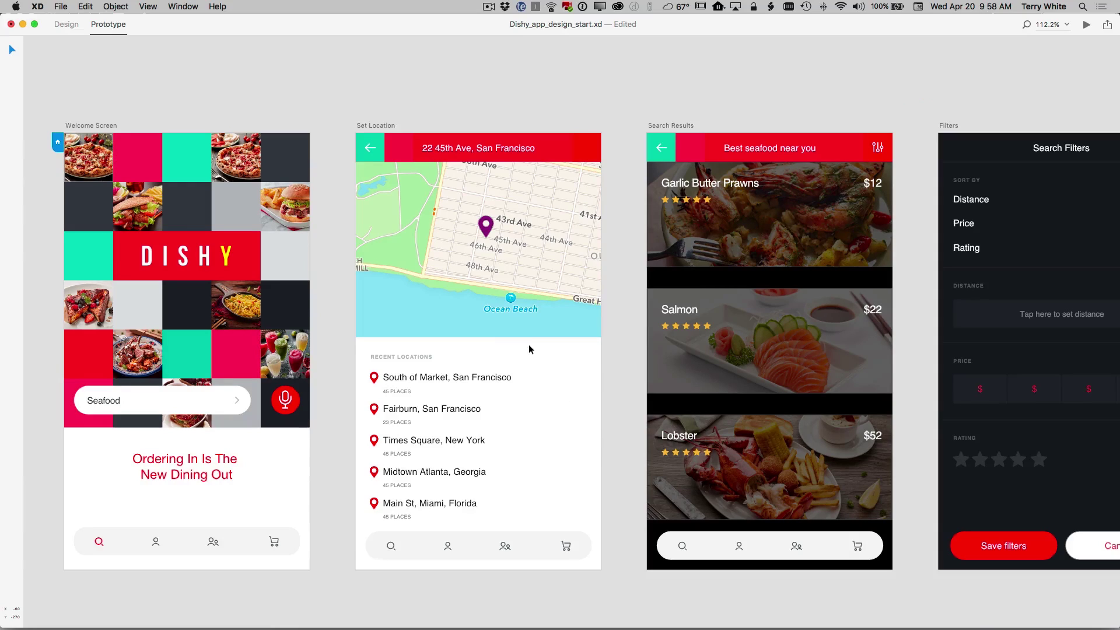
- Open the artboard export settings and compare the iOS, Android and Web export targets
click(55, 5)
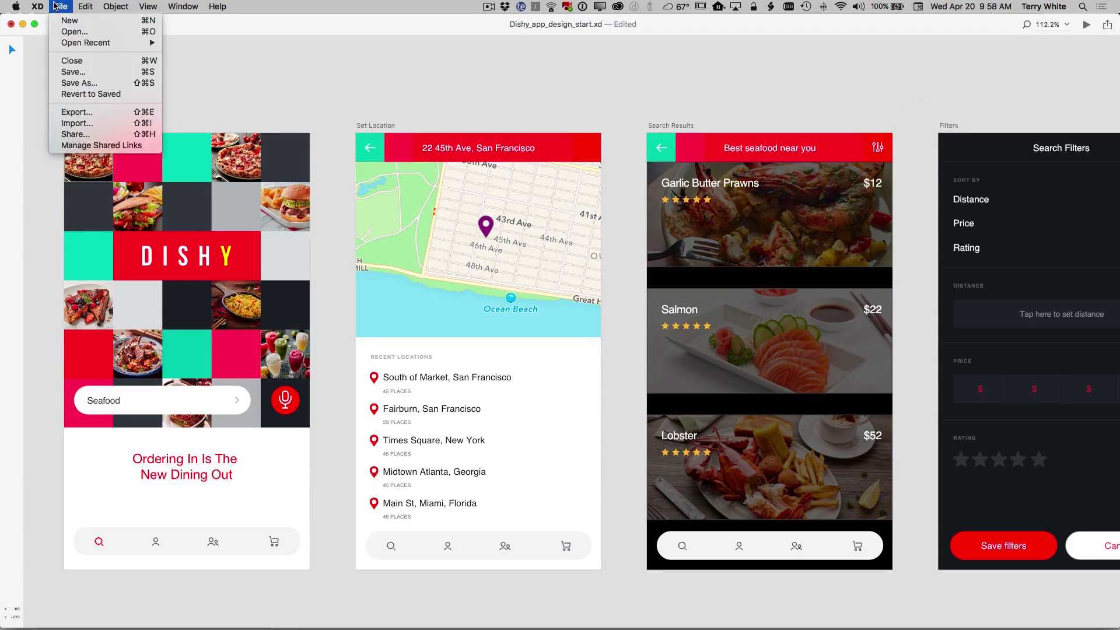
click(79, 116)
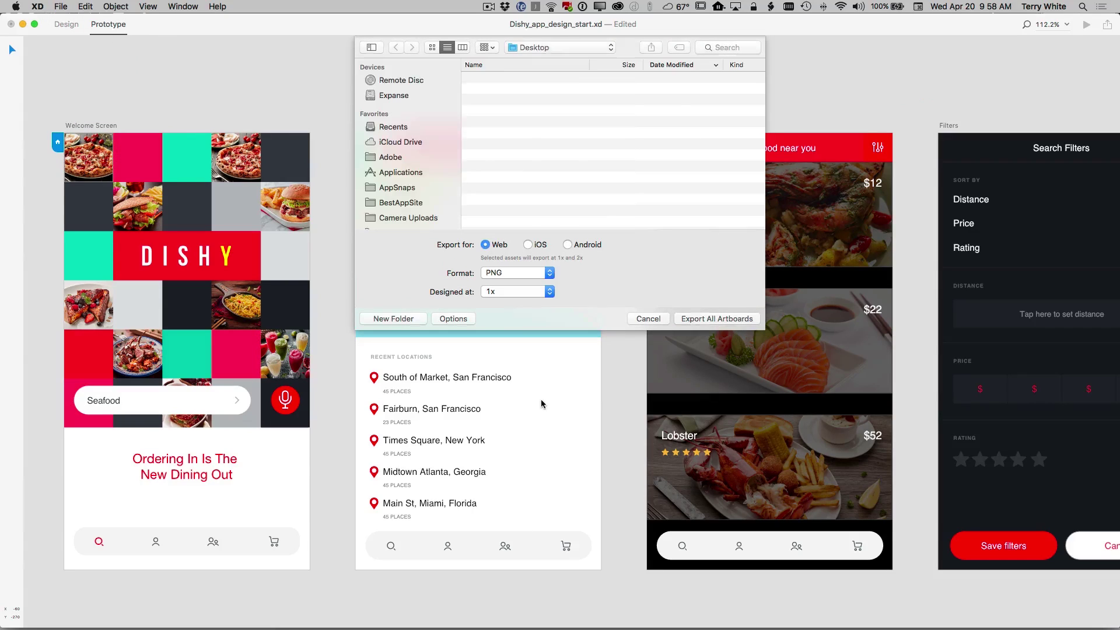
click(530, 245)
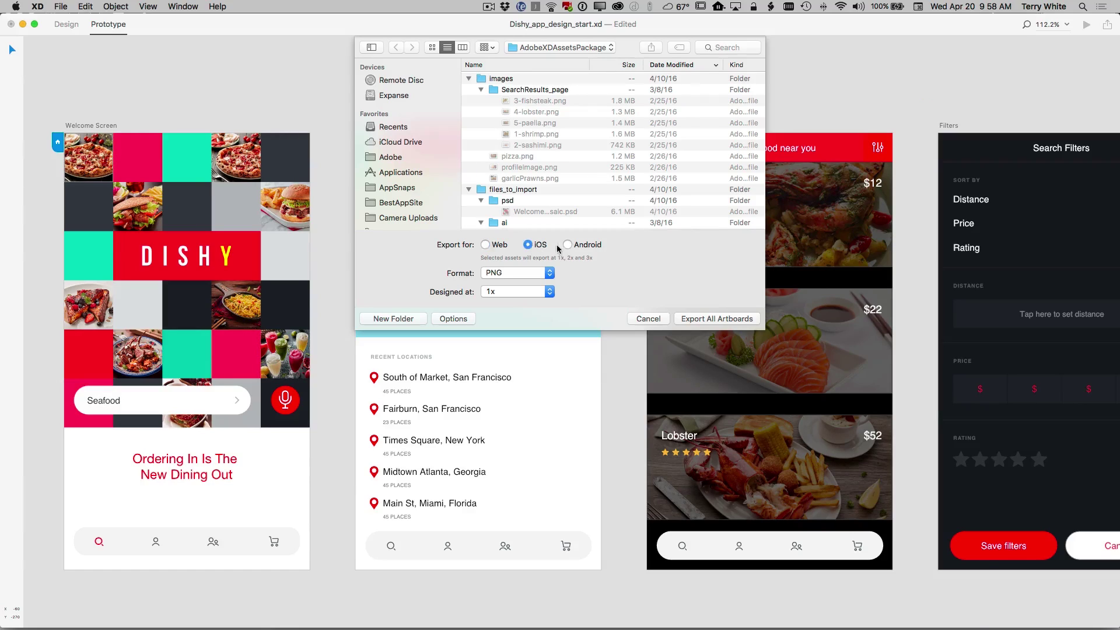
click(567, 244)
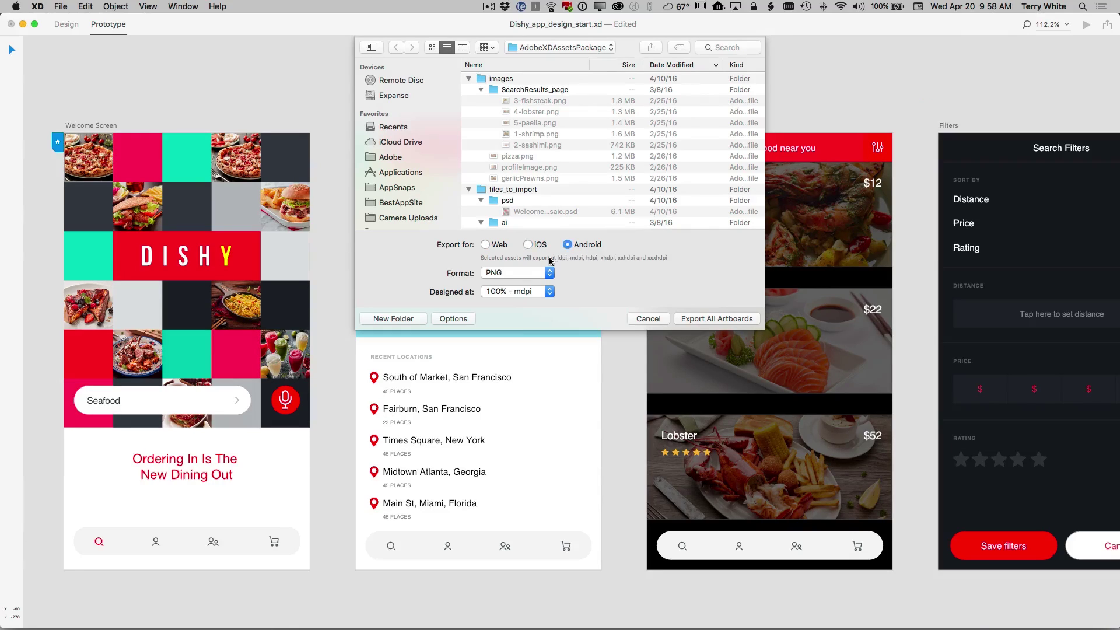
click(485, 245)
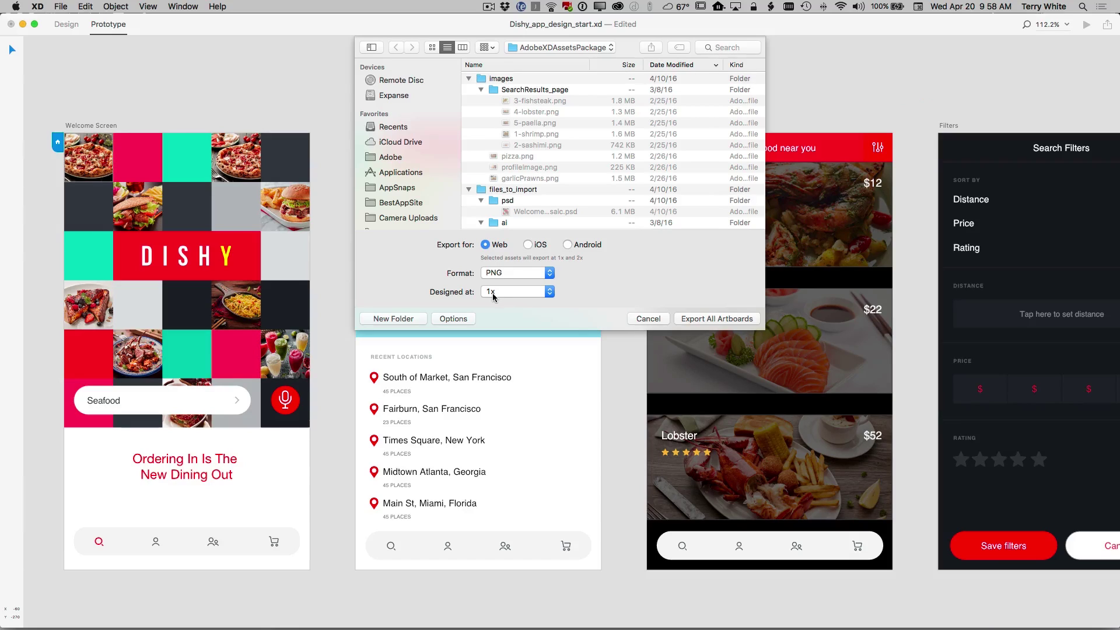
- Check the available Designed at scales for the Web PNG export and cancel the export
click(526, 291)
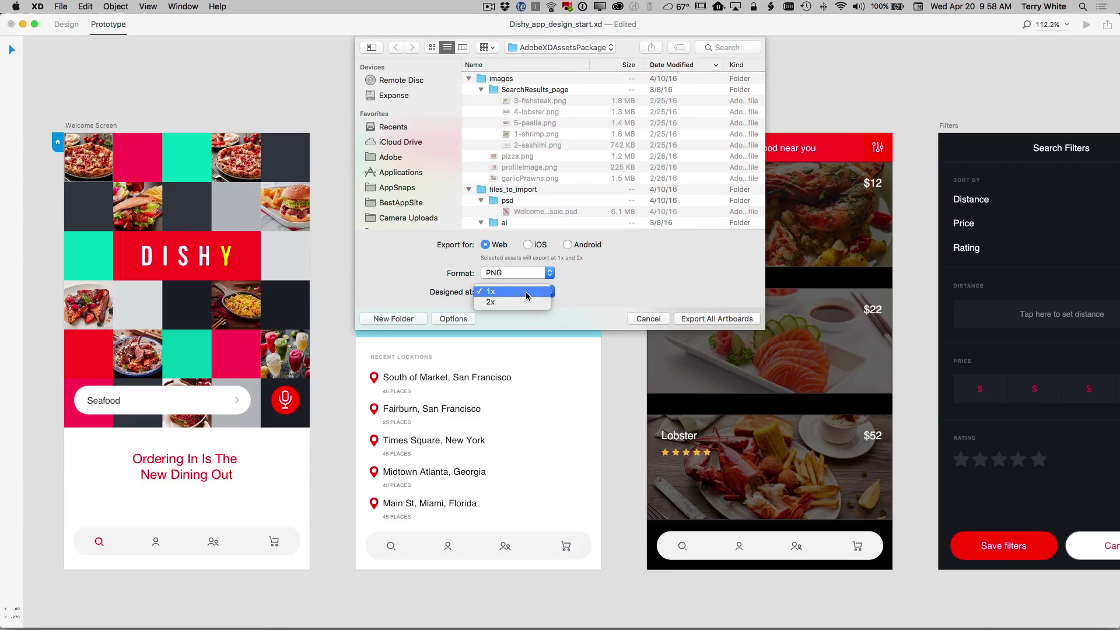
click(608, 290)
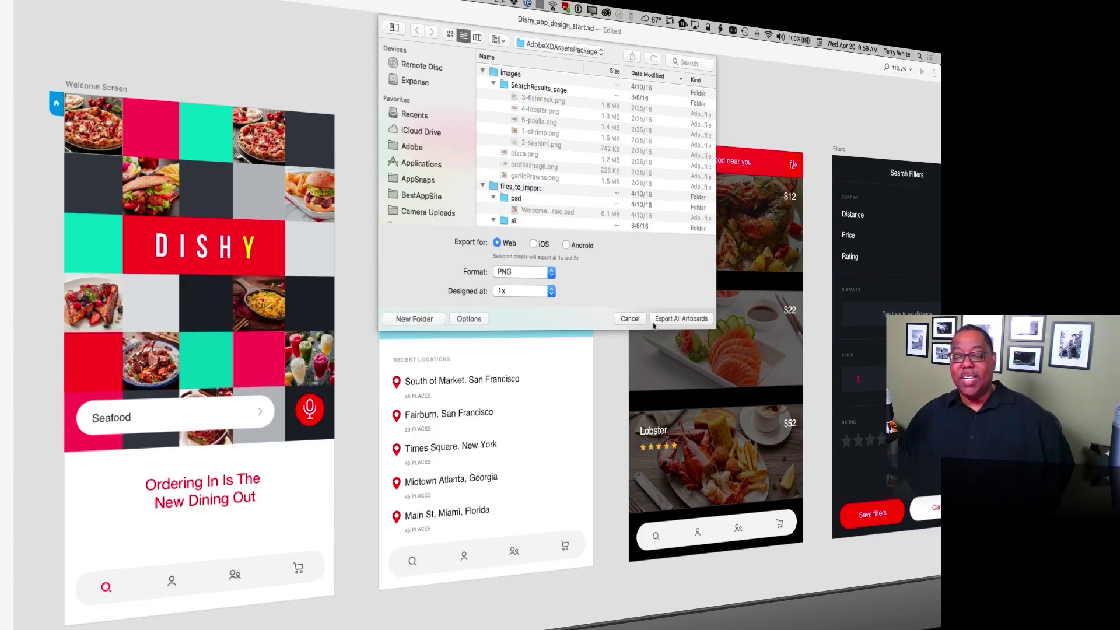
click(627, 319)
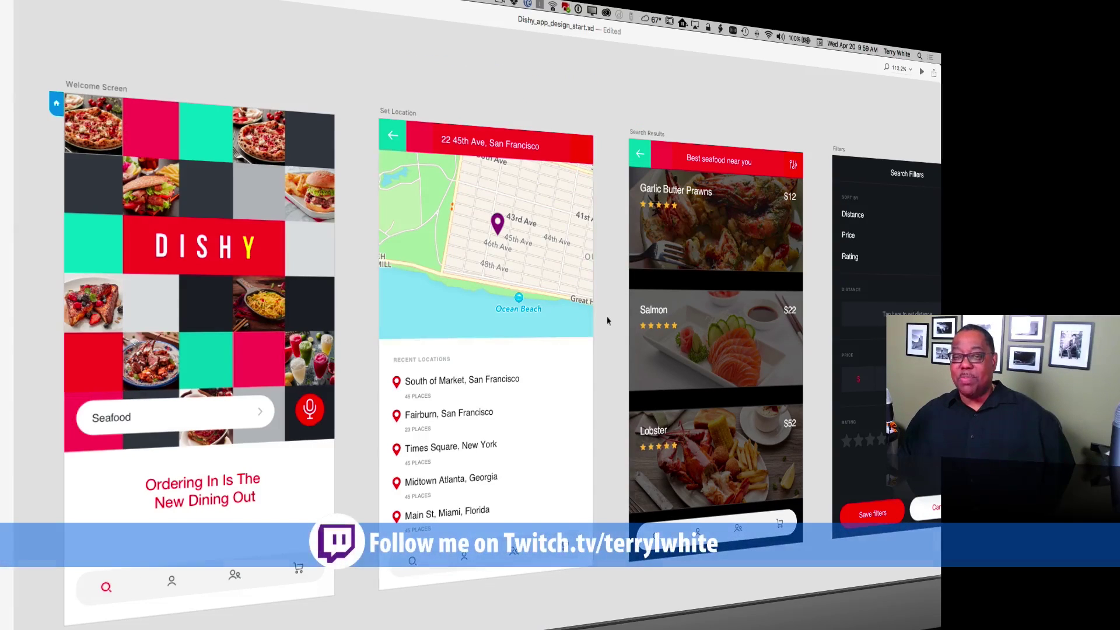